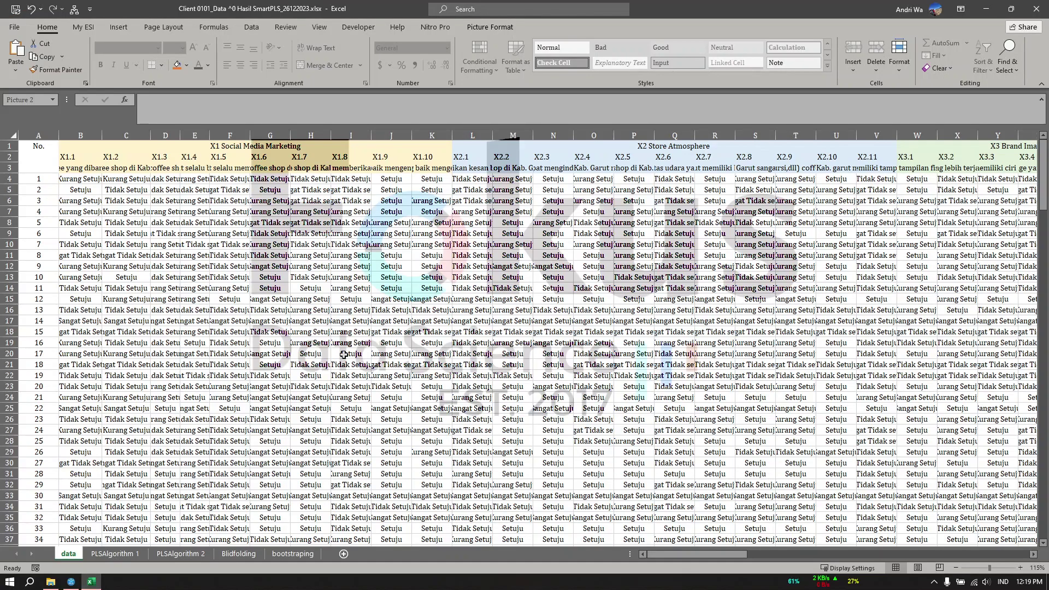
# Review the text survey responses on the data sheet and the key assigning codes 1 to 5 to the agreement levels
pyautogui.click(399, 266)
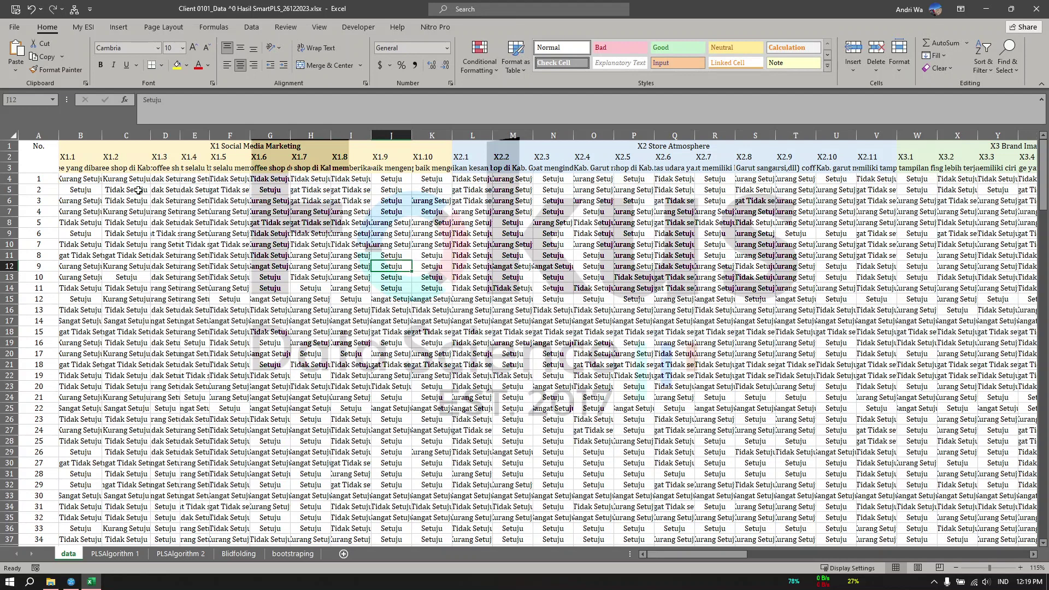
pyautogui.moveTo(83, 175); pyautogui.dragTo(839, 419)
pyautogui.click(819, 396)
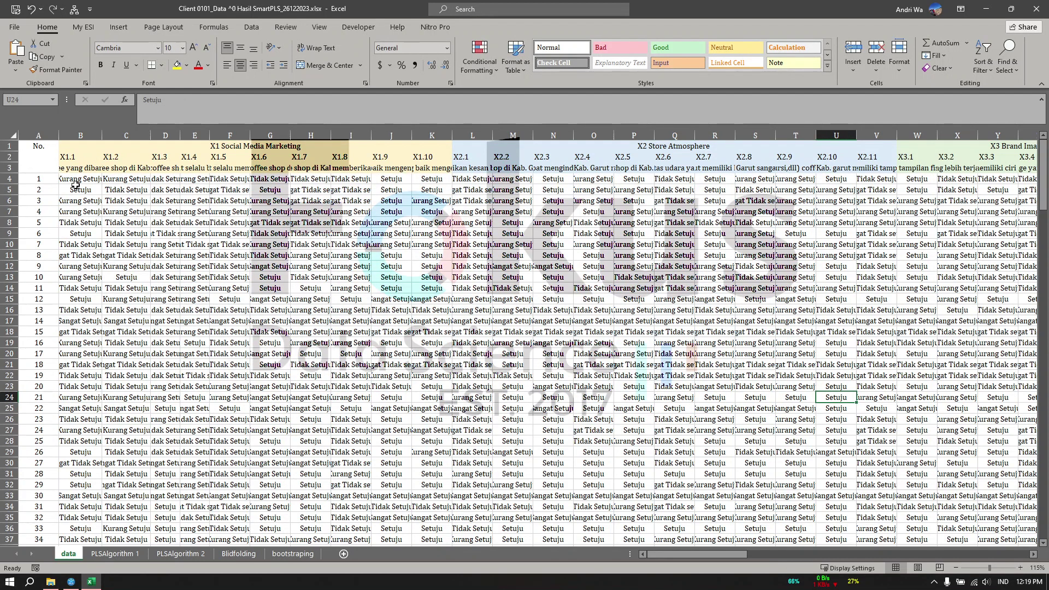
pyautogui.moveTo(77, 186); pyautogui.dragTo(206, 319)
pyautogui.hscroll(10, 348, 273)
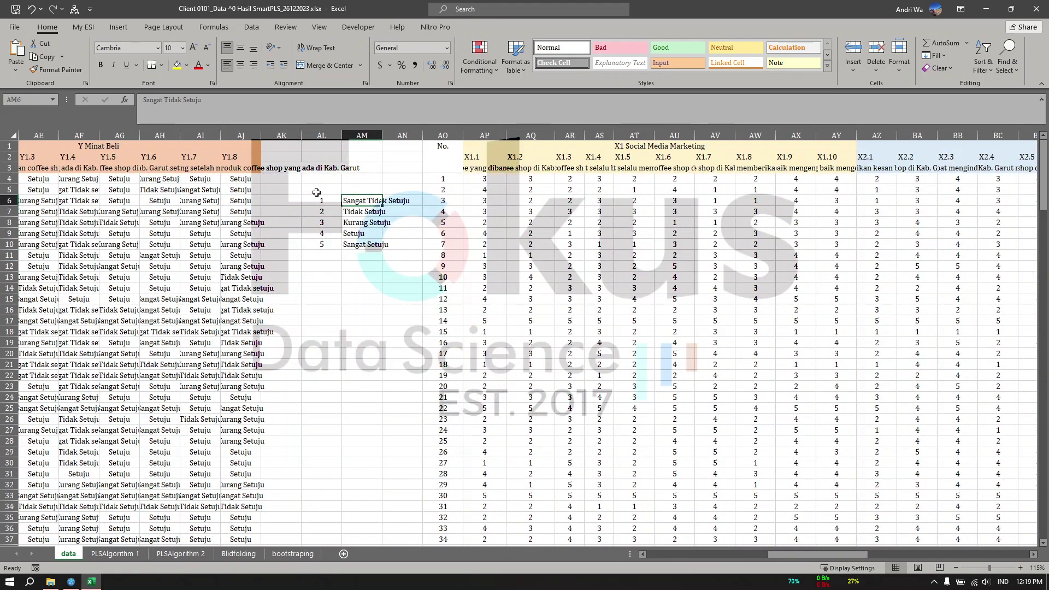
pyautogui.moveTo(322, 201); pyautogui.dragTo(359, 245)
pyautogui.click(363, 267)
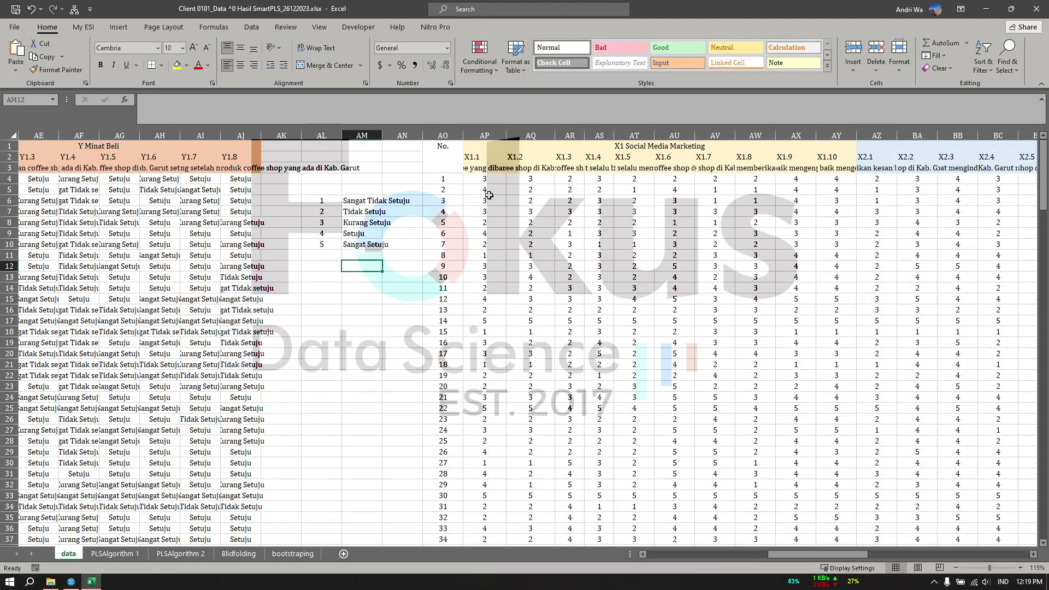
# Examine the nested IF formulas that convert text responses to numeric scores in the X1.1 to X1.4 columns
pyautogui.click(485, 179)
pyautogui.click(541, 202)
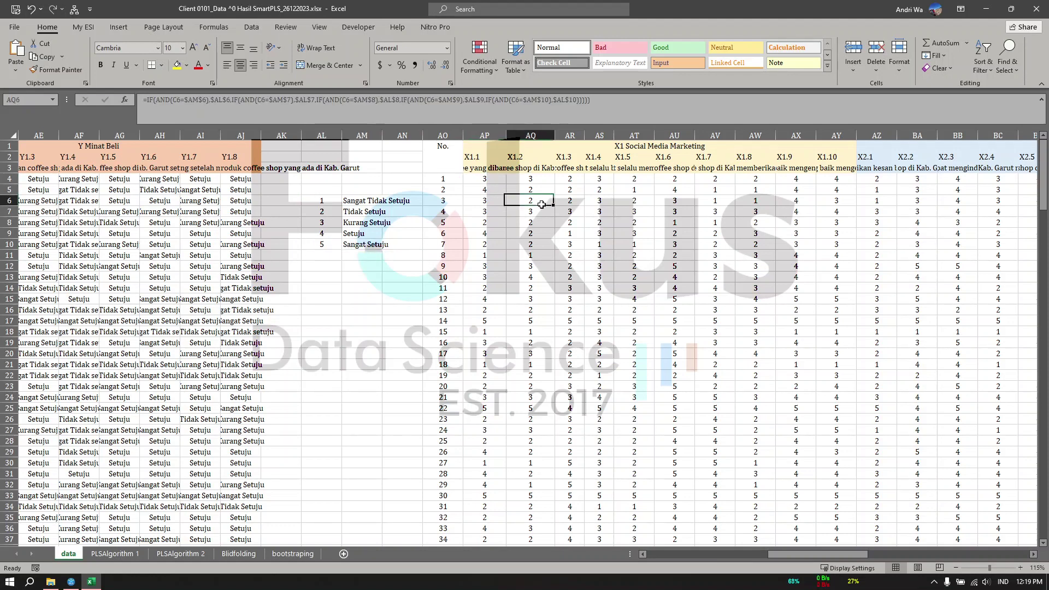
pyautogui.click(485, 180)
pyautogui.click(398, 102)
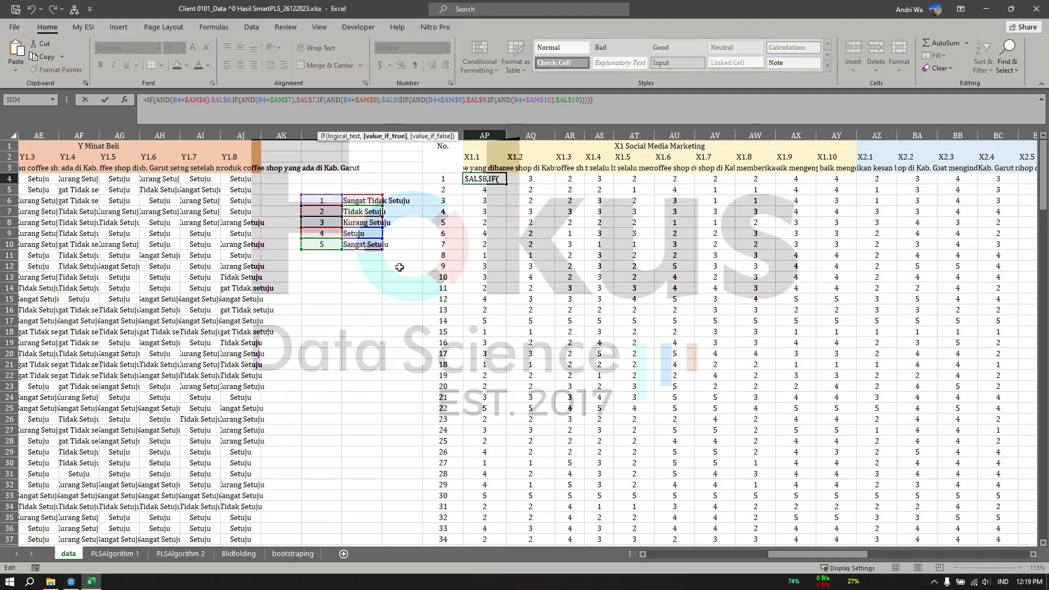
pyautogui.press('Return')
pyautogui.click(598, 244)
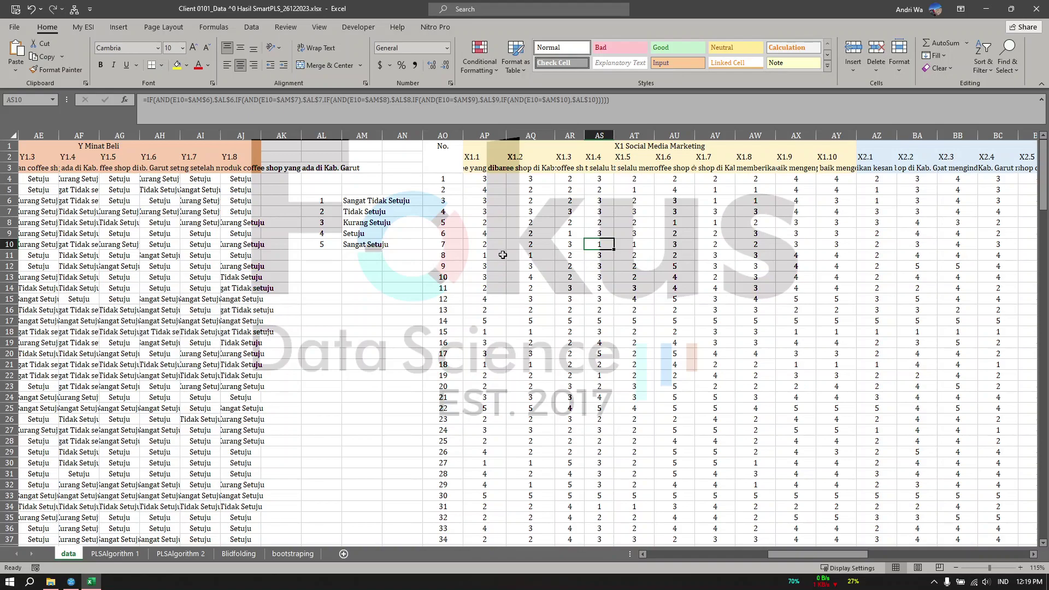
pyautogui.press('Up')
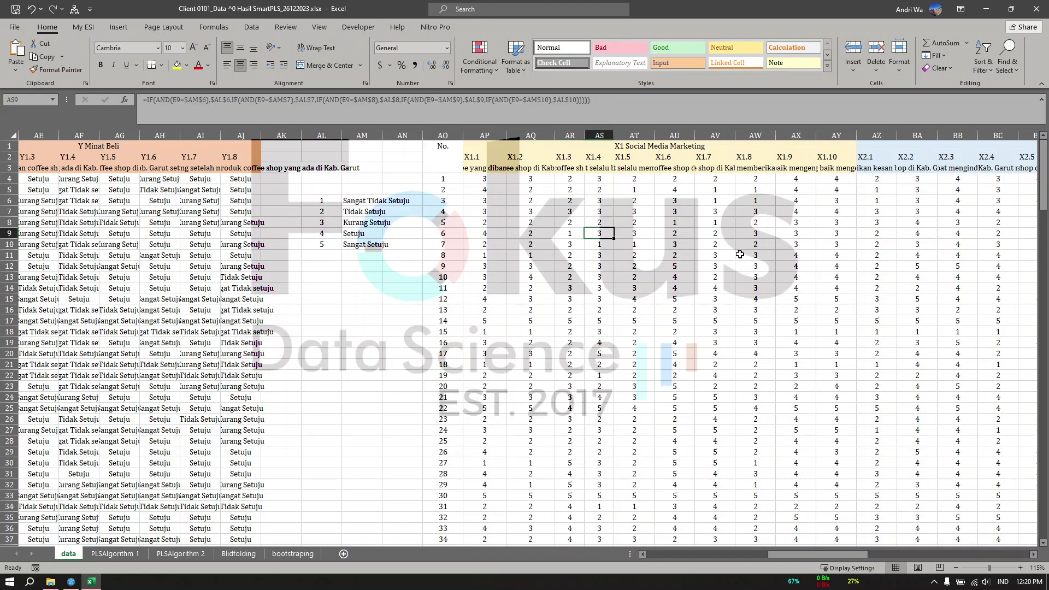
pyautogui.hscroll(8, 749, 244)
pyautogui.hscroll(-8, 727, 245)
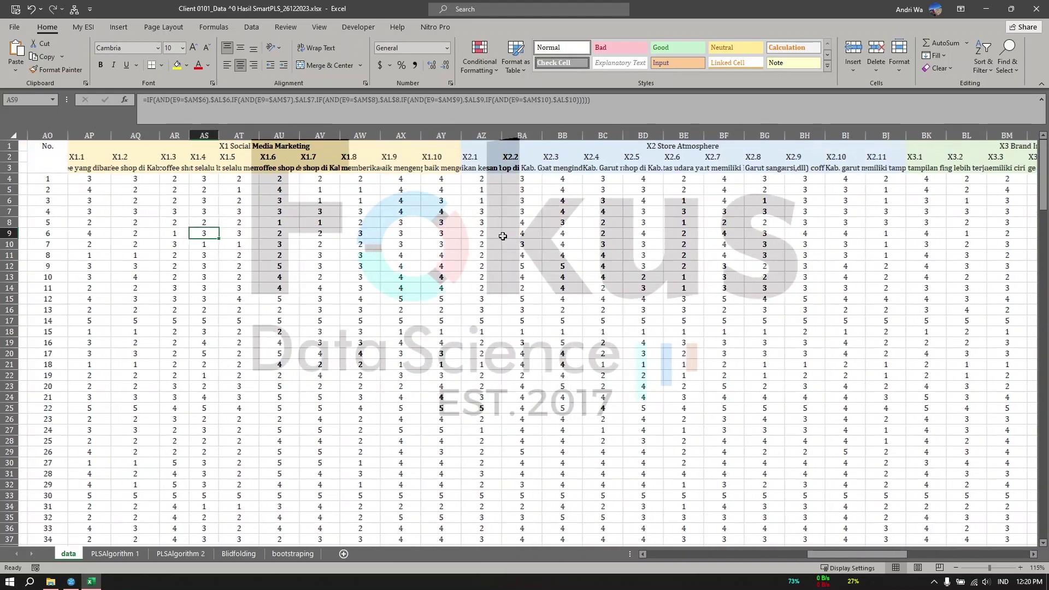
# Copy the numeric survey data with its indicator headers, from X1.1 through Y1.8 down to the last respondent
pyautogui.click(485, 159)
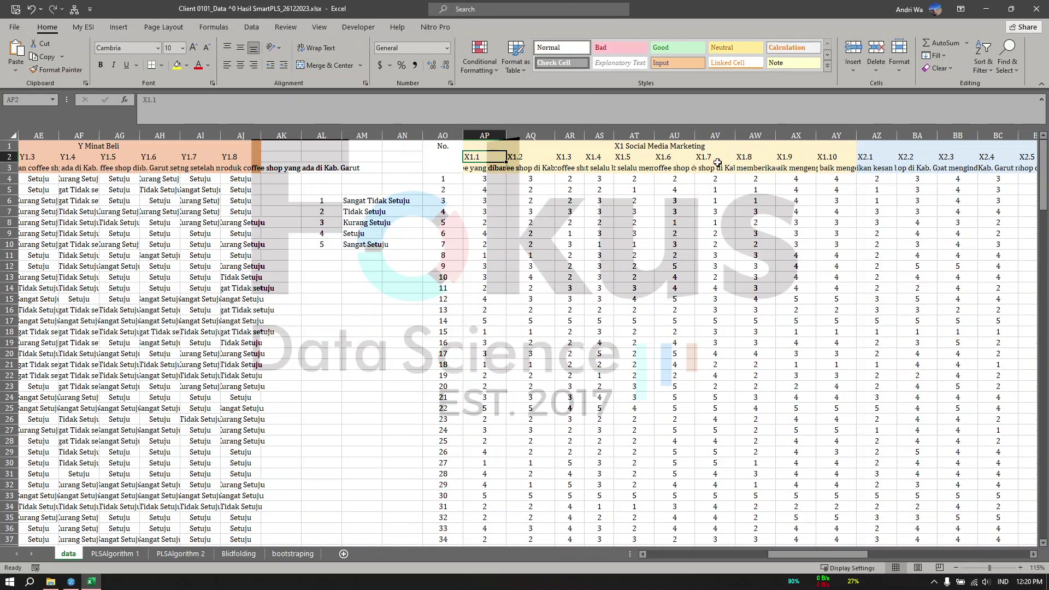
pyautogui.hscroll(8, 838, 164)
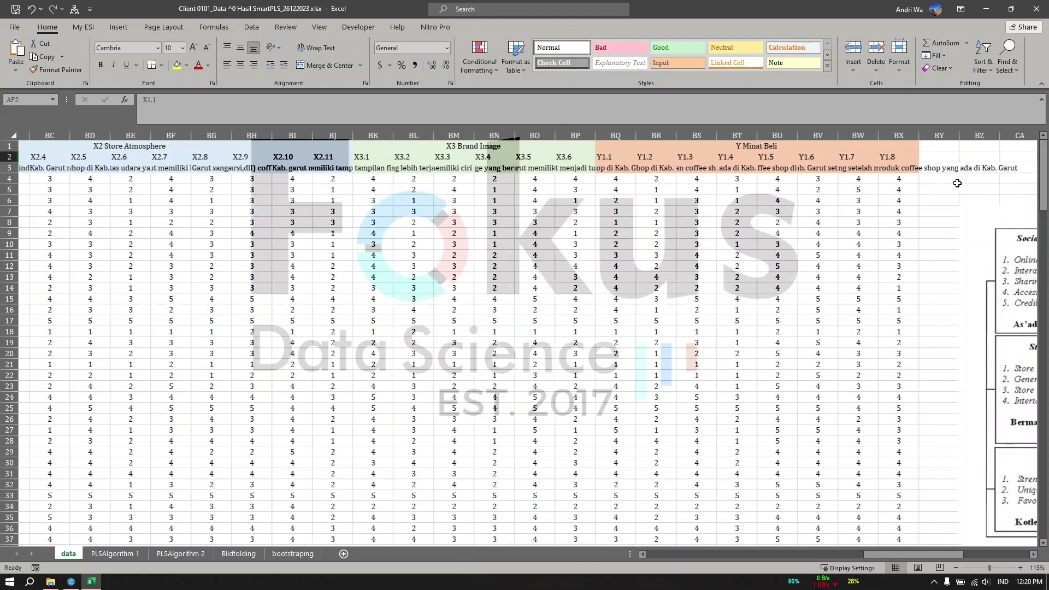
pyautogui.scroll(-20, 886, 210)
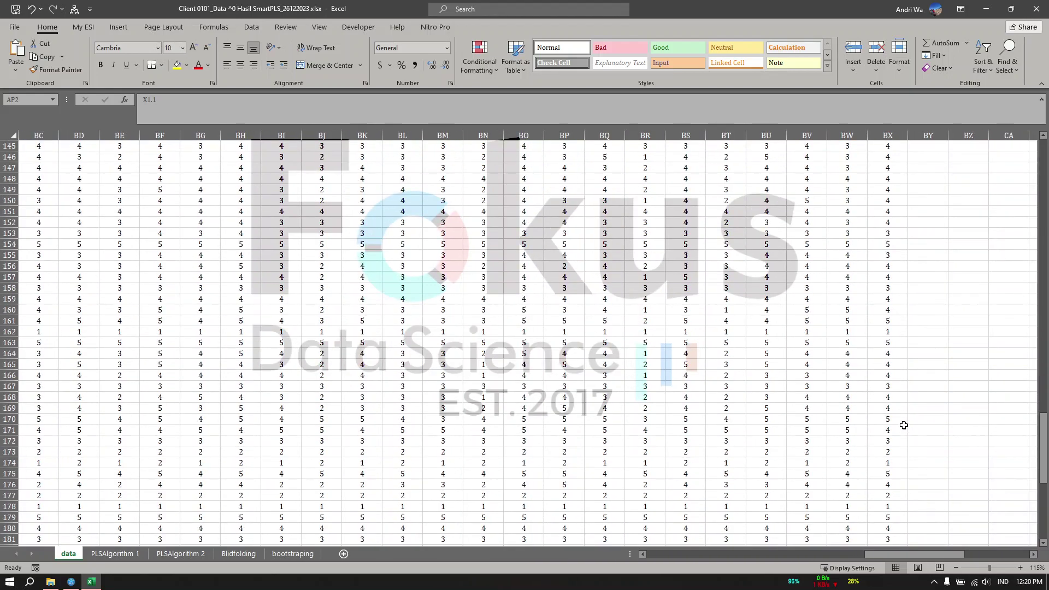
pyautogui.scroll(6, 899, 382)
pyautogui.keyDown('shift'); pyautogui.click(885, 300); pyautogui.keyUp('shift')
pyautogui.scroll(20, 886, 300)
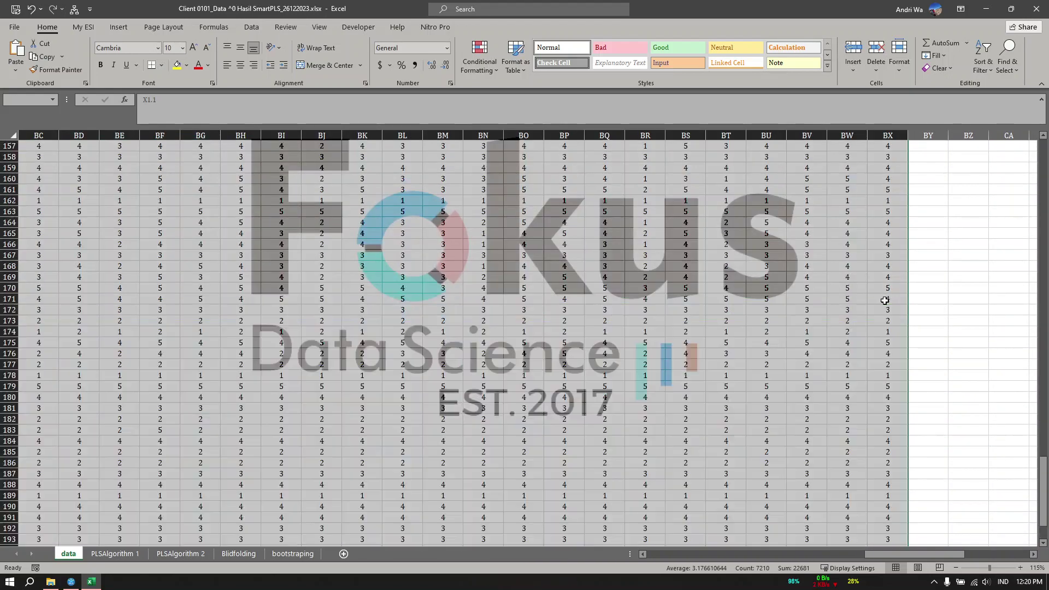
pyautogui.scroll(20, 885, 300)
pyautogui.hscroll(-8, 733, 300)
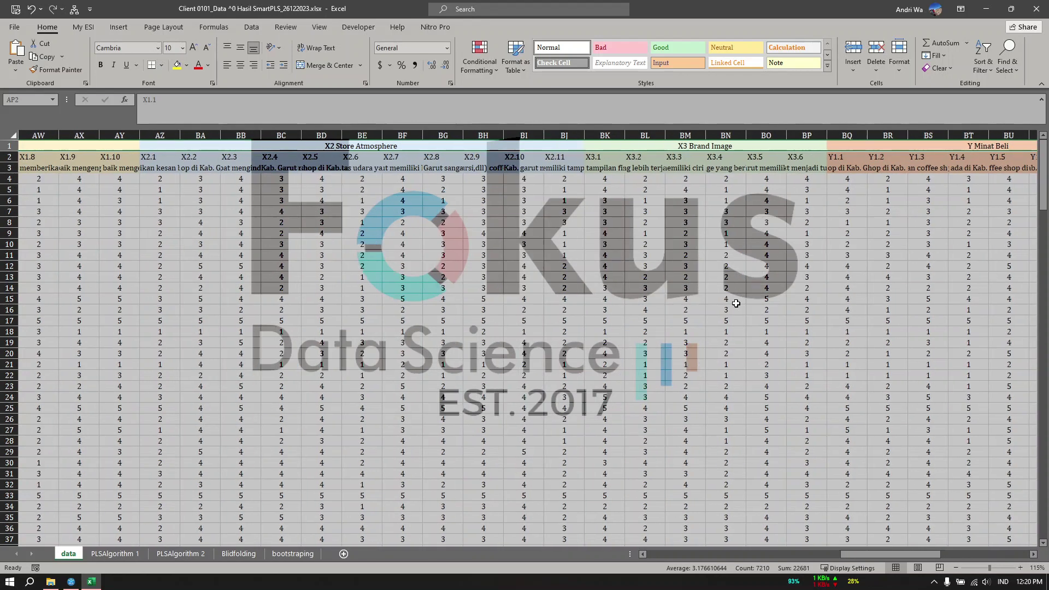
pyautogui.rightClick(647, 210)
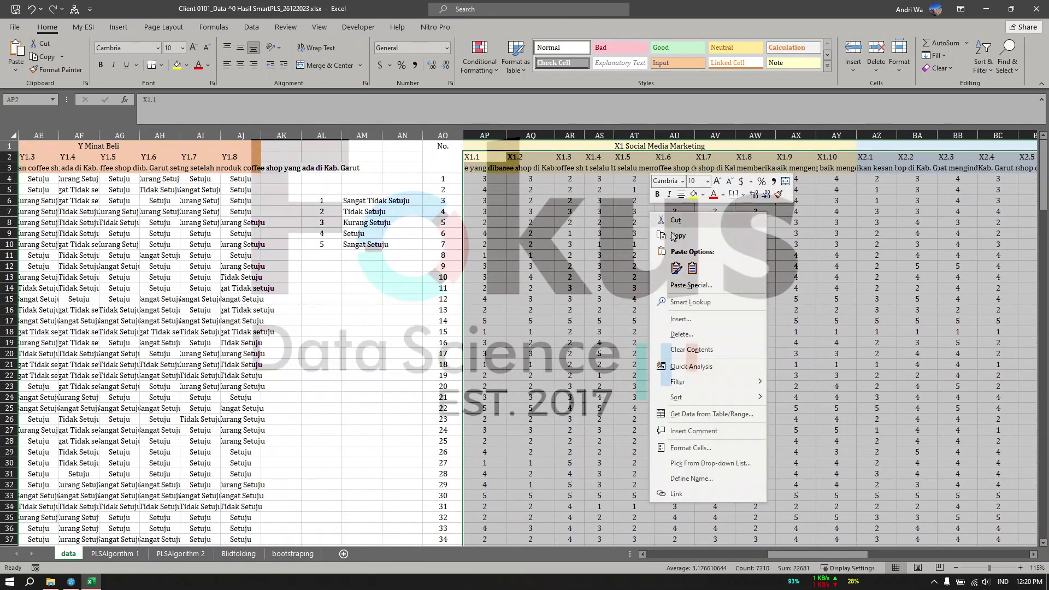
pyautogui.press('Escape')
pyautogui.hotkey('ctrl', 'c')
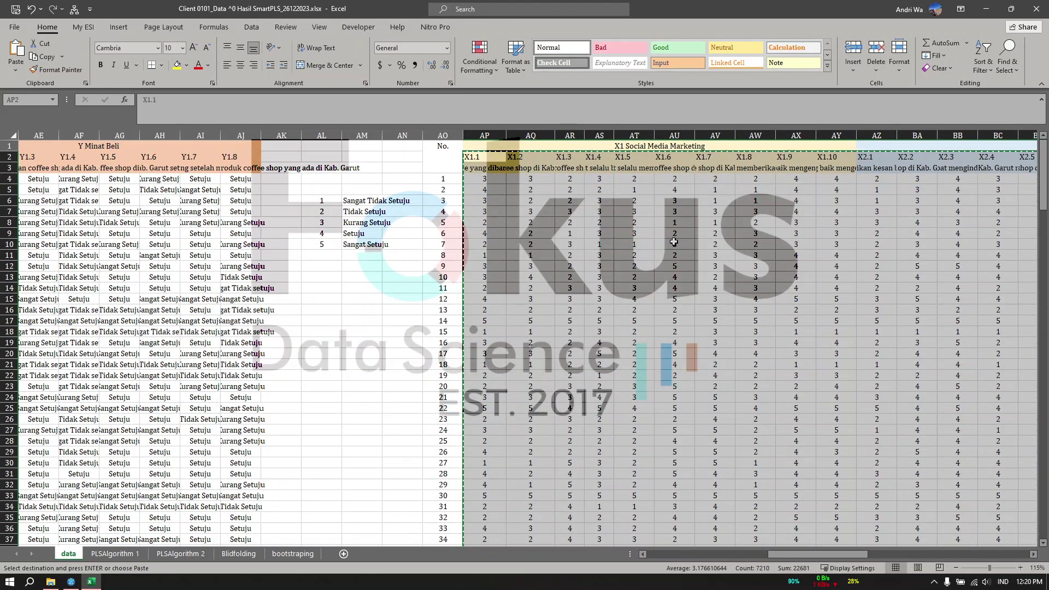
# Create a blank workbook and paste the copied survey data into cell A1 as values only
pyautogui.click(11, 28)
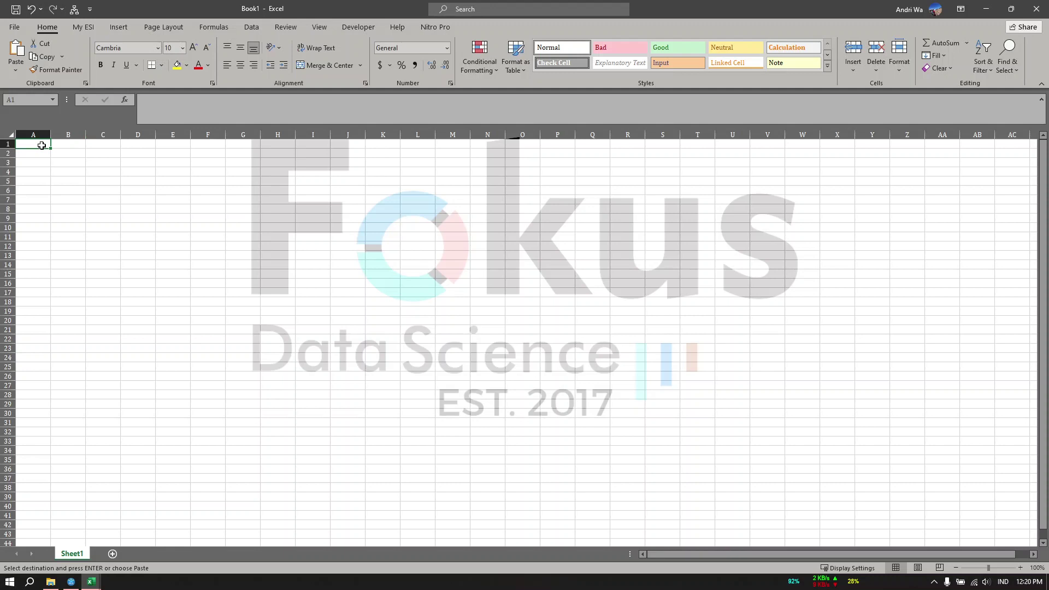
pyautogui.rightClick(42, 145)
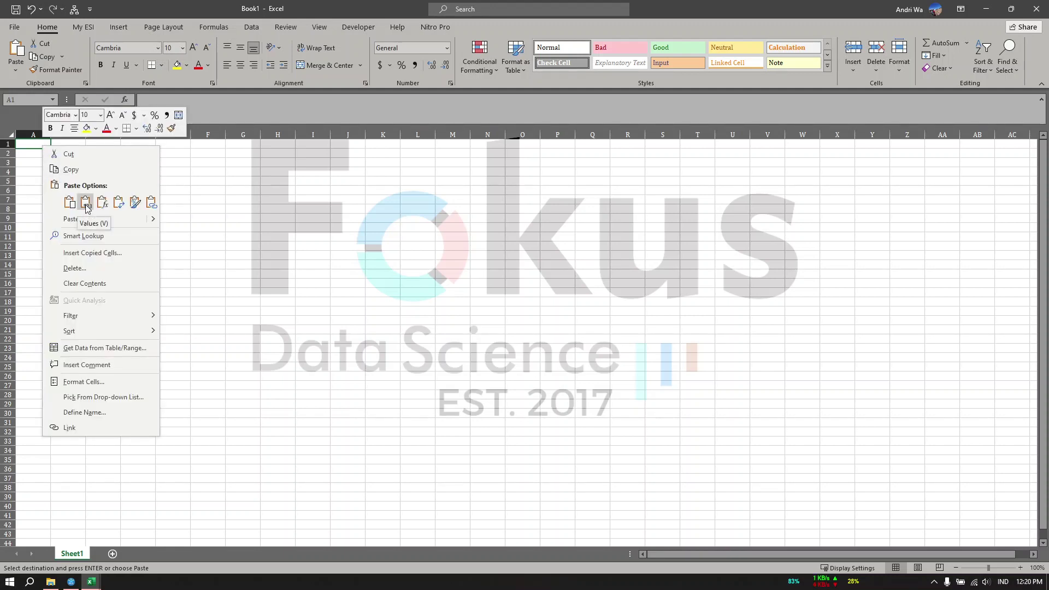
pyautogui.click(85, 203)
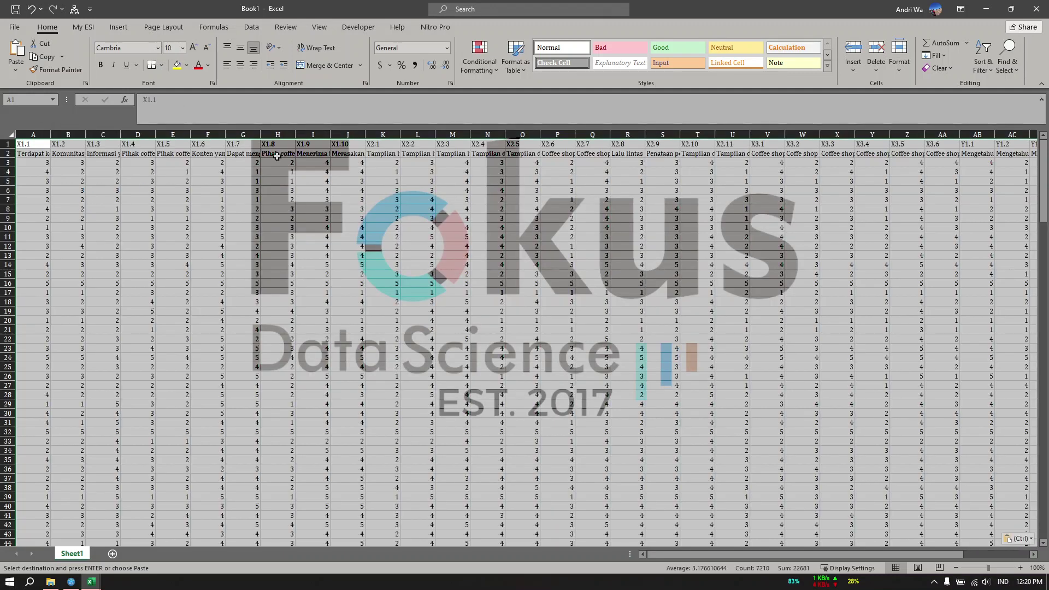
# Delete the row of question texts beneath the indicator codes
pyautogui.click(32, 155)
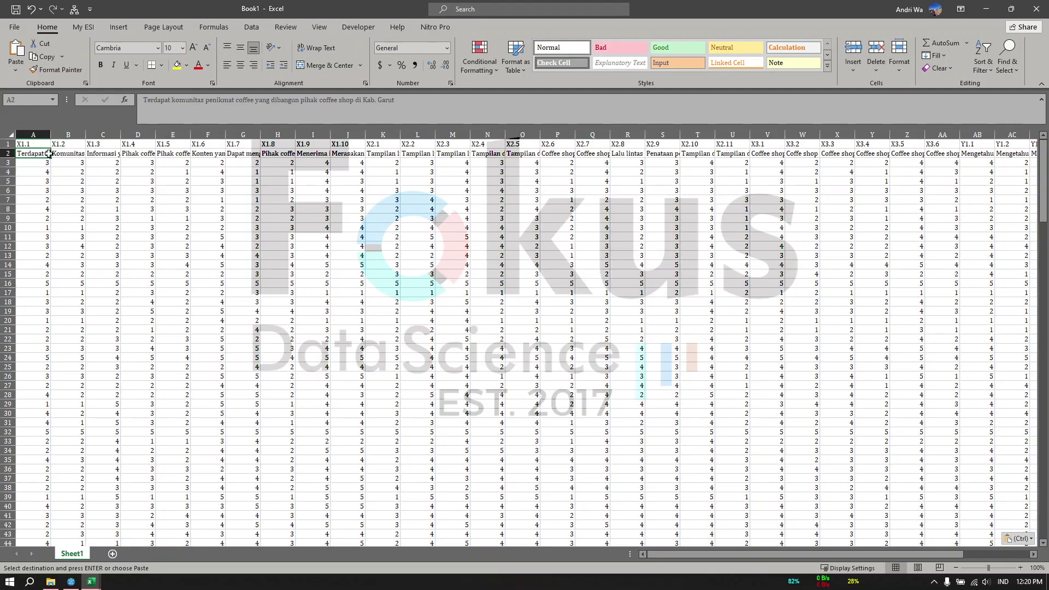
pyautogui.click(8, 154)
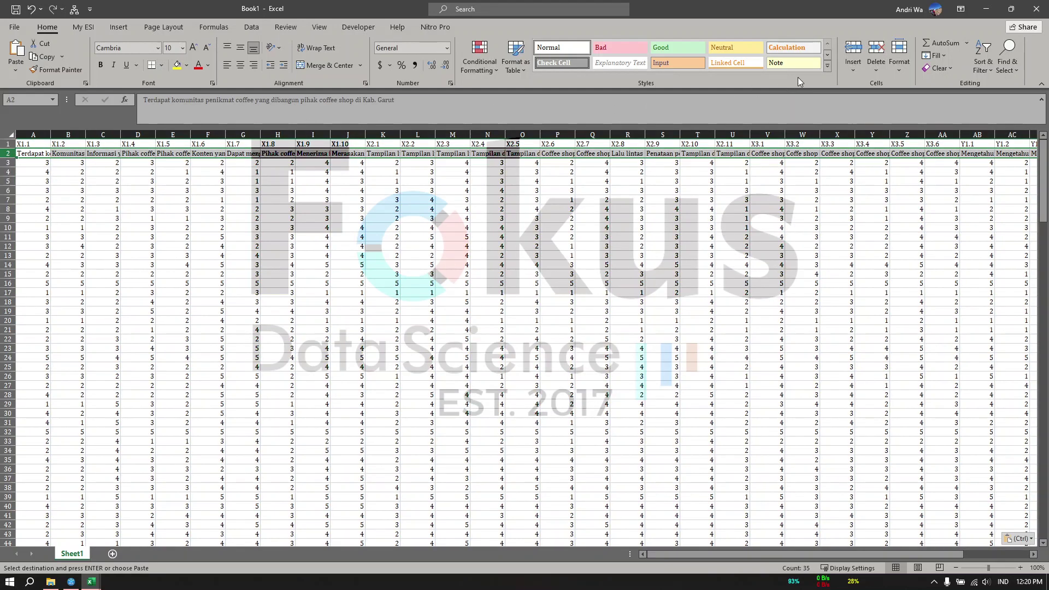
pyautogui.click(876, 52)
pyautogui.click(755, 172)
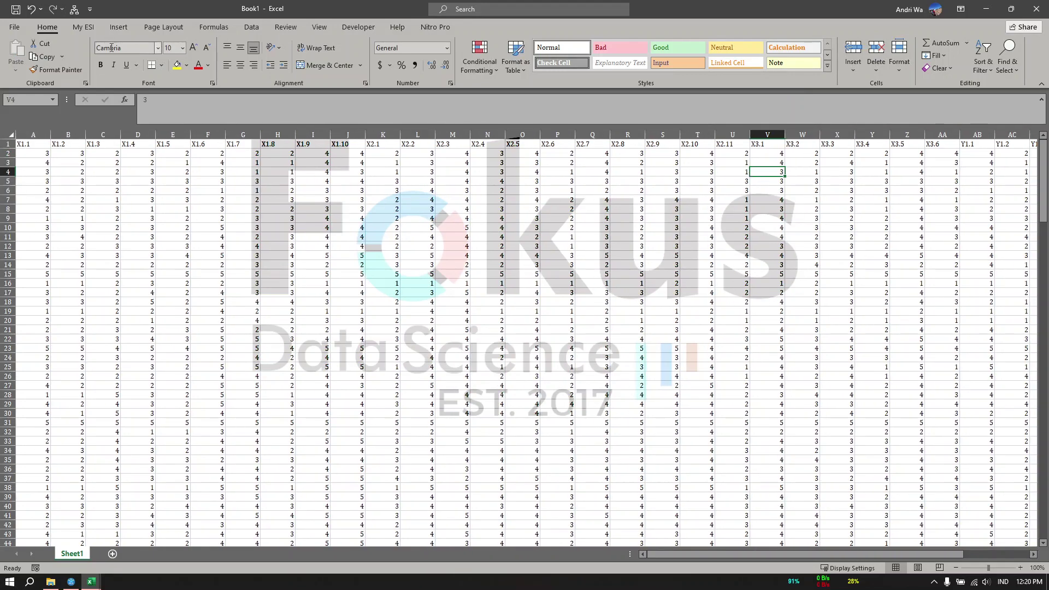
# Set up a save named contoh in CSV UTF-8 (Comma delimited) format, then cancel it and close the workbook without saving
pyautogui.click(19, 29)
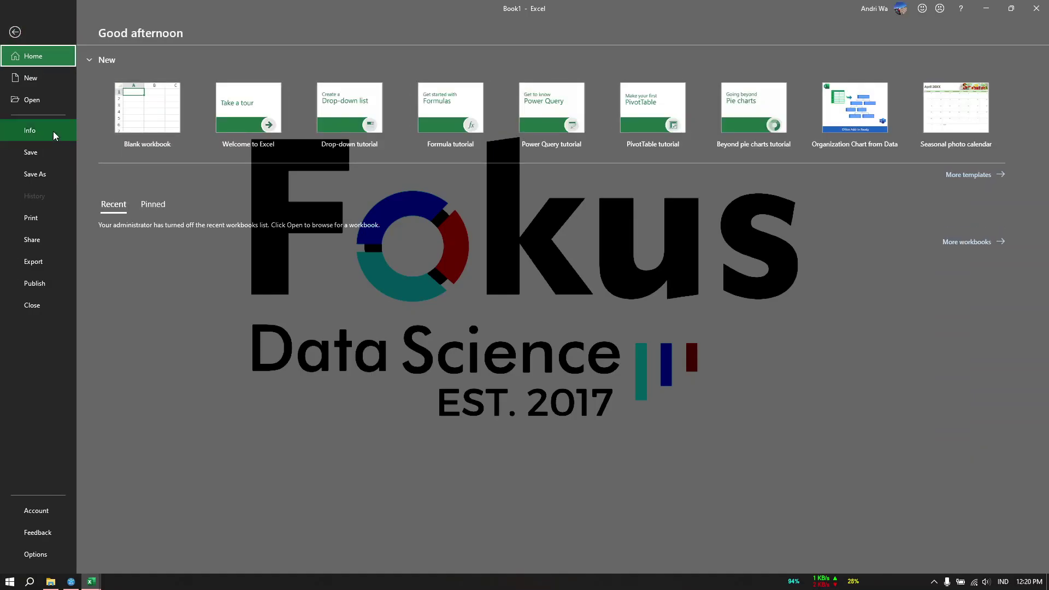
pyautogui.click(50, 174)
pyautogui.click(198, 217)
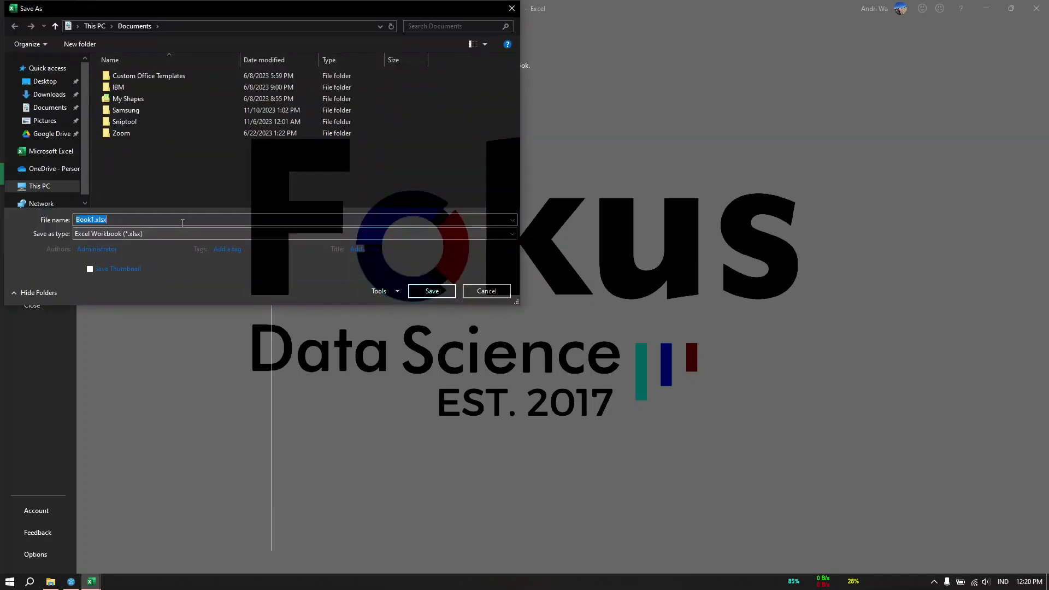
pyautogui.write('contoh')
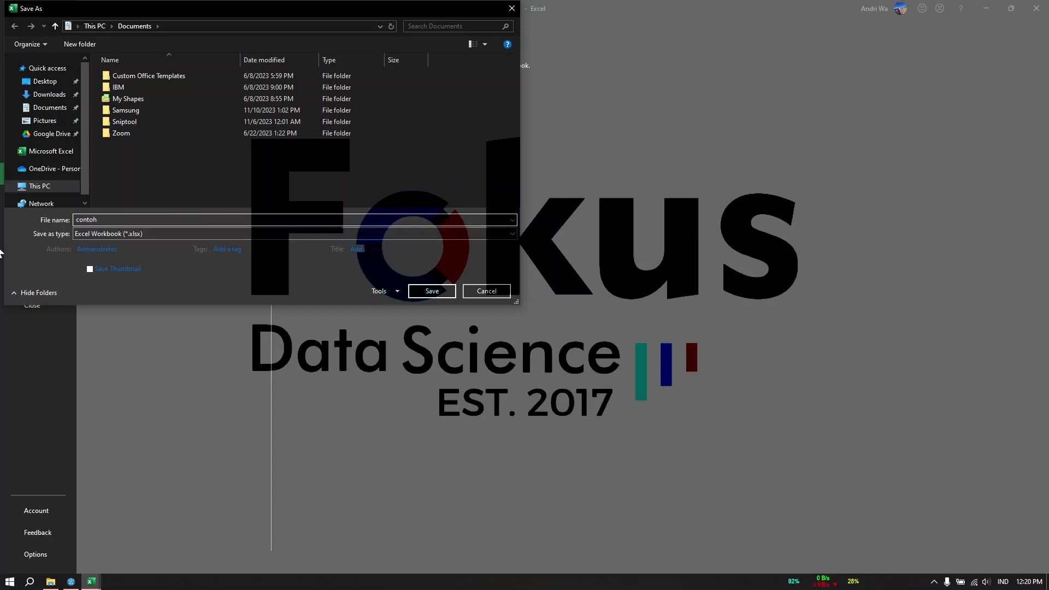
pyautogui.click(147, 233)
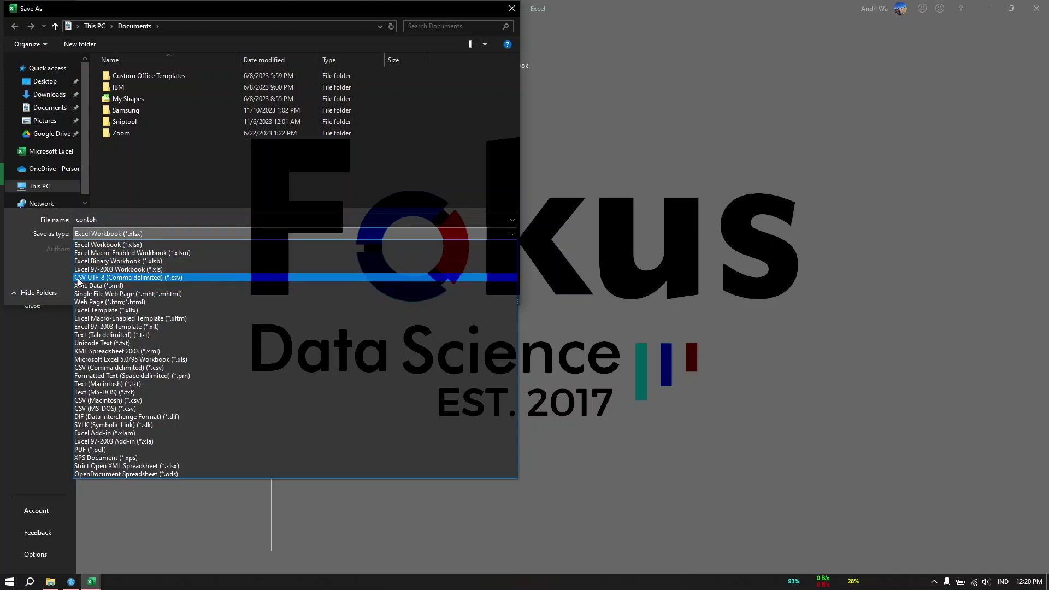
pyautogui.click(95, 278)
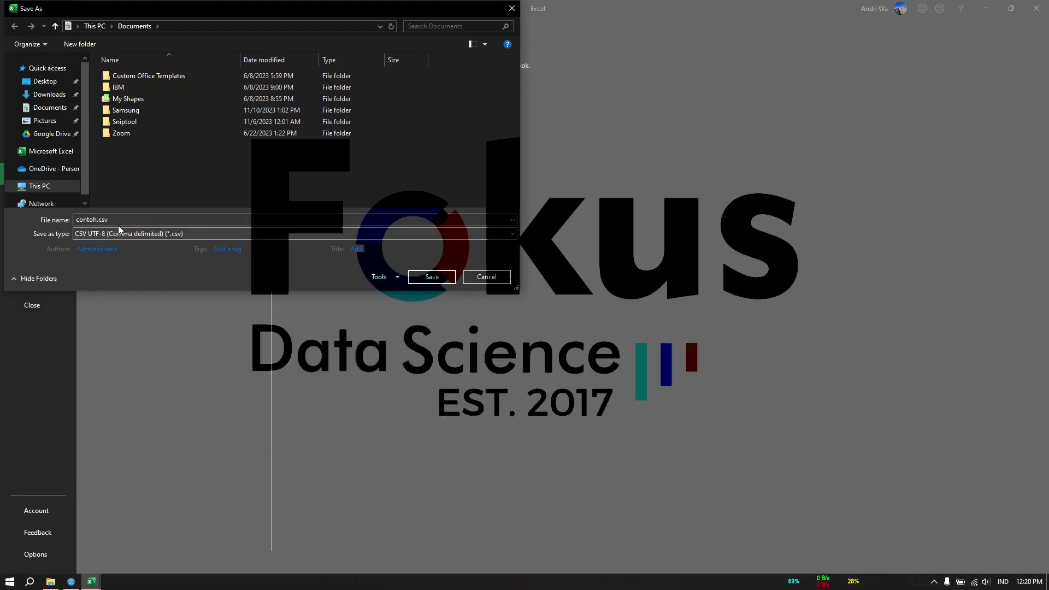
pyautogui.click(497, 278)
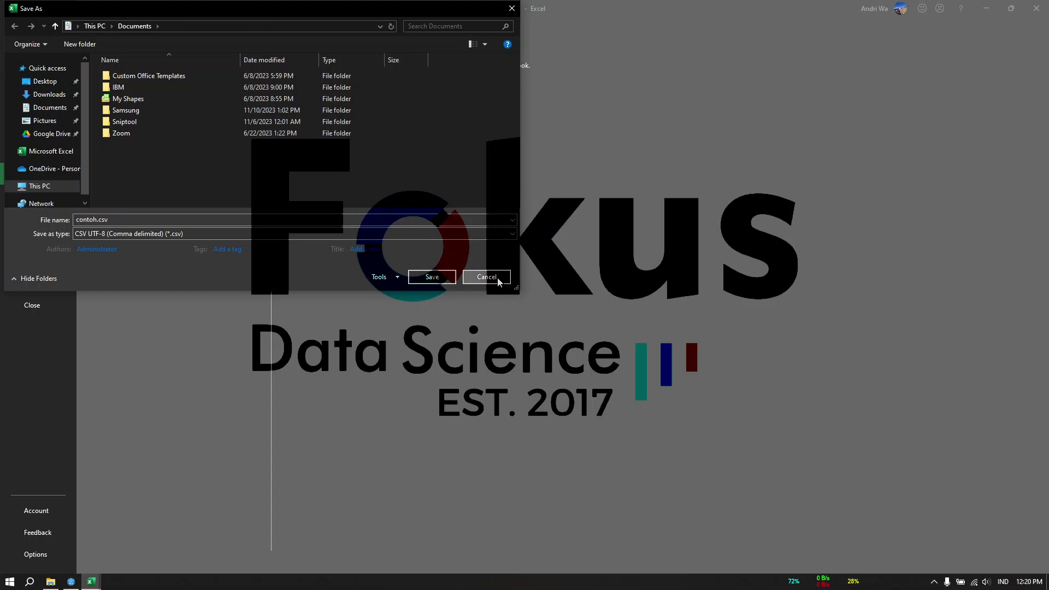
pyautogui.click(1037, 8)
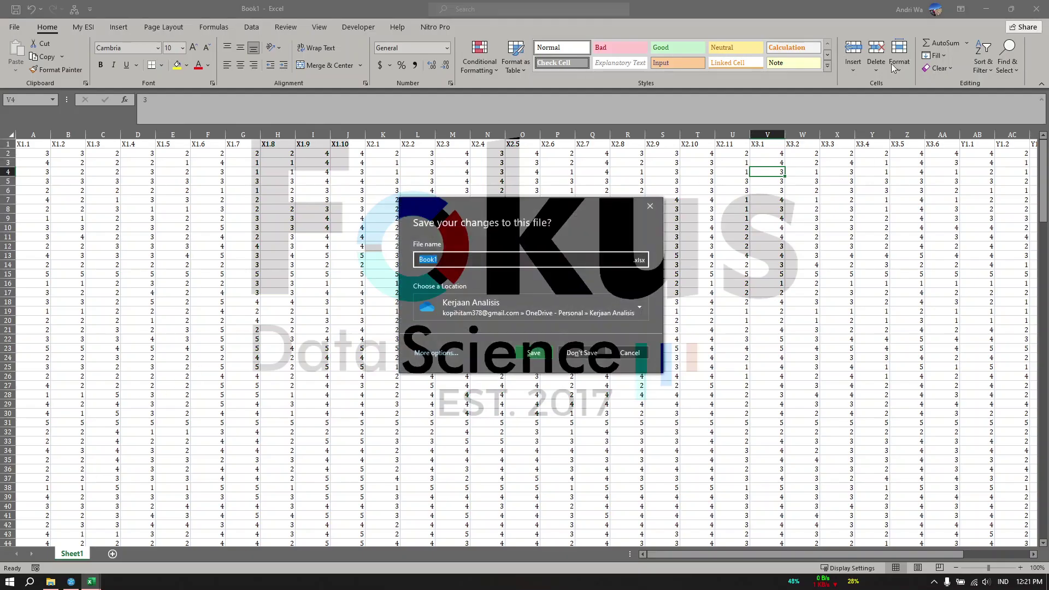
pyautogui.click(581, 352)
# Check the project folder in File Explorer, then switch to SmartPLS and create a new project named Contoh
pyautogui.click(51, 581)
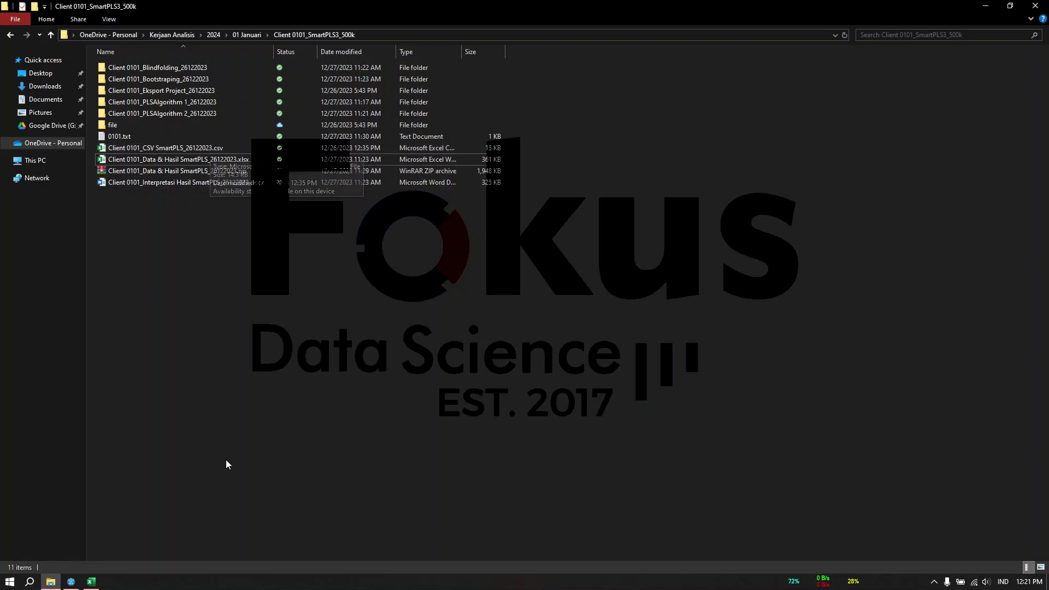
pyautogui.click(71, 582)
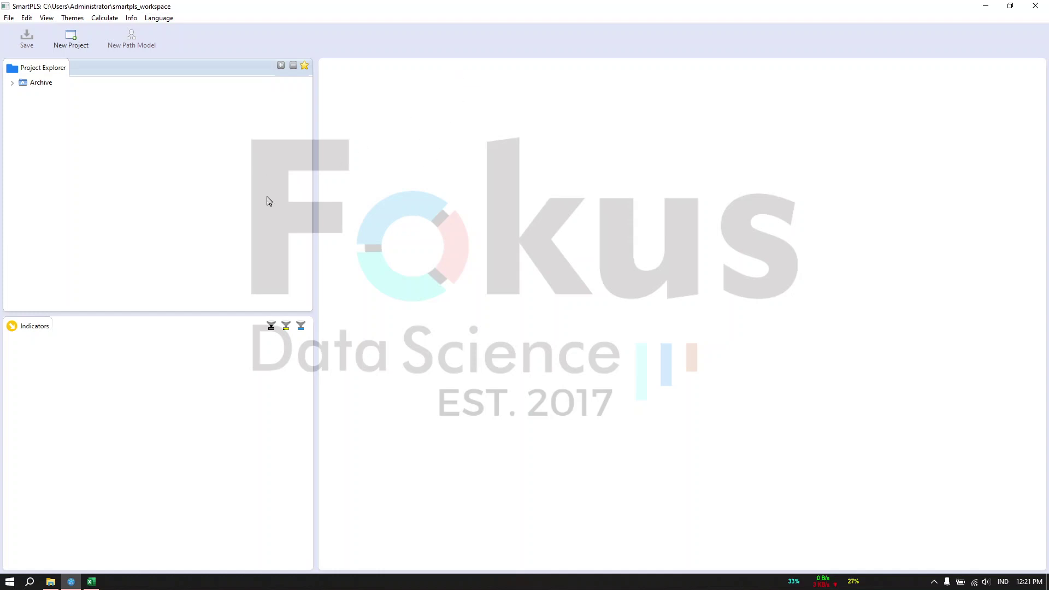
pyautogui.click(77, 48)
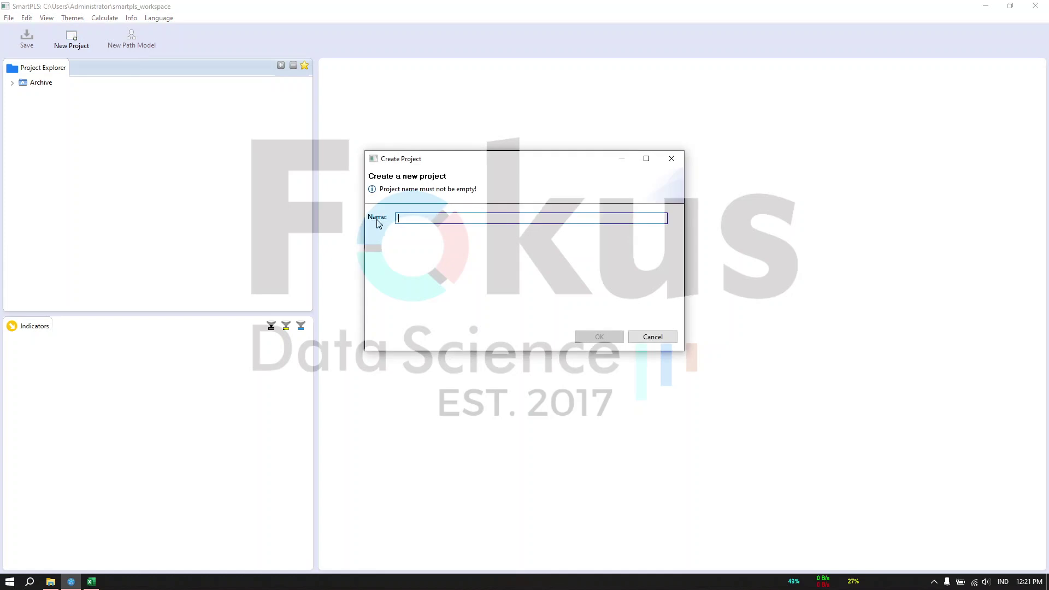
pyautogui.write('Contoh')
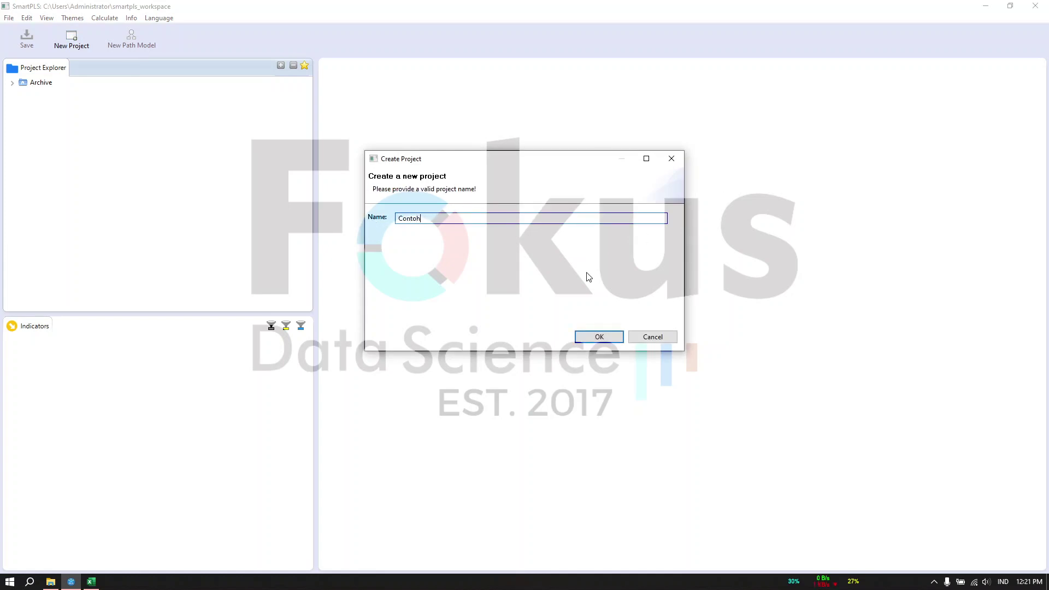
pyautogui.click(586, 339)
# Import the data file Client 0101_CSV SmartPLS_26122023.csv into the Contoh project, keeping its suggested name
pyautogui.doubleClick(60, 94)
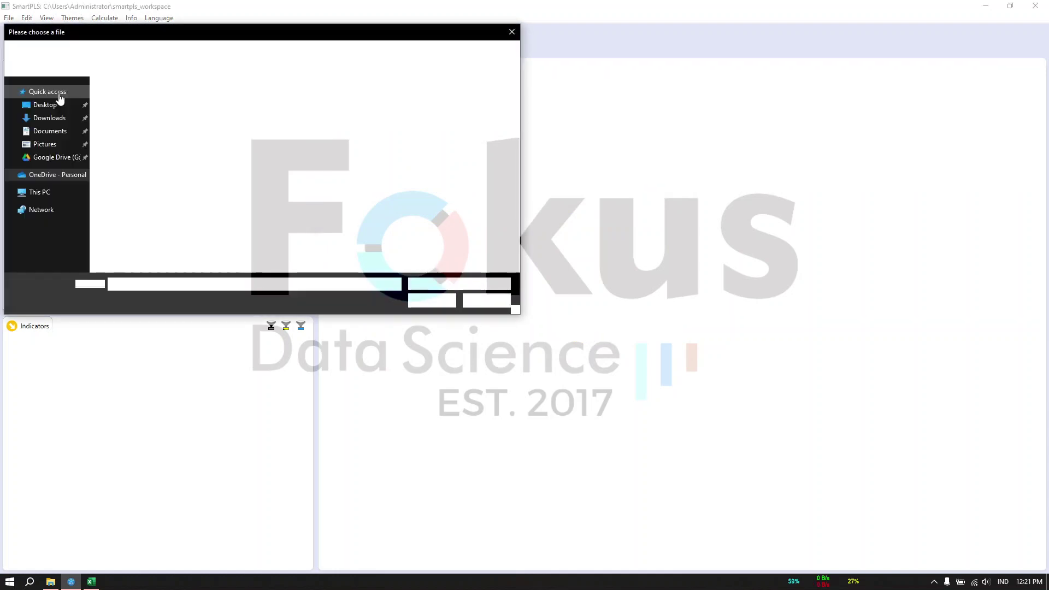
pyautogui.click(140, 179)
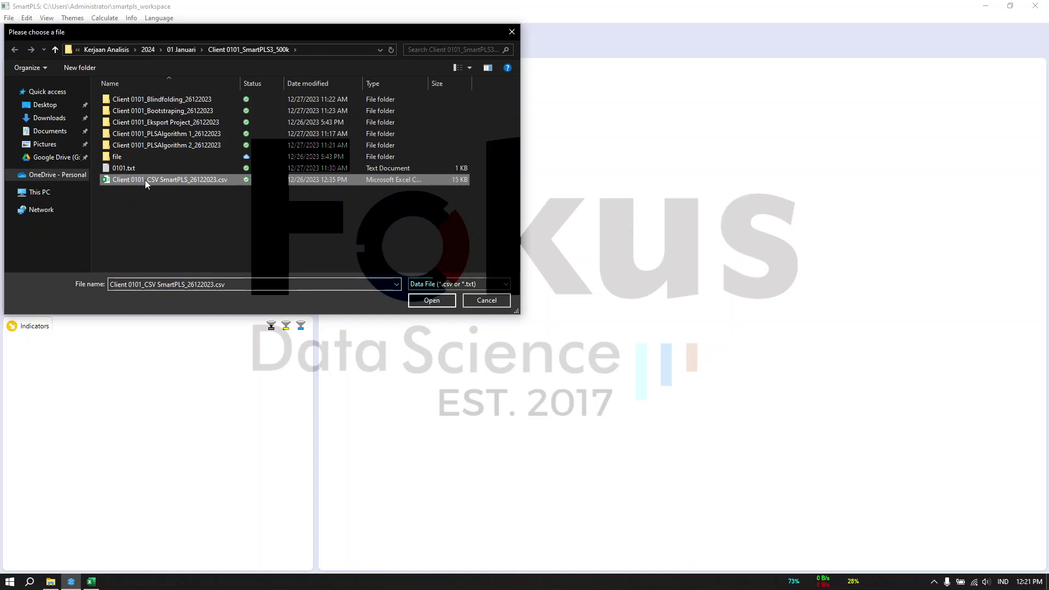
pyautogui.click(432, 302)
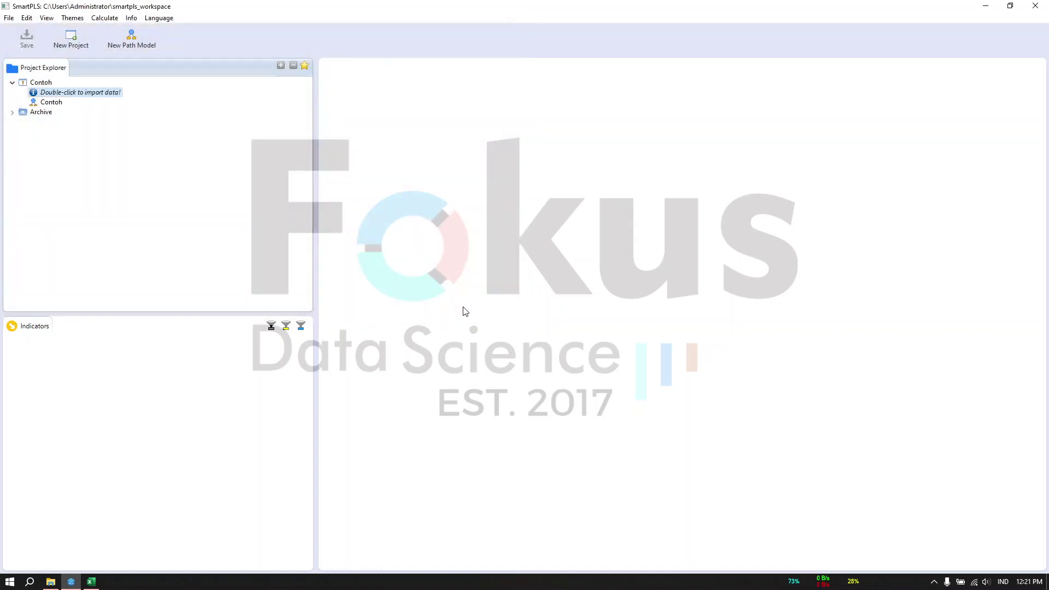
pyautogui.click(599, 337)
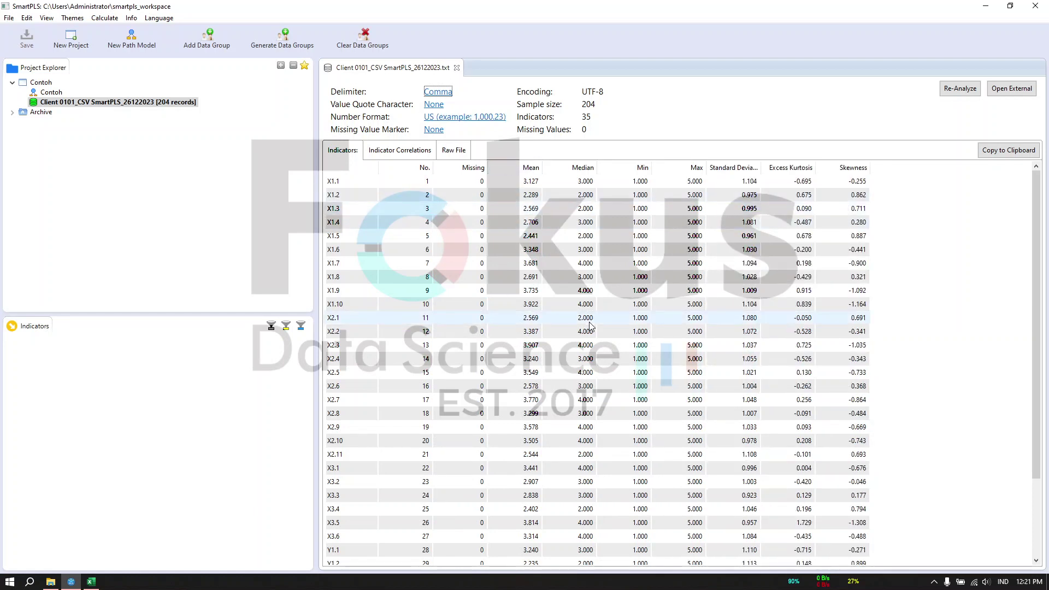
# Review the imported indicator statistics, copy them to the clipboard and close the data file view
pyautogui.scroll(-3, 590, 326)
pyautogui.scroll(3, 590, 326)
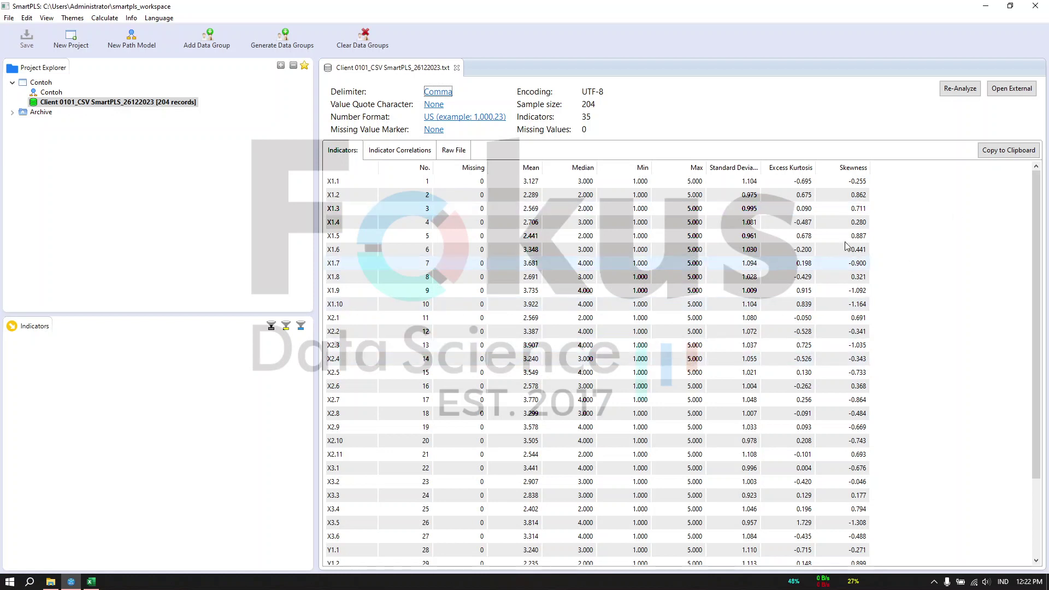
pyautogui.click(992, 152)
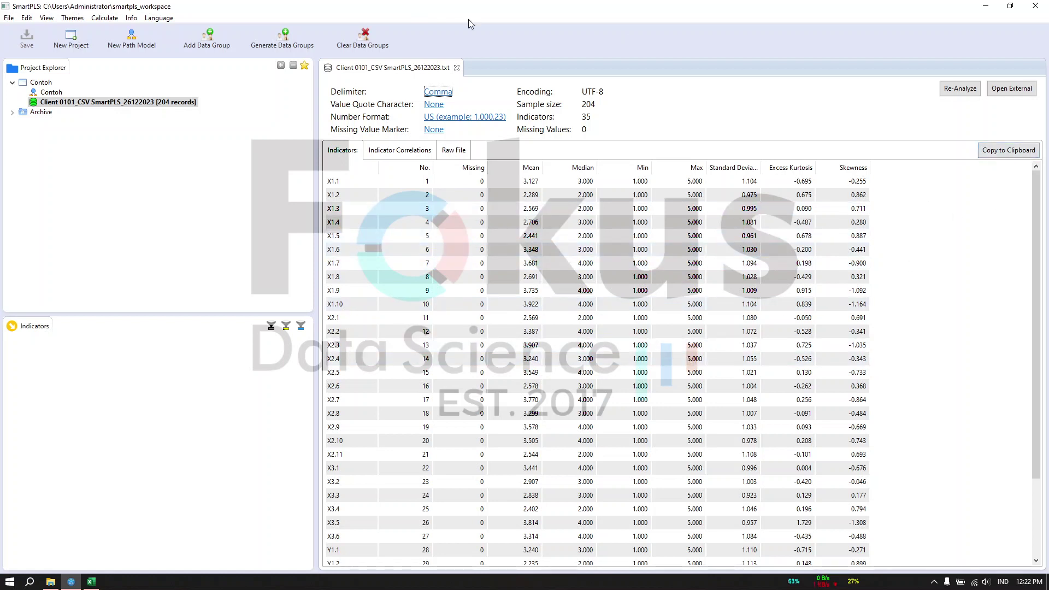
pyautogui.click(457, 67)
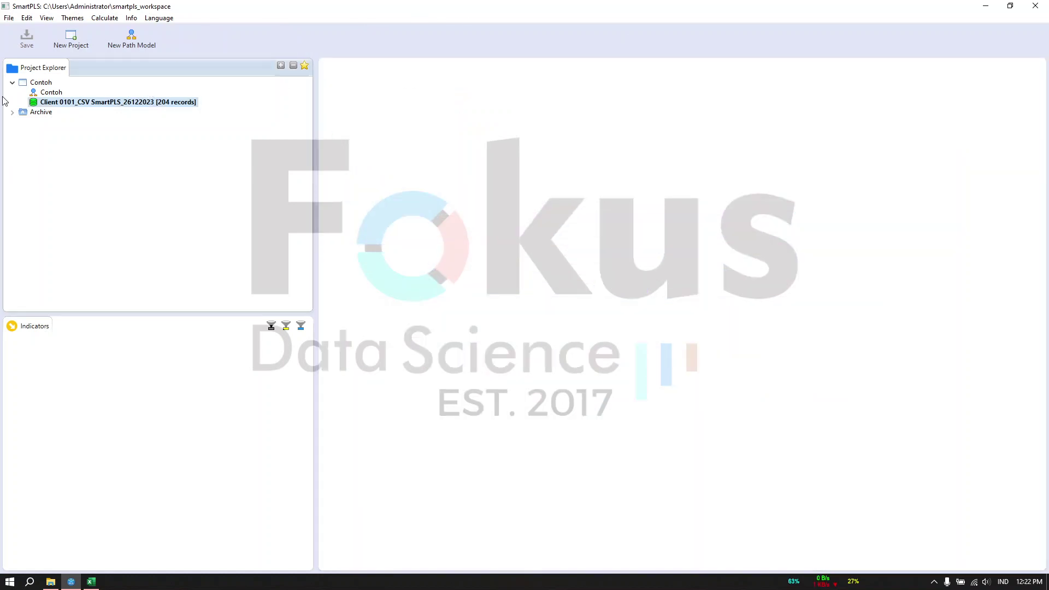
# Open the Contoh path model and place indicators X1.1 to X1.10 on the canvas as one latent variable
pyautogui.click(43, 94)
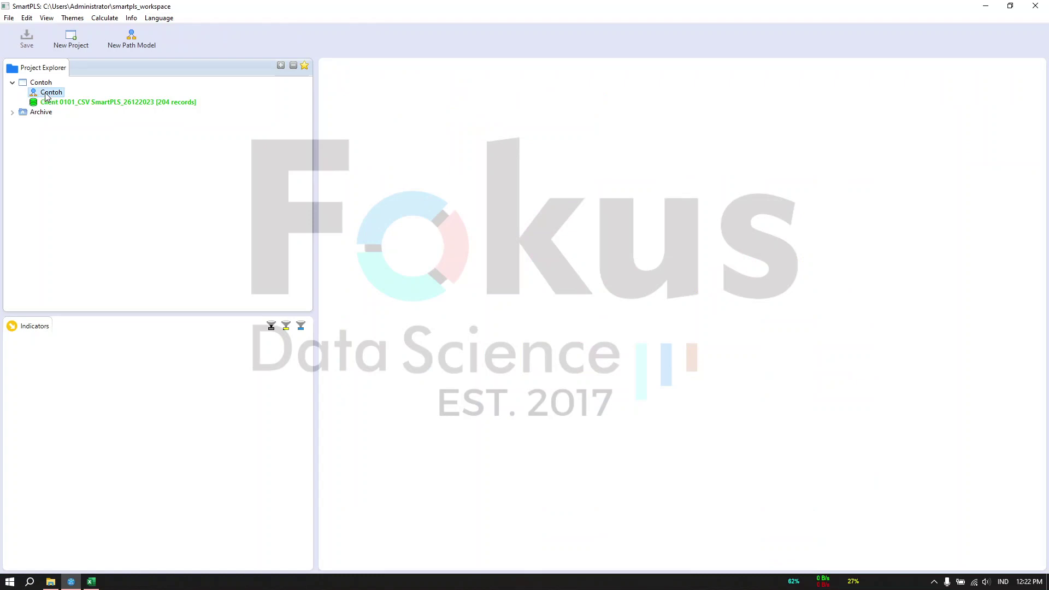
pyautogui.doubleClick(48, 93)
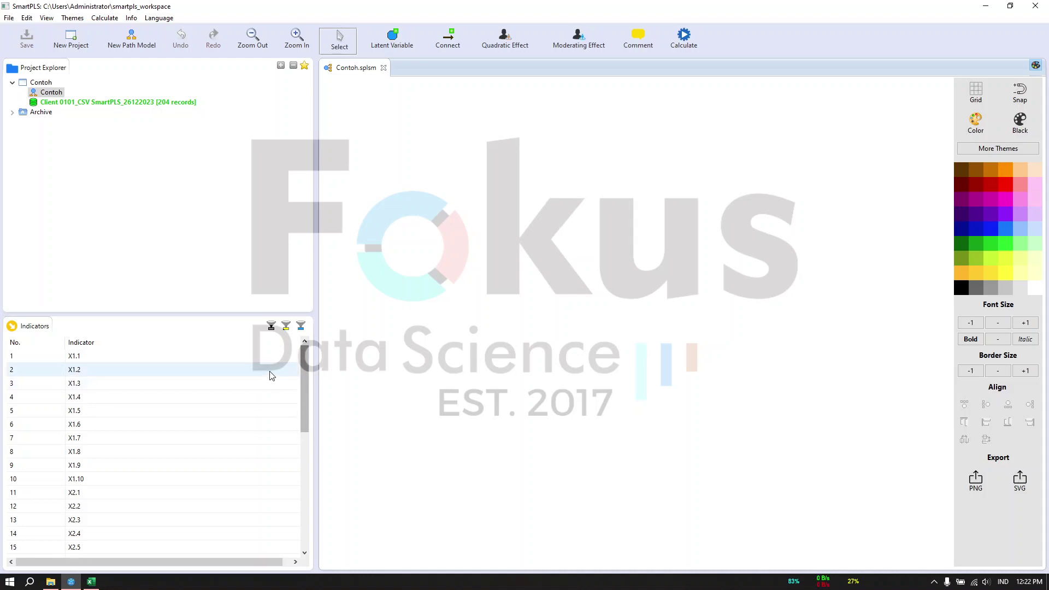
pyautogui.click(76, 360)
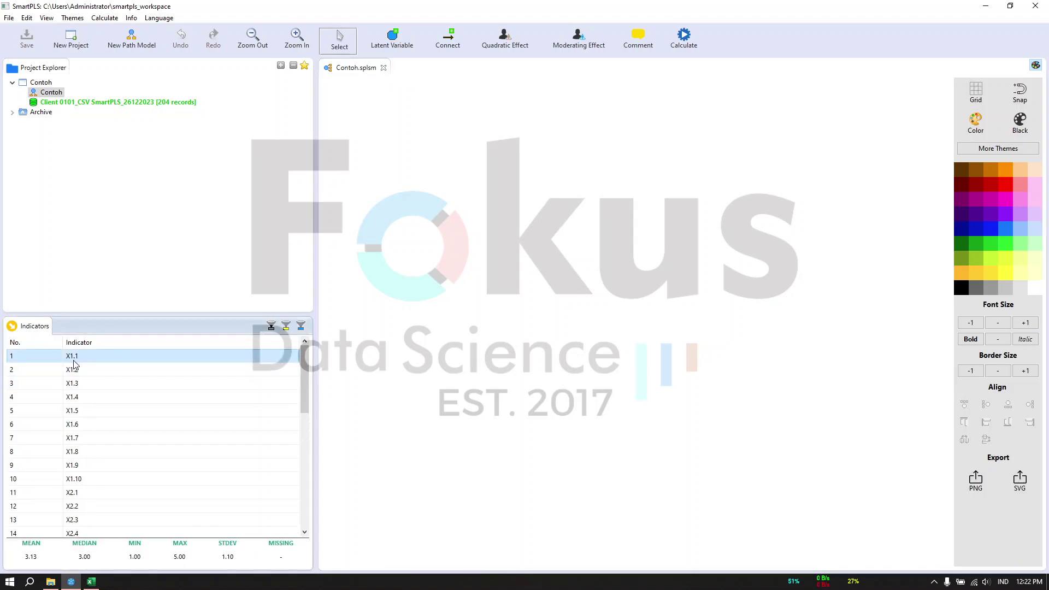
pyautogui.keyDown('shift'); pyautogui.click(80, 481); pyautogui.keyUp('shift')
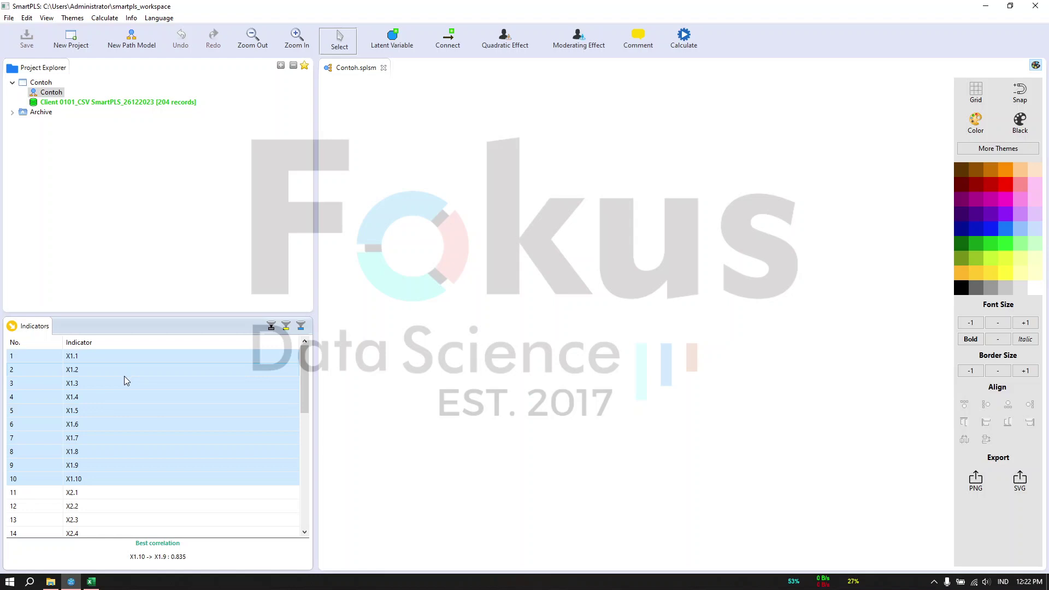
pyautogui.moveTo(124, 379); pyautogui.dragTo(445, 159)
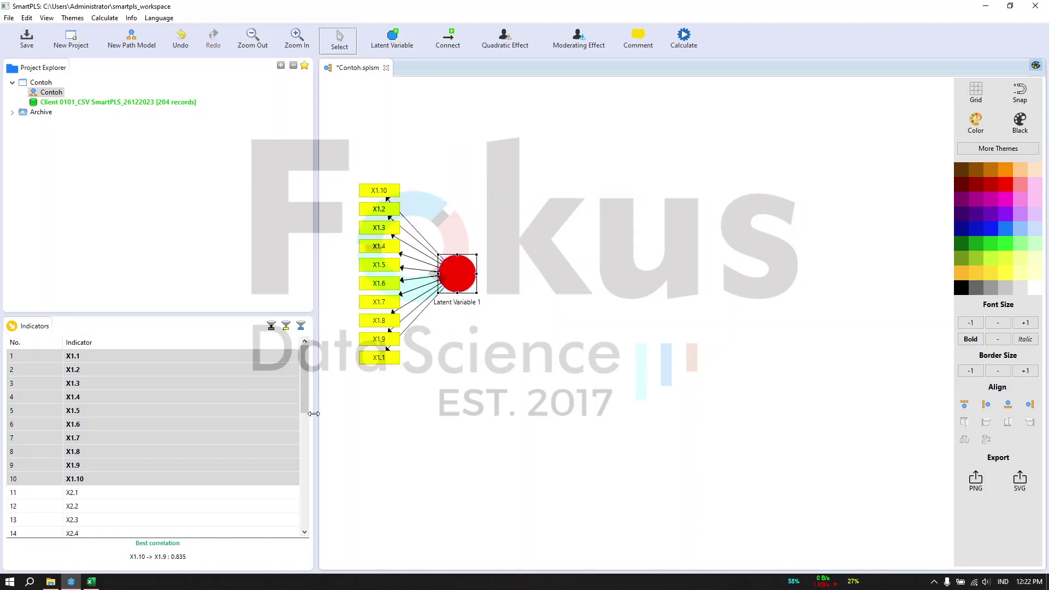
# Add indicators X2.1 to X2.11 as a second latent variable, up and to the right of the X1 construct
pyautogui.click(244, 497)
pyautogui.scroll(-2, 247, 500)
pyautogui.scroll(-2, 246, 500)
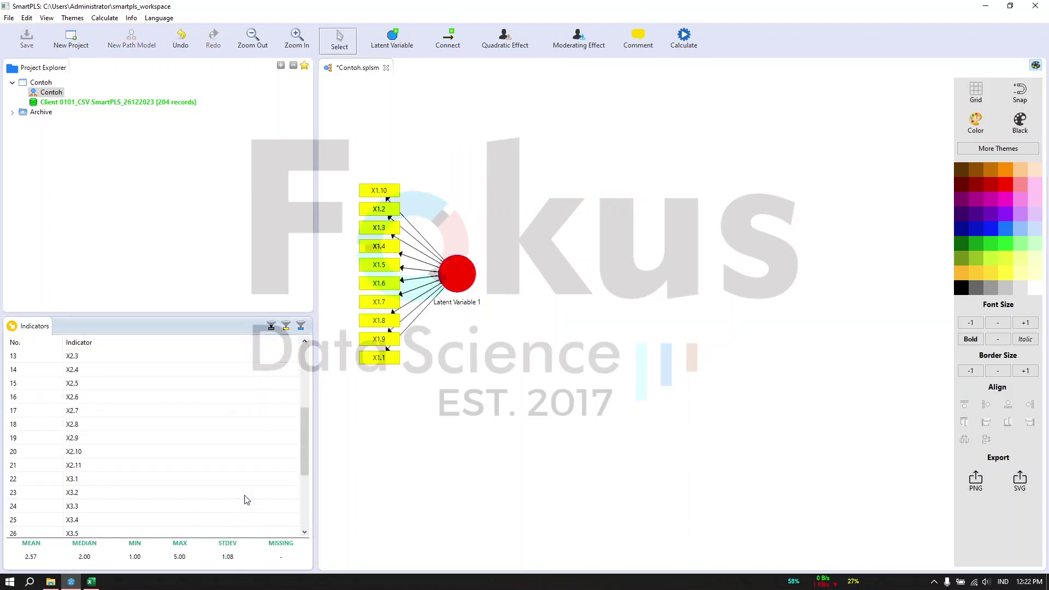
pyautogui.keyDown('shift'); pyautogui.click(245, 466); pyautogui.keyUp('shift')
pyautogui.moveTo(244, 466); pyautogui.dragTo(636, 186)
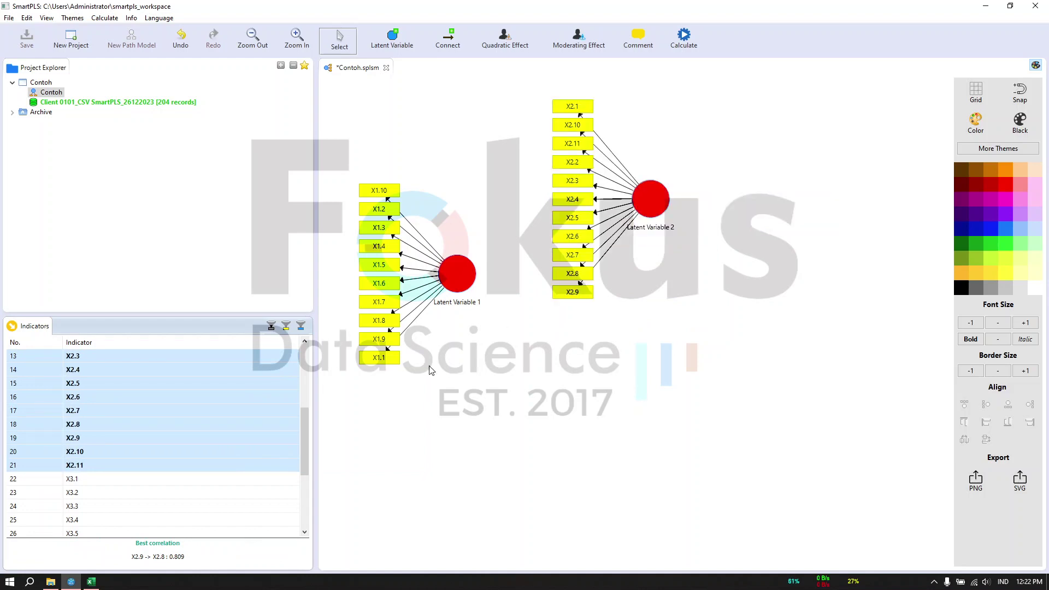
# Add indicators X3.1 to X3.6 as a third latent variable below the X2 construct
pyautogui.click(262, 480)
pyautogui.scroll(-2, 263, 482)
pyautogui.scroll(-2, 263, 483)
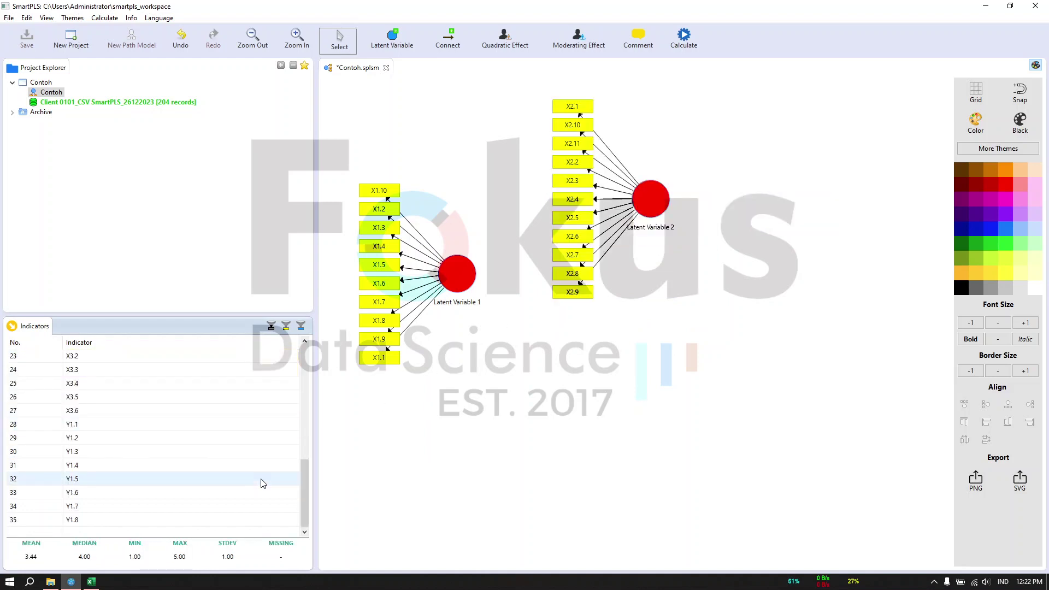
pyautogui.keyDown('shift'); pyautogui.click(281, 411); pyautogui.keyUp('shift')
pyautogui.moveTo(281, 414); pyautogui.dragTo(659, 418)
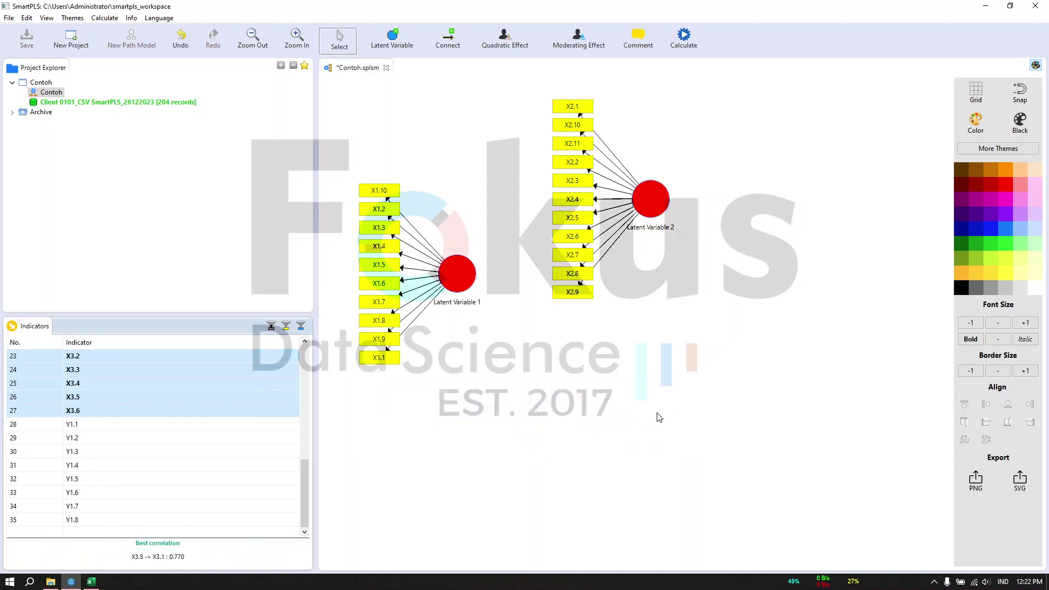
# Add indicators Y1.1 to Y1.8 as a fourth latent variable to the right of the X2 and X3 constructs
pyautogui.click(224, 425)
pyautogui.keyDown('shift'); pyautogui.click(206, 518); pyautogui.keyUp('shift')
pyautogui.moveTo(267, 469); pyautogui.dragTo(786, 304)
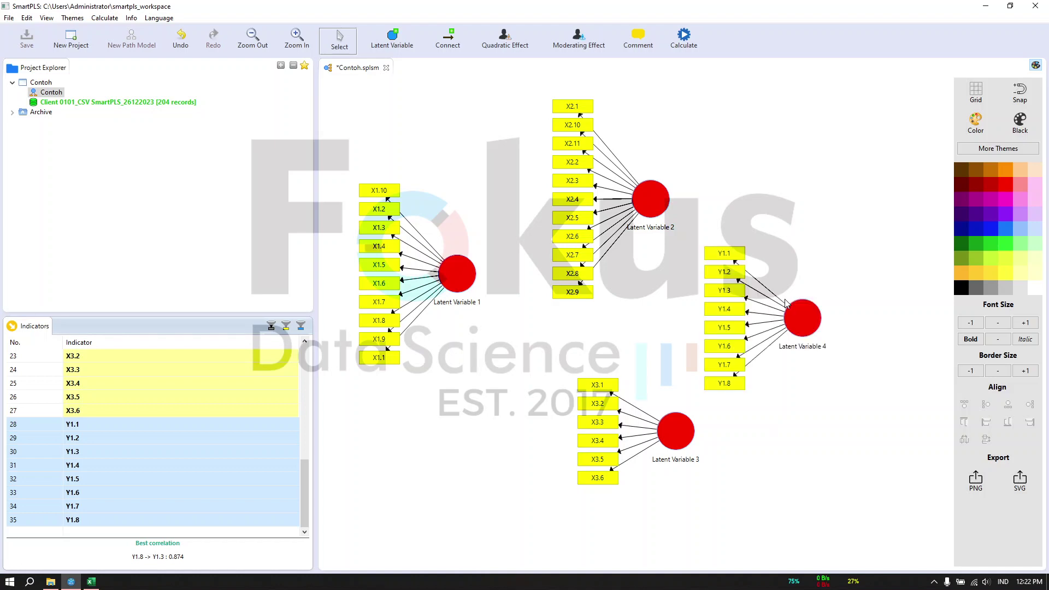
pyautogui.moveTo(305, 480); pyautogui.dragTo(305, 369)
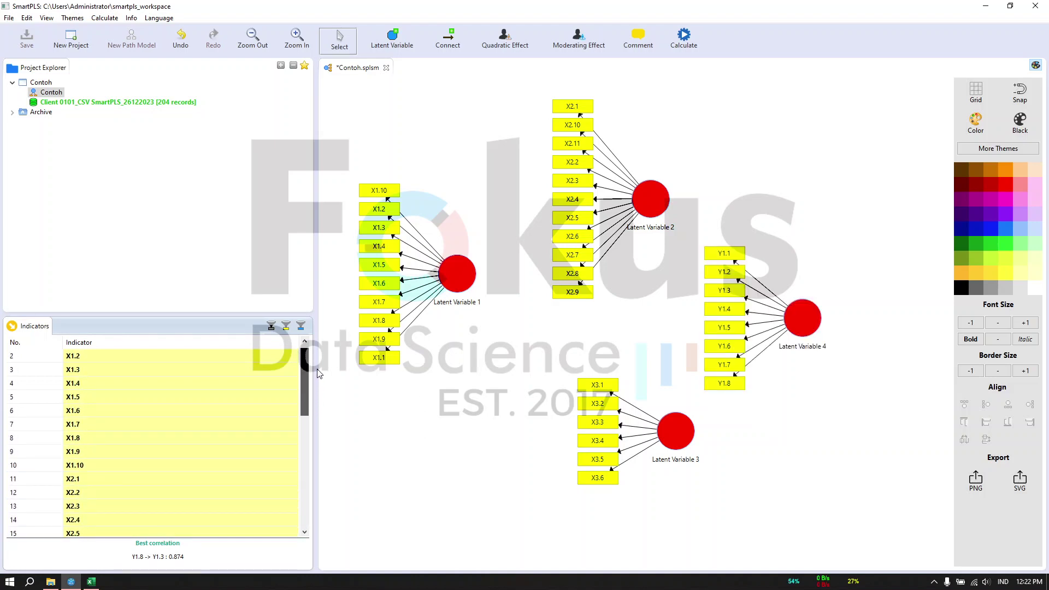
pyautogui.click(601, 306)
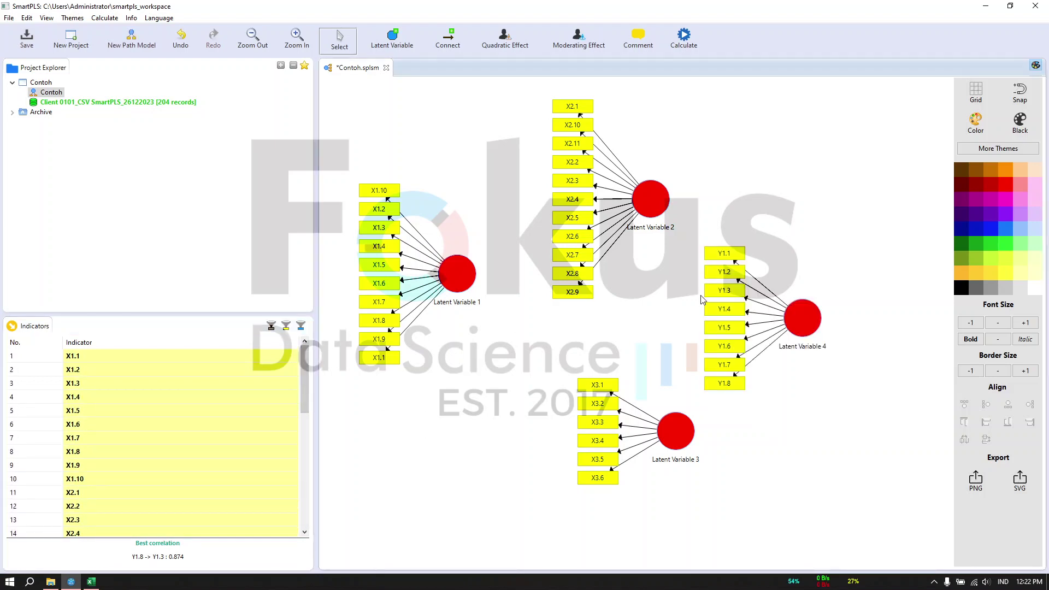
# Check the variable names in the Excel survey workbook, then rename the X1 latent variable in SmartPLS to X1 Social Media Marketing
pyautogui.click(681, 447)
pyautogui.click(92, 581)
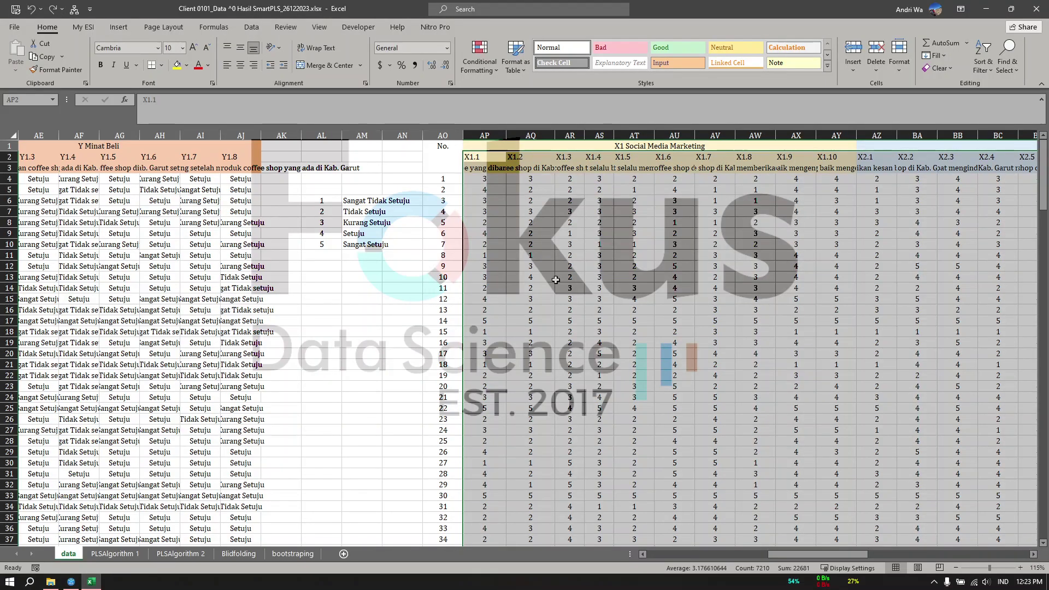
pyautogui.click(986, 9)
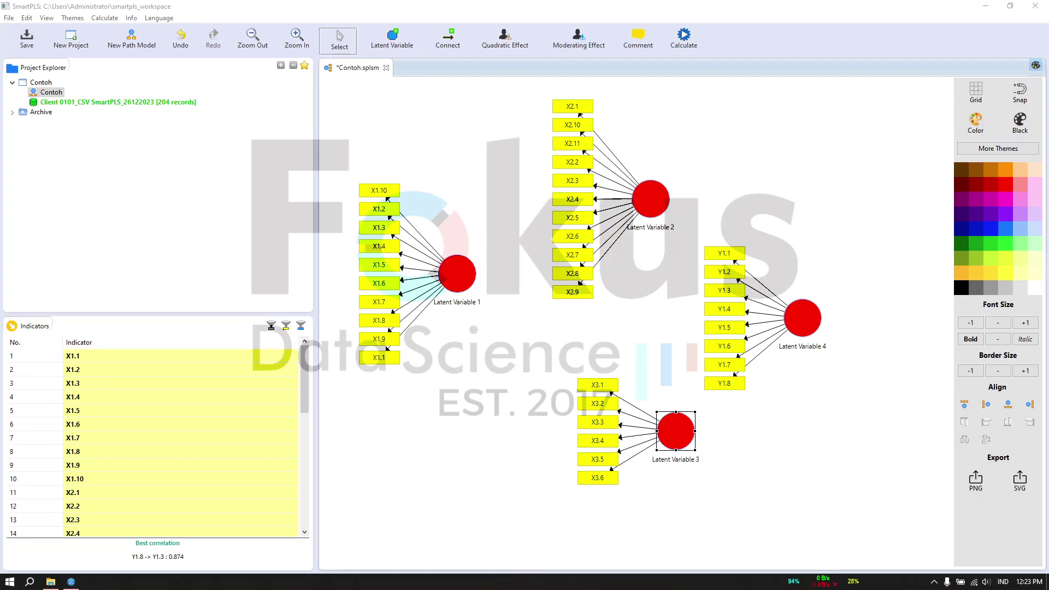
pyautogui.rightClick(460, 283)
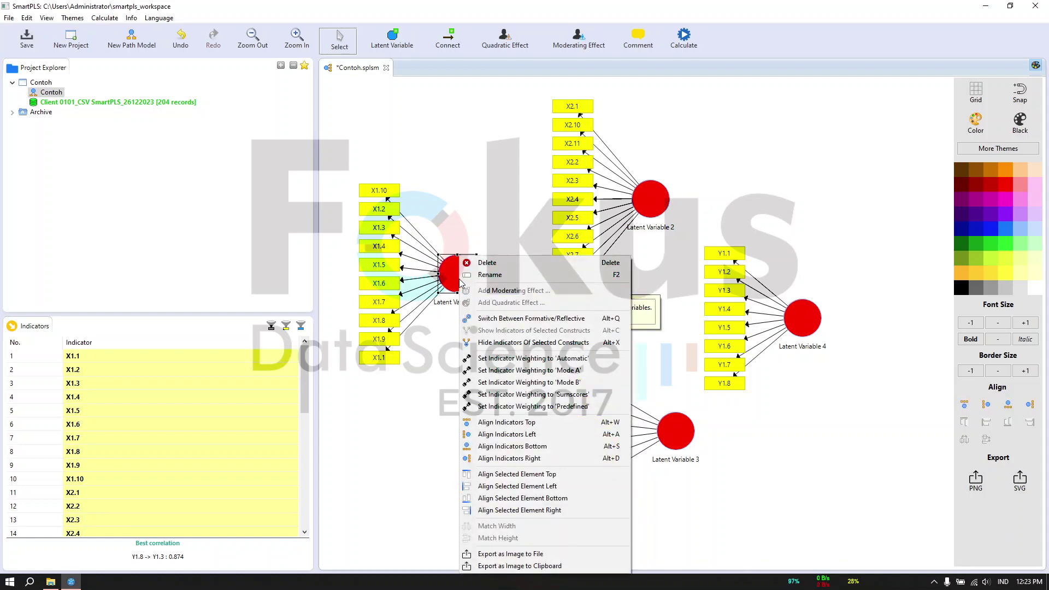
pyautogui.click(491, 275)
pyautogui.click(443, 241)
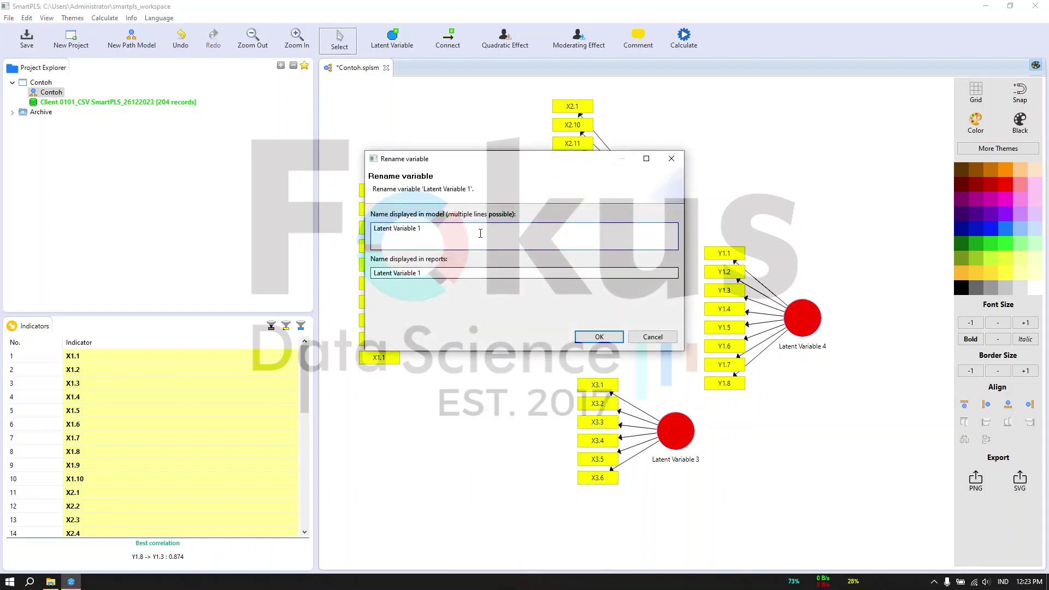
pyautogui.hotkey('ctrl', 'a')
pyautogui.write('X1 Social Media Marketing')
pyautogui.click(597, 339)
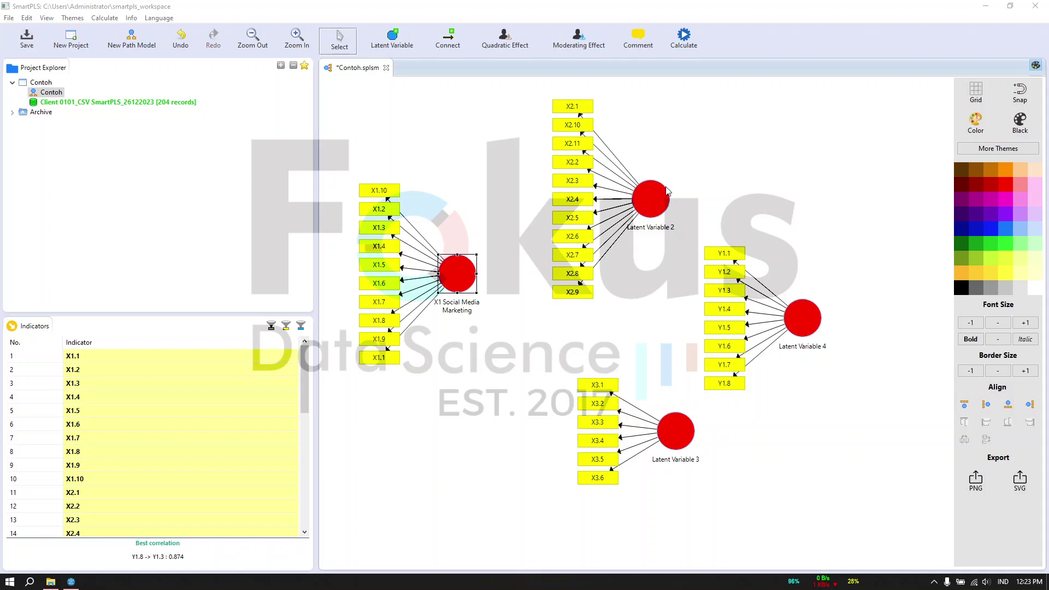
# Rename the latent variable with the X2 indicators to X2 Store Atmosphere and the one with the X3 indicators to X3 Brand Image
pyautogui.rightClick(656, 204)
pyautogui.click(683, 206)
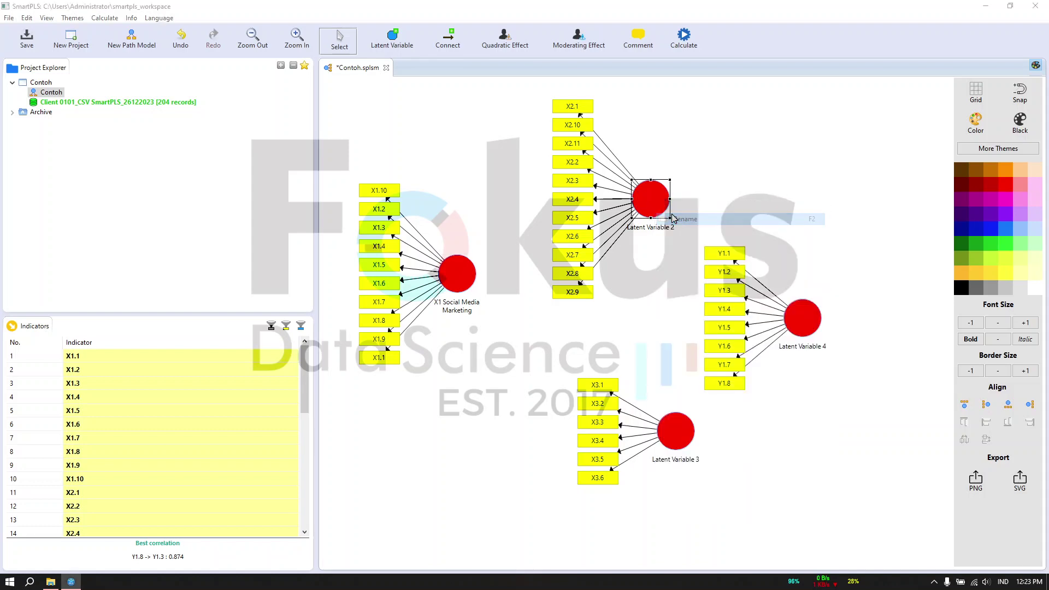
pyautogui.click(596, 337)
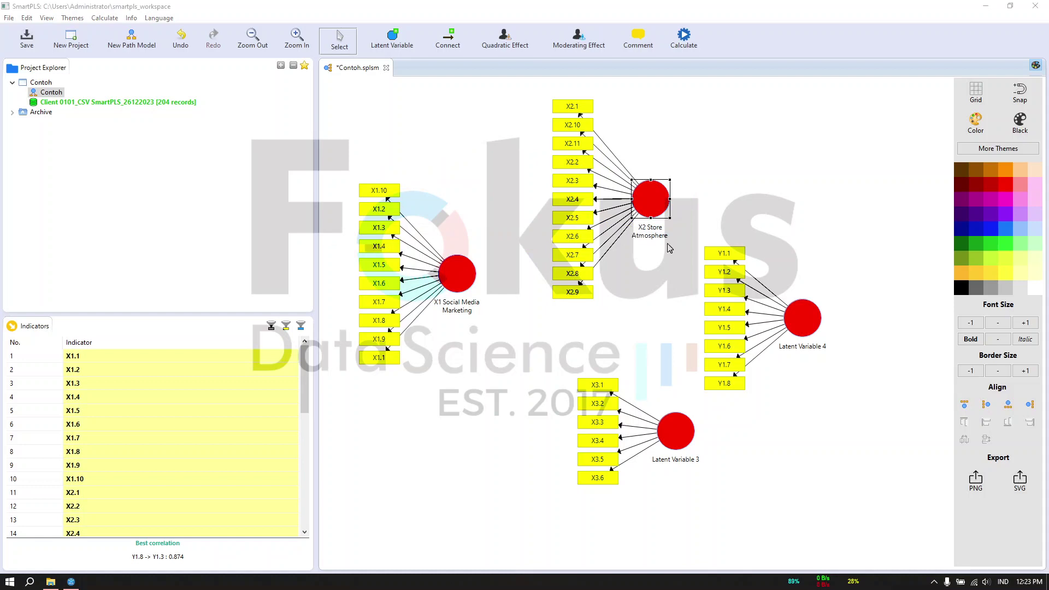
pyautogui.rightClick(678, 425)
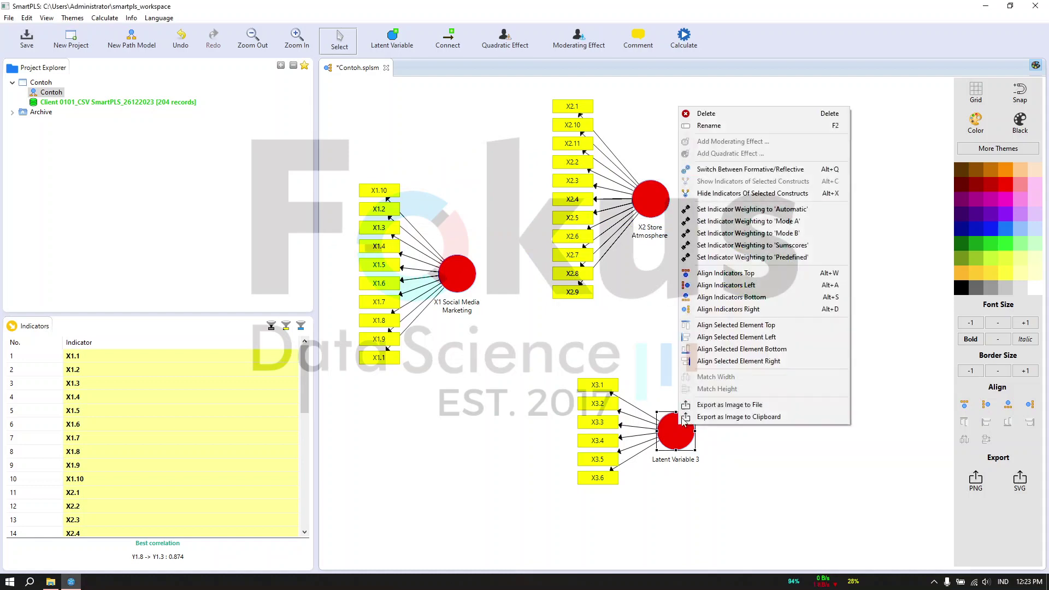
pyautogui.click(738, 129)
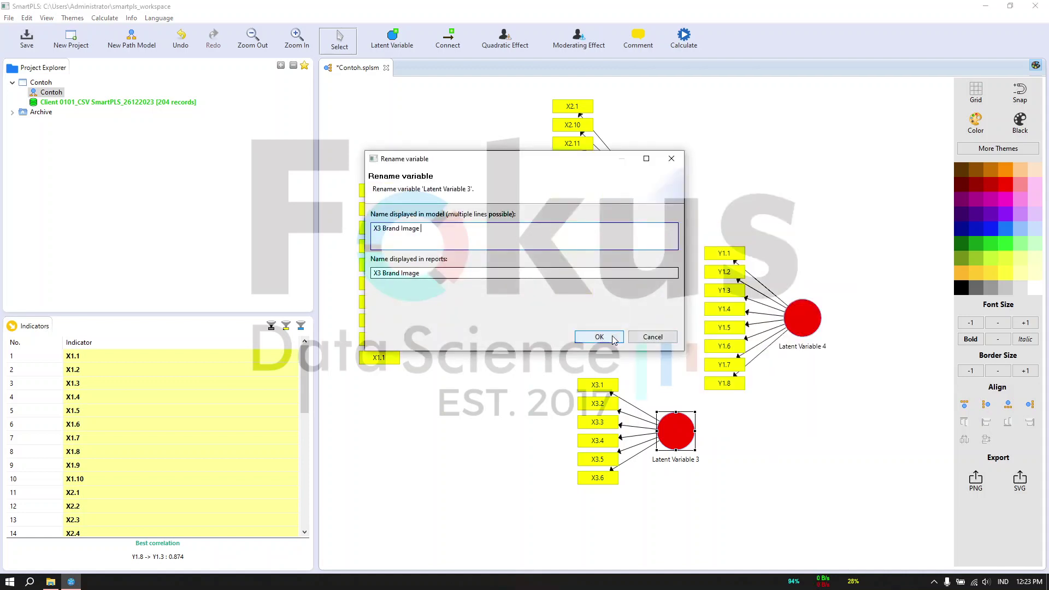
pyautogui.click(610, 336)
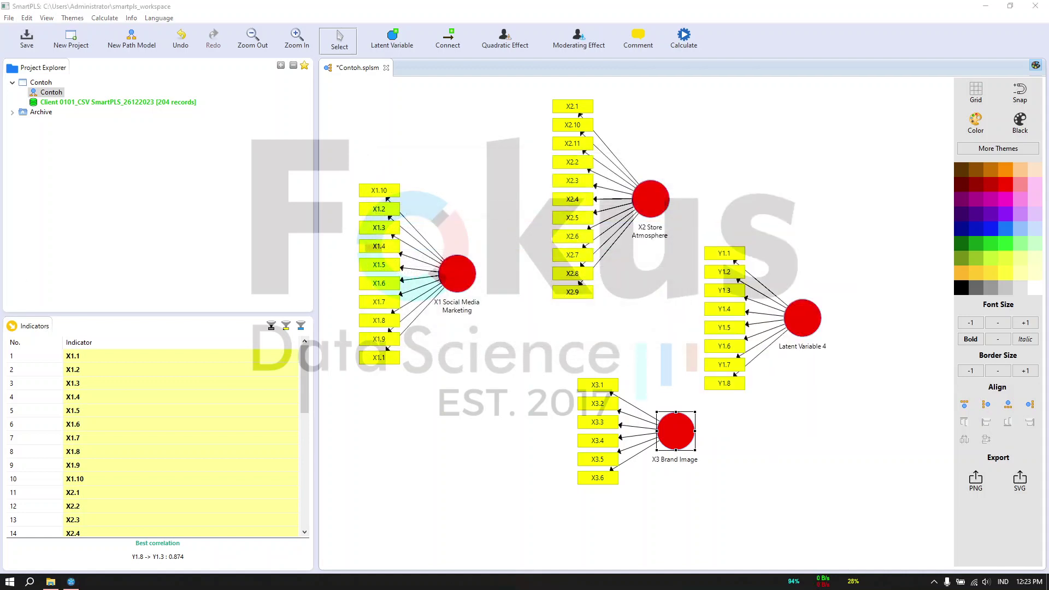
# Rename the latent variable with the Y1 indicators to Y Minat Beli and deselect it
pyautogui.rightClick(798, 319)
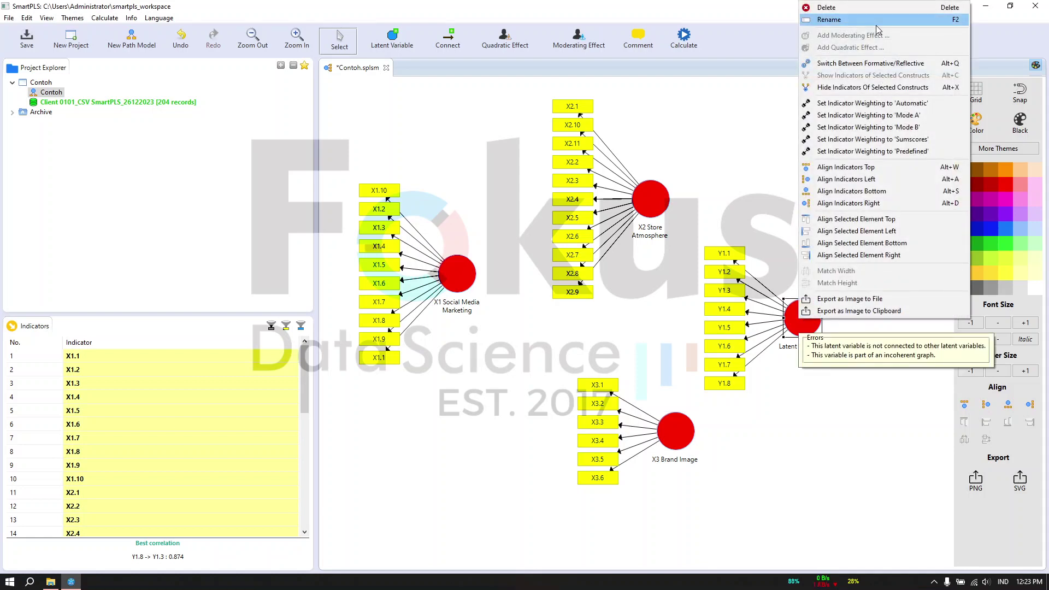
pyautogui.click(876, 22)
pyautogui.write('Y Minat Beli')
pyautogui.click(578, 334)
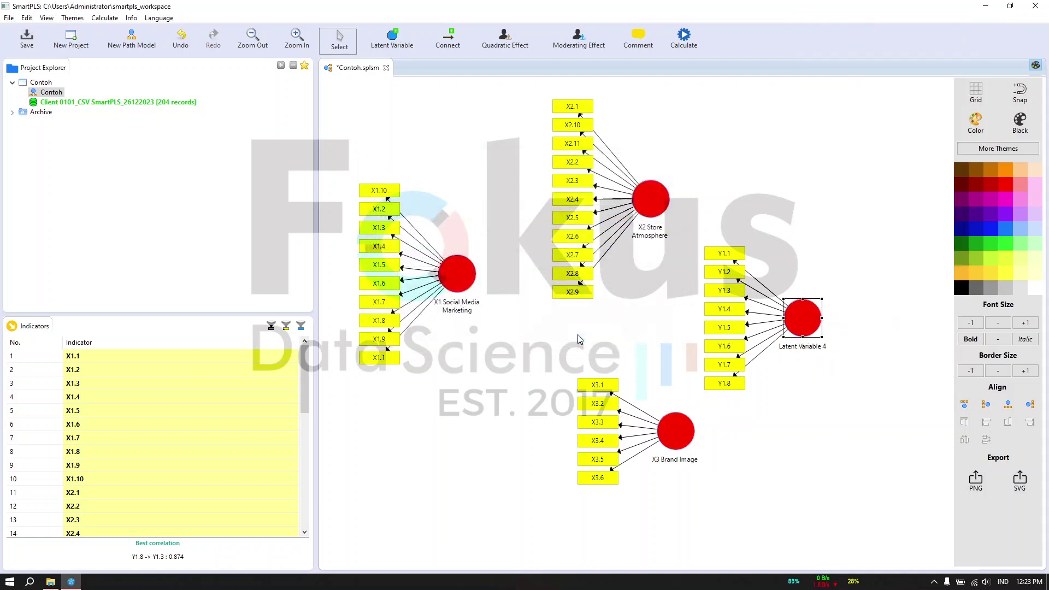
pyautogui.click(514, 368)
# Rearrange the constructs with X1 Social Media Marketing above, X2 Store Atmosphere at lower left and X3 Brand Image to its lower right
pyautogui.moveTo(448, 282); pyautogui.dragTo(483, 326)
pyautogui.moveTo(650, 439); pyautogui.dragTo(617, 444)
pyautogui.click(651, 195)
pyautogui.moveTo(650, 195); pyautogui.dragTo(640, 195)
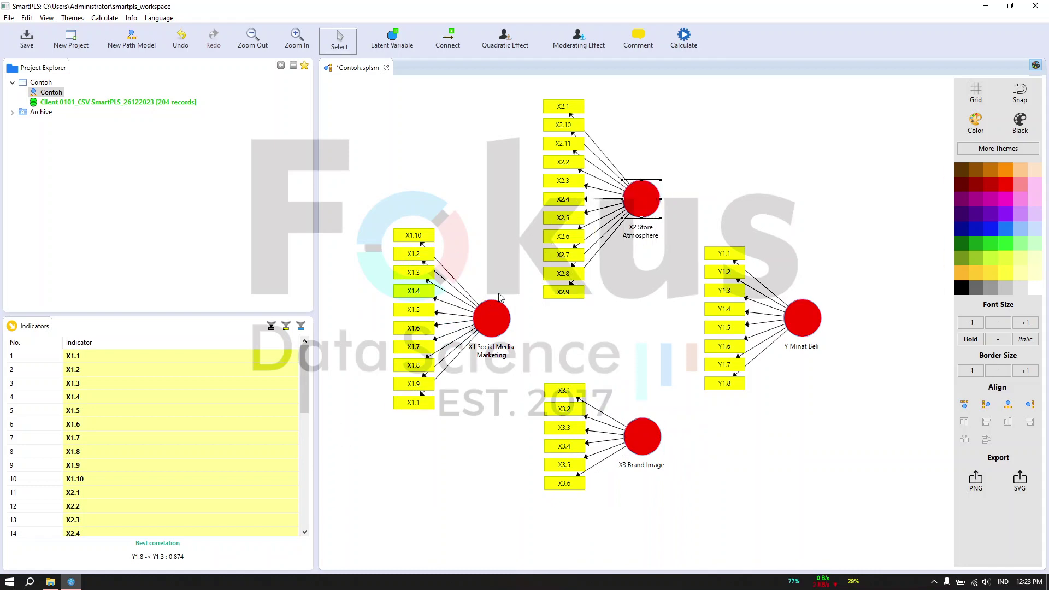
pyautogui.moveTo(636, 197); pyautogui.dragTo(497, 424)
pyautogui.moveTo(498, 311); pyautogui.dragTo(605, 289)
pyautogui.moveTo(486, 434); pyautogui.dragTo(493, 387)
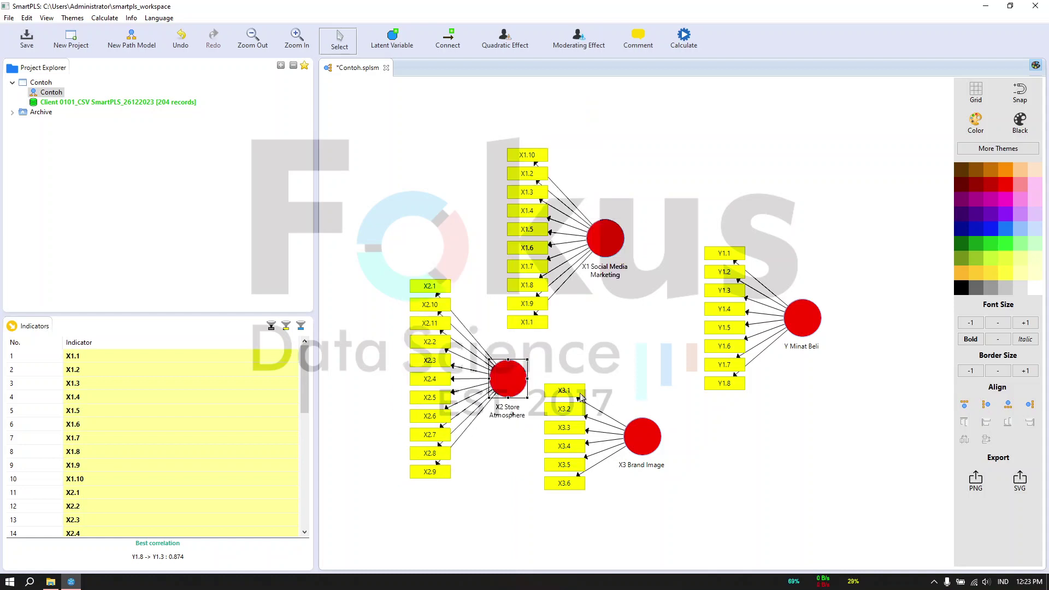
# Align the indicators of X1 Social Media Marketing in a row above the construct
pyautogui.click(608, 236)
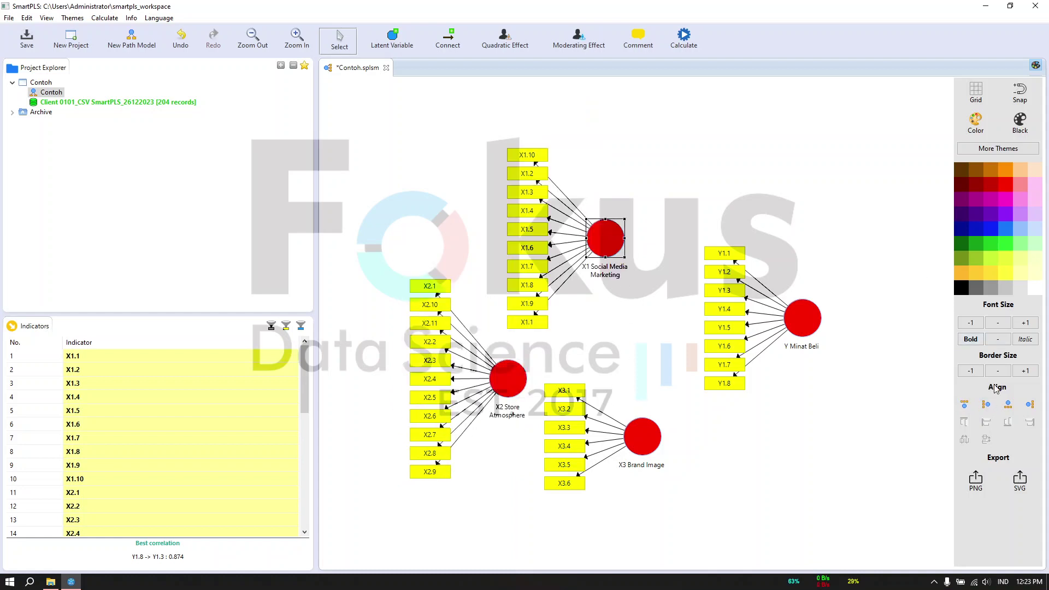
pyautogui.click(964, 406)
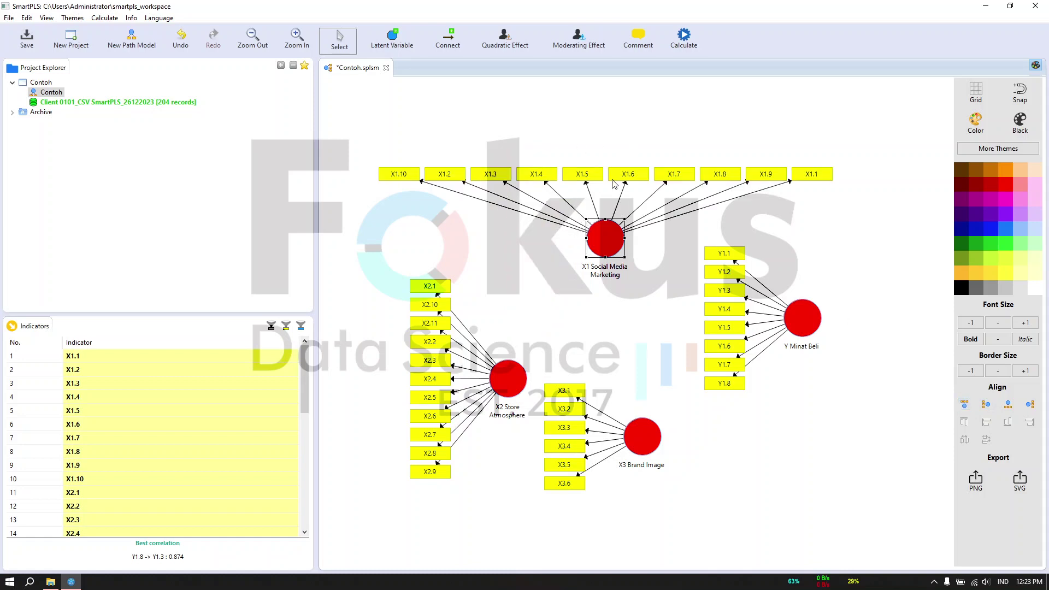
# Move X2 Store Atmosphere up and to the left, and align the X3 Brand Image indicators in a row below their construct
pyautogui.moveTo(507, 374); pyautogui.dragTo(481, 324)
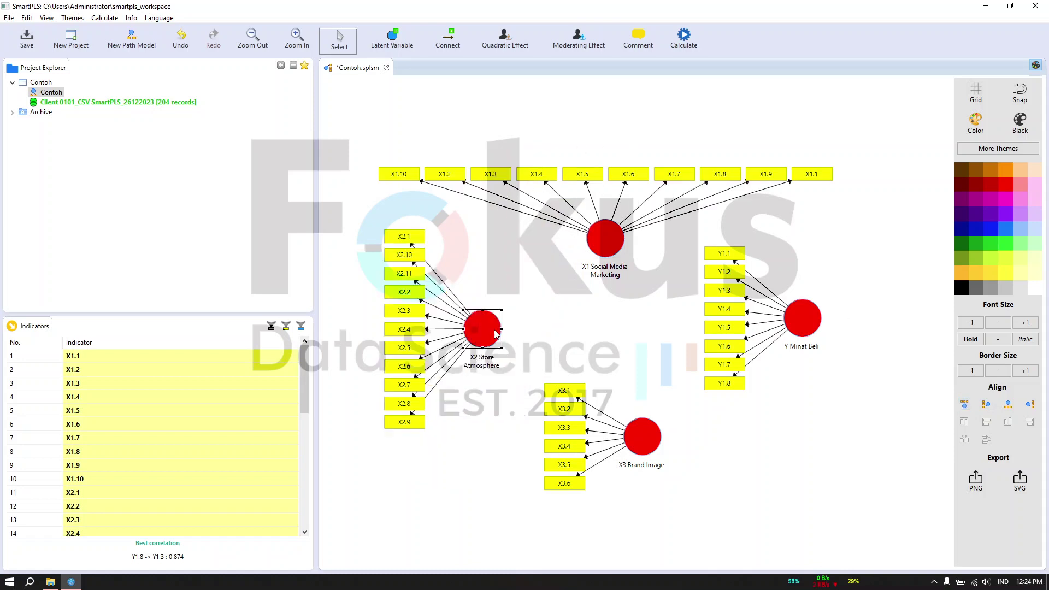
pyautogui.click(644, 450)
pyautogui.click(1007, 405)
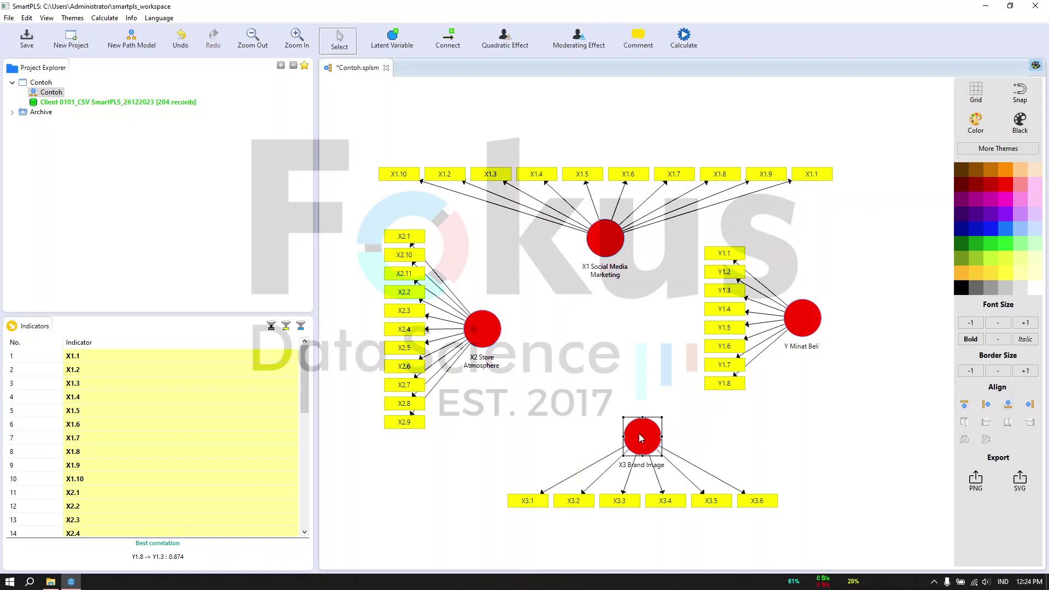
# Move X3 Brand Image and Y Minat Beli inward, and align the Y indicators in a column to the right of their construct
pyautogui.moveTo(638, 437); pyautogui.dragTo(601, 430)
pyautogui.moveTo(805, 326); pyautogui.dragTo(732, 348)
pyautogui.click(1030, 404)
pyautogui.moveTo(604, 425); pyautogui.dragTo(609, 425)
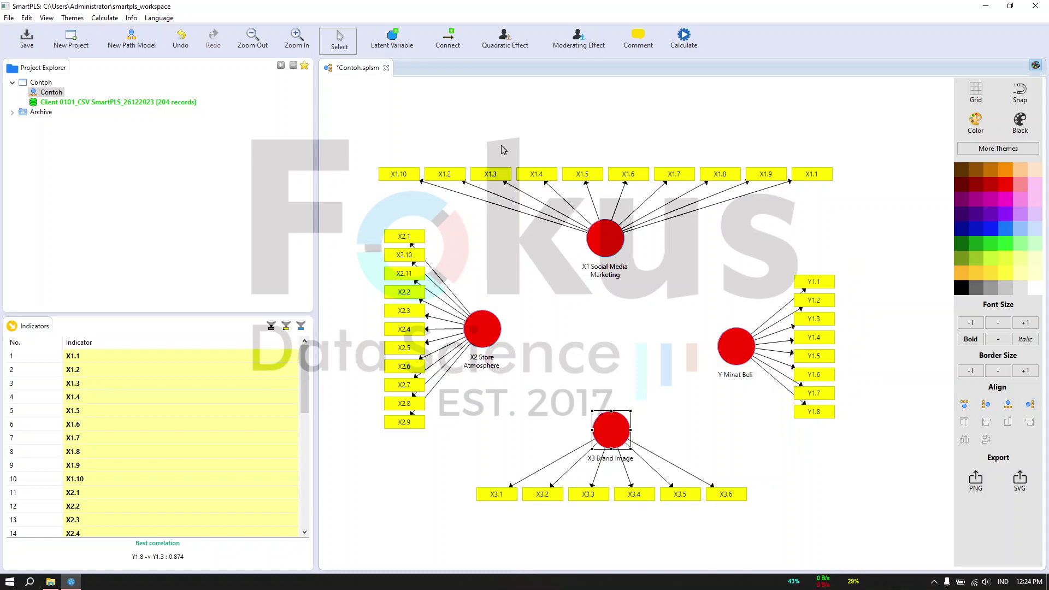
# Draw paths from X1 Social Media Marketing, X2 Store Atmosphere and X3 Brand Image to Y Minat Beli
pyautogui.click(447, 43)
pyautogui.click(615, 245)
pyautogui.click(750, 355)
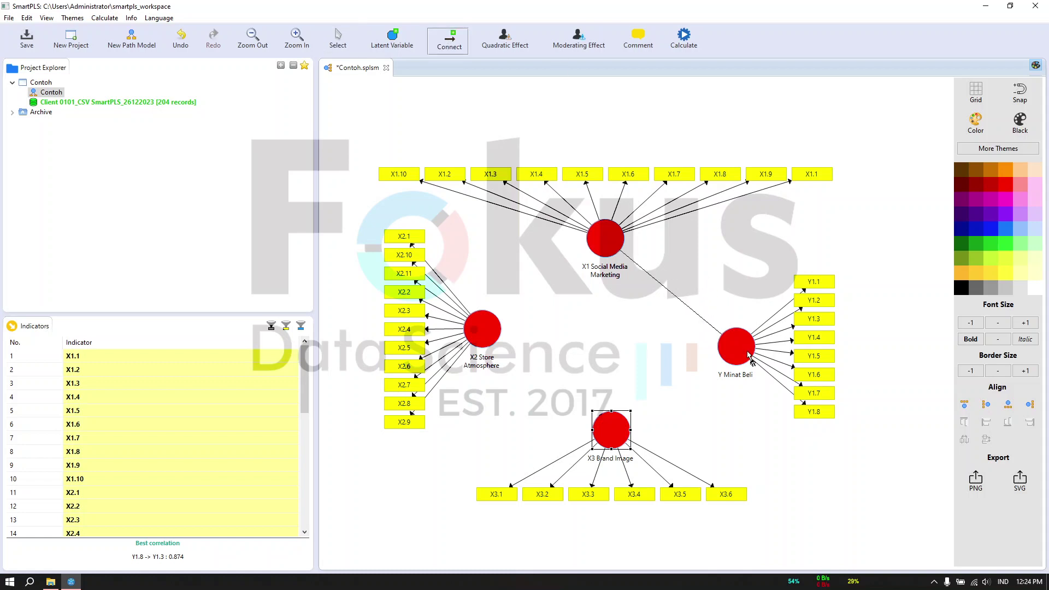
pyautogui.click(485, 339)
pyautogui.click(726, 355)
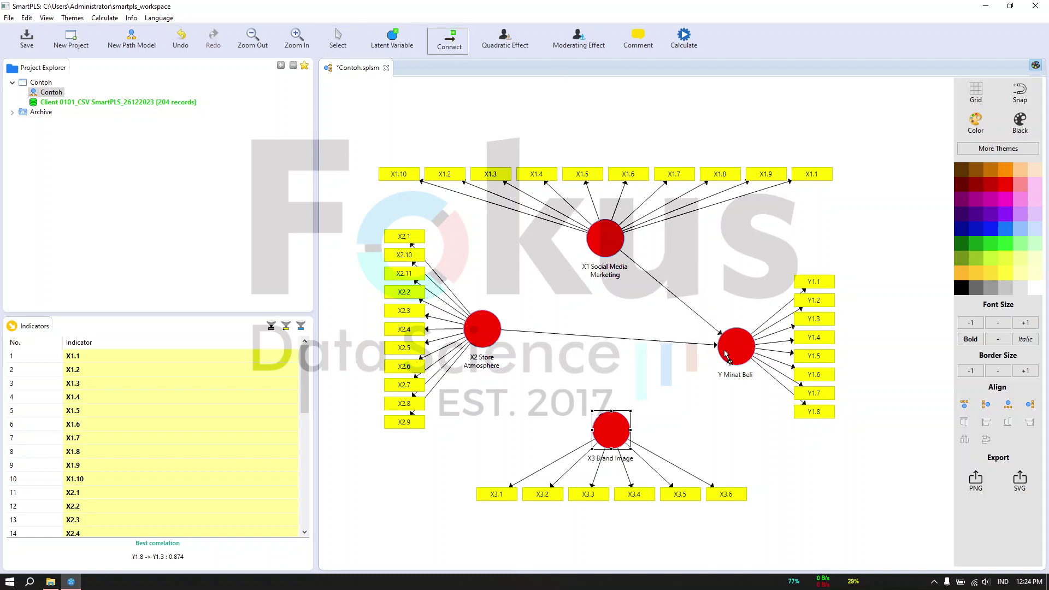
pyautogui.click(619, 430)
pyautogui.click(744, 365)
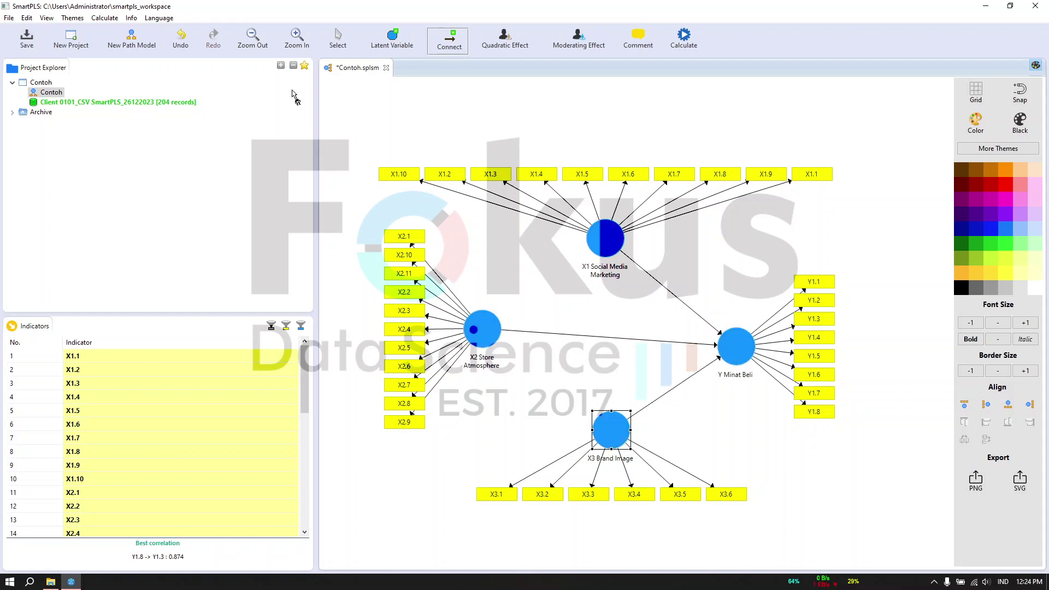
pyautogui.click(351, 41)
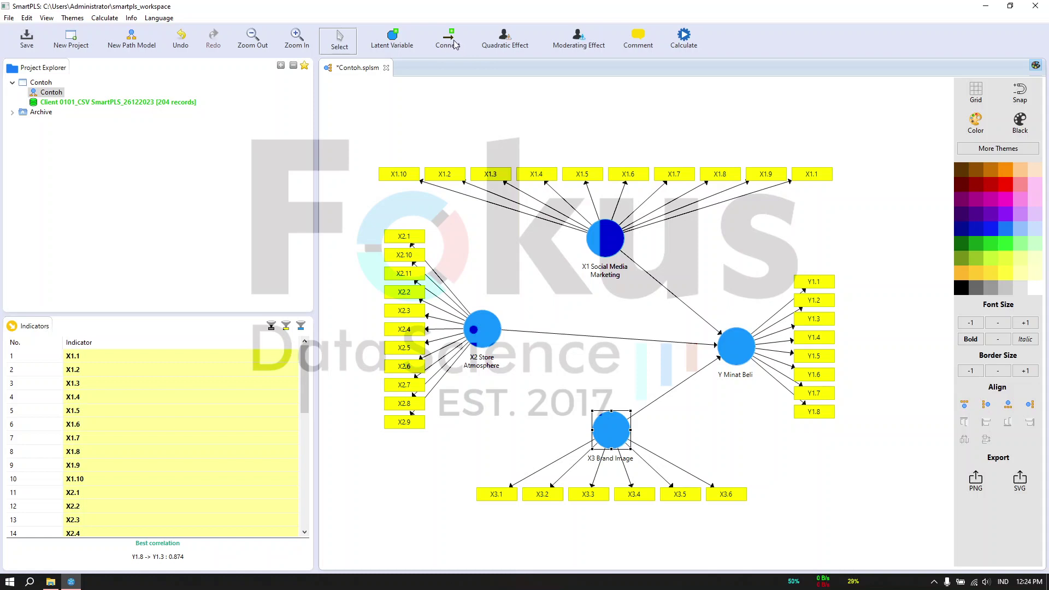
# Delete the three paths leading from the X1, X2 and X3 constructs to Y Minat Beli
pyautogui.click(678, 299)
pyautogui.click(685, 351)
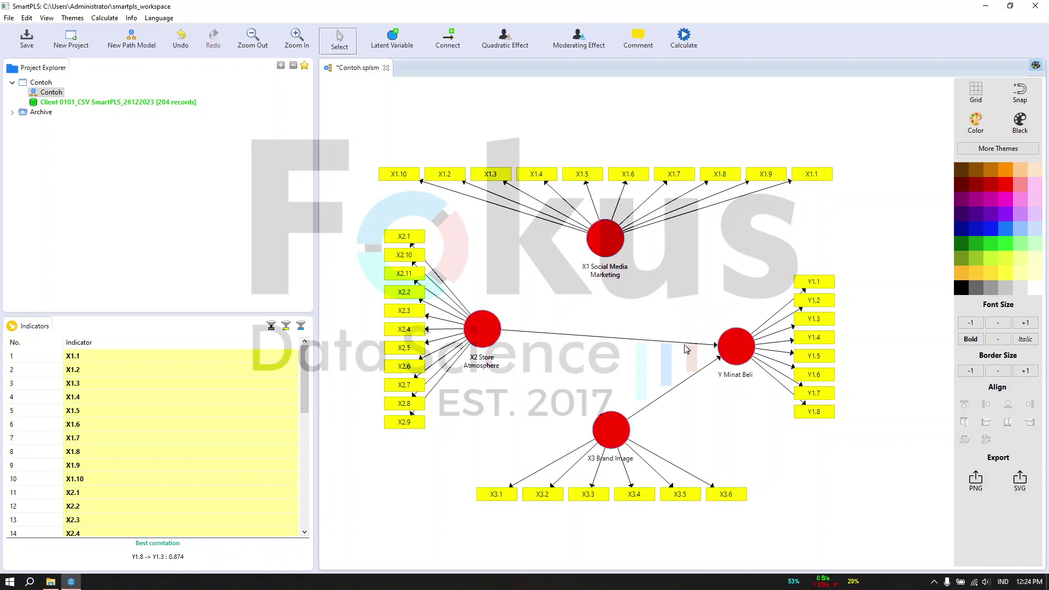
pyautogui.click(689, 347)
pyautogui.press('Delete')
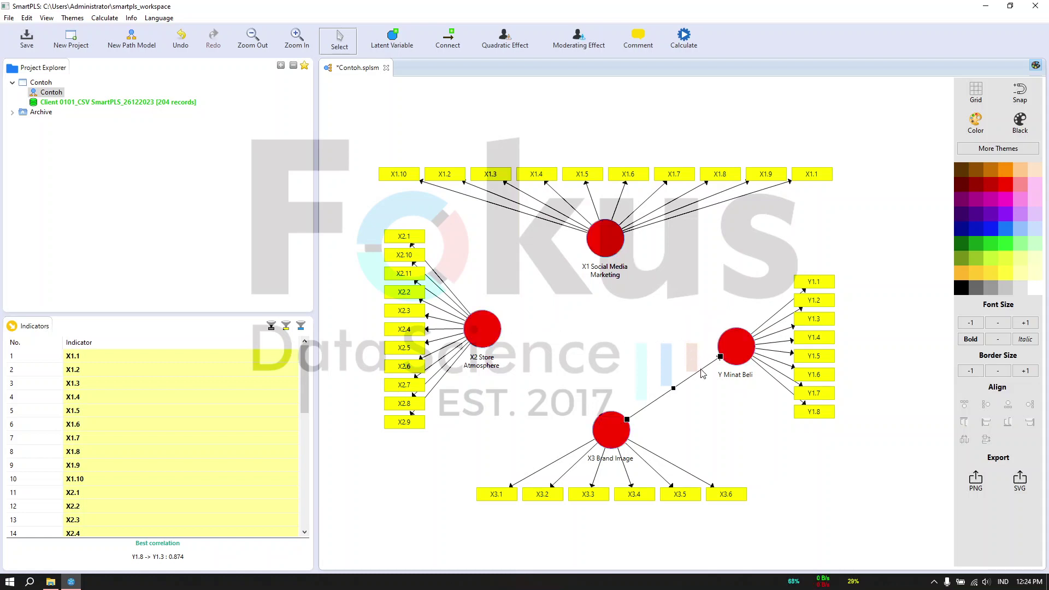
pyautogui.press('Delete')
# Connect X1 Social Media Marketing, X2 Store Atmosphere and X3 Brand Image to Y Minat Beli again, then leave connection mode
pyautogui.click(449, 40)
pyautogui.click(615, 257)
pyautogui.click(727, 350)
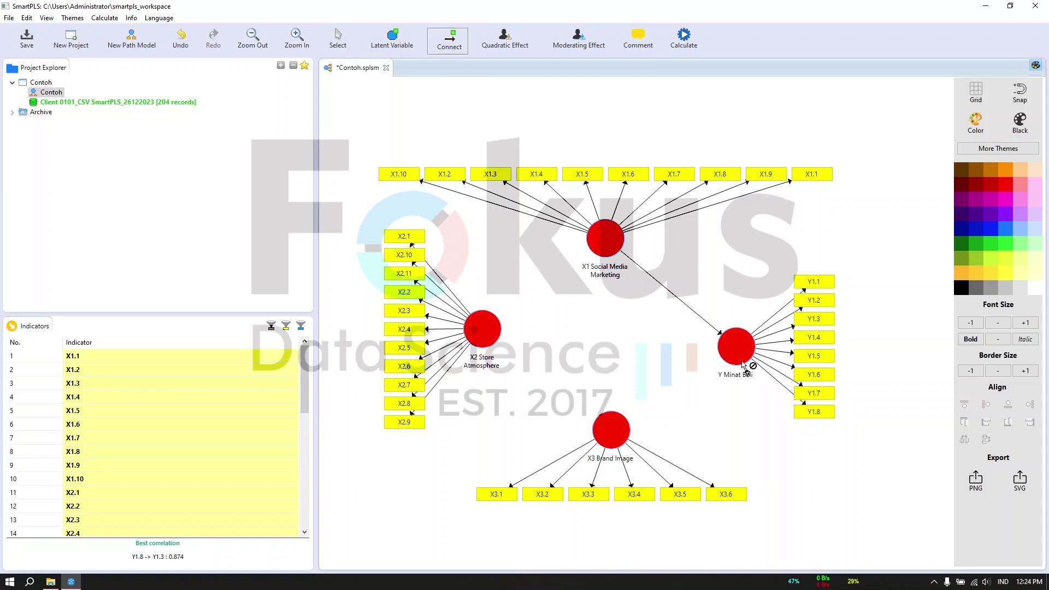
pyautogui.click(488, 340)
pyautogui.click(731, 350)
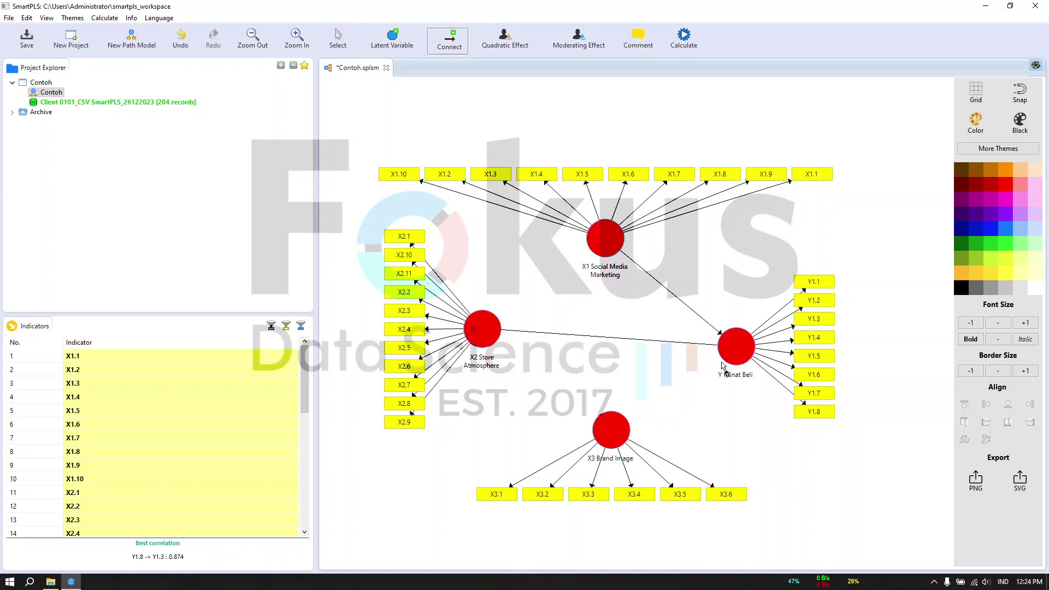
pyautogui.click(616, 434)
pyautogui.click(731, 350)
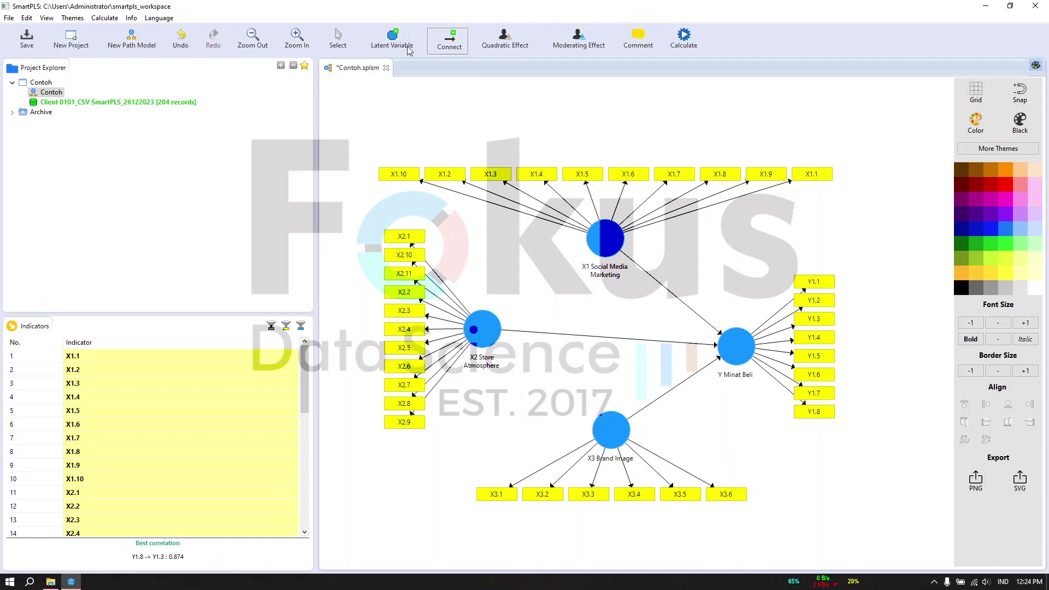
pyautogui.click(339, 42)
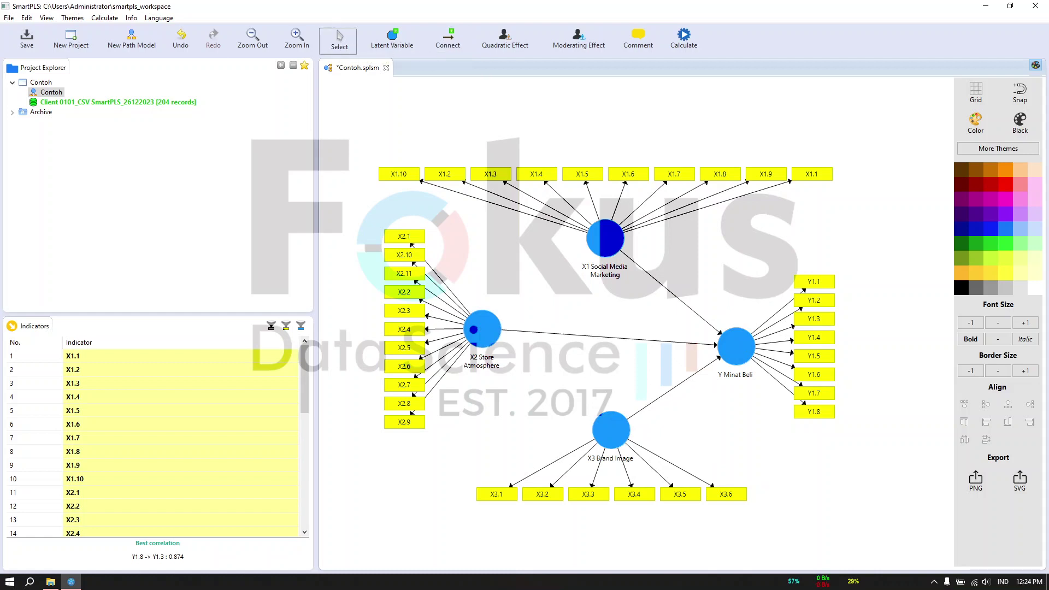
# Save the model and shift X2 Store Atmosphere and Y Minat Beli so that they lie almost level with each other
pyautogui.click(27, 36)
pyautogui.moveTo(495, 326); pyautogui.dragTo(500, 344)
pyautogui.click(740, 347)
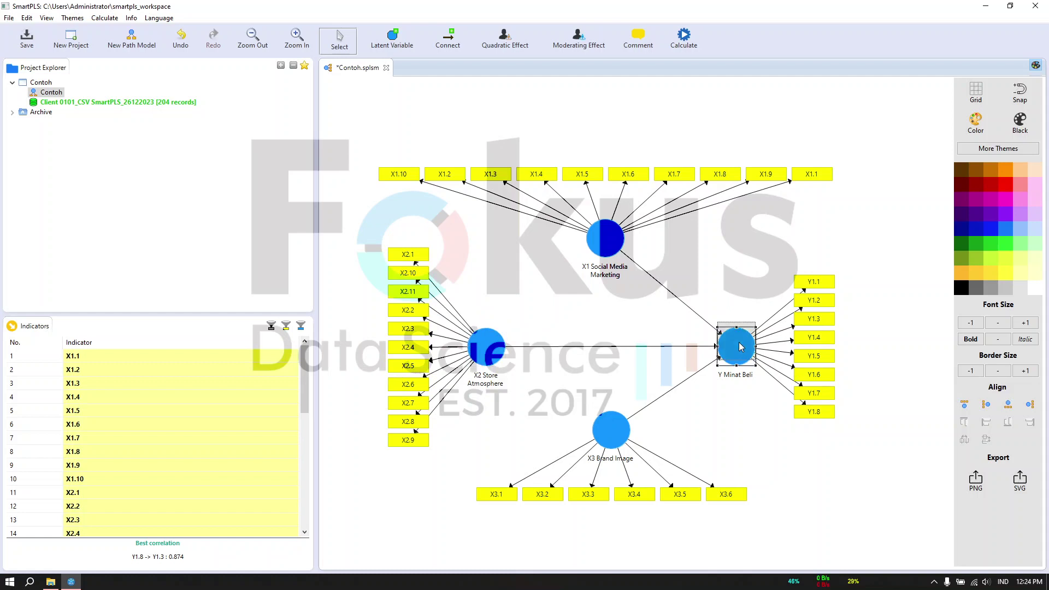
pyautogui.moveTo(741, 347); pyautogui.dragTo(742, 345)
pyautogui.click(474, 346)
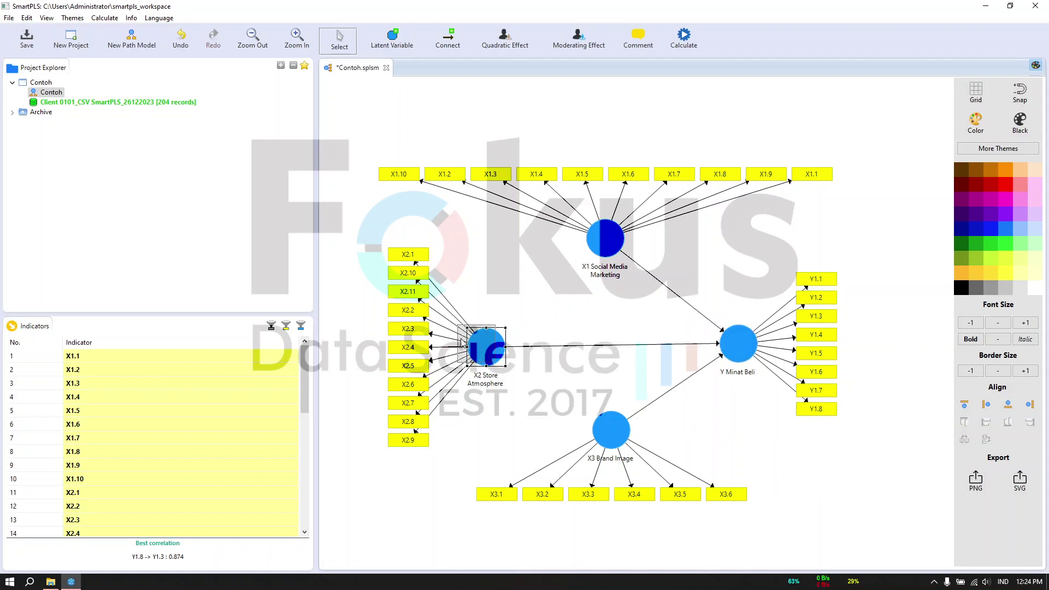
pyautogui.moveTo(462, 343); pyautogui.dragTo(452, 340)
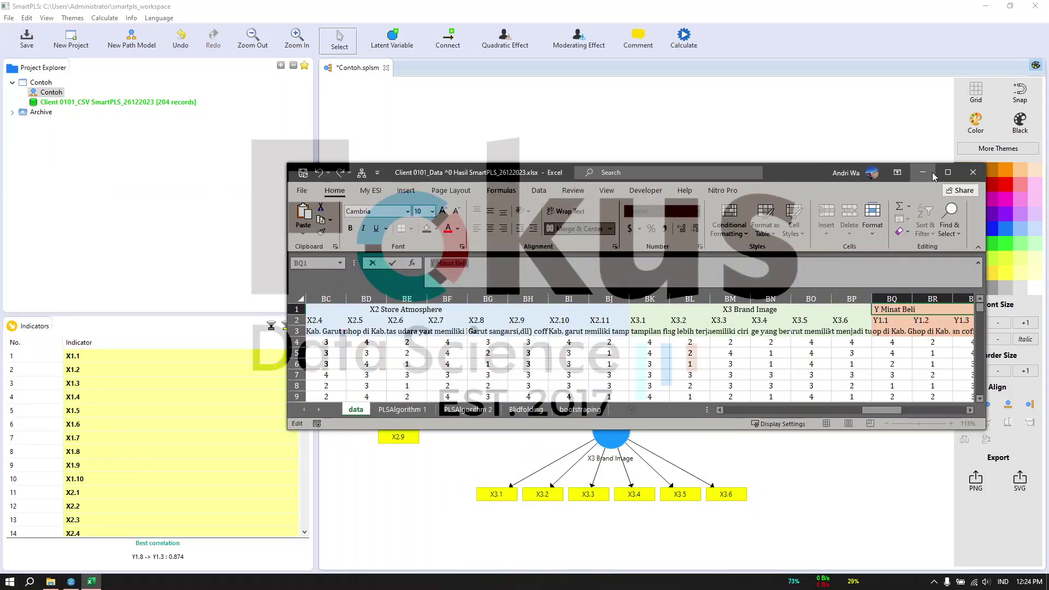
# Switch to the SmartPLS results workbook in Excel, maximize it and show the top of the PLSAlgorithm 1 sheet
pyautogui.moveTo(932, 172); pyautogui.dragTo(710, 2)
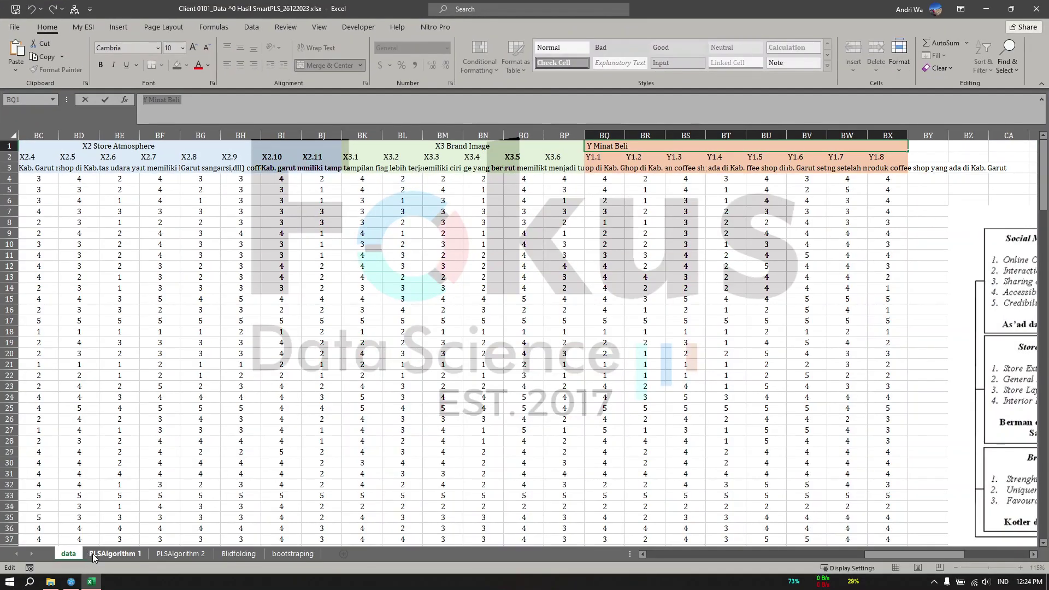
pyautogui.click(108, 555)
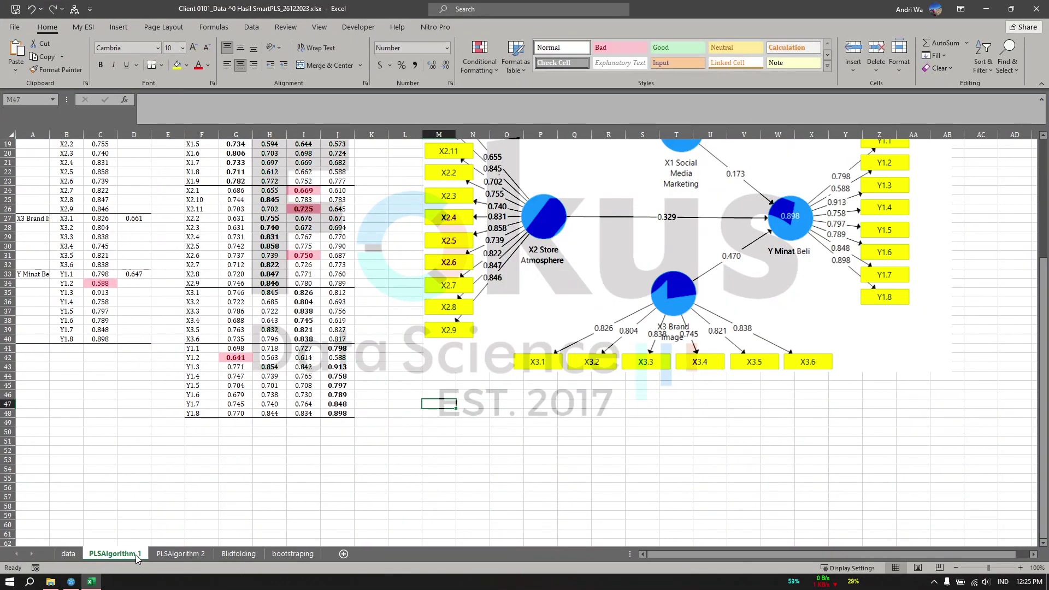
pyautogui.scroll(6, 234, 481)
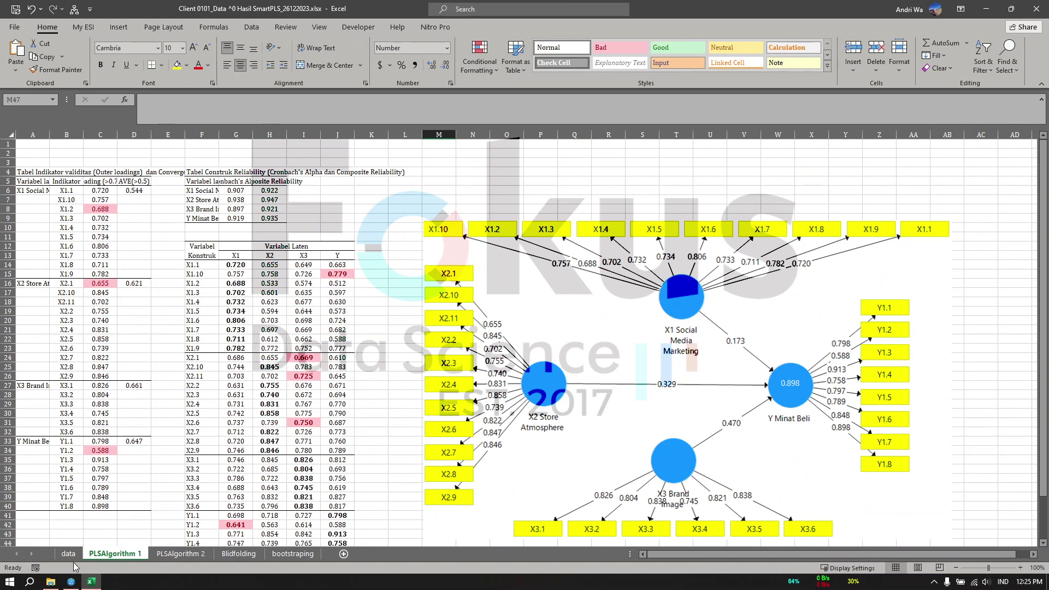
# Examine the highlighted outer loadings of X1.2, X2.1 and Y1.2 against the >0.70 loading criterion
pyautogui.click(278, 386)
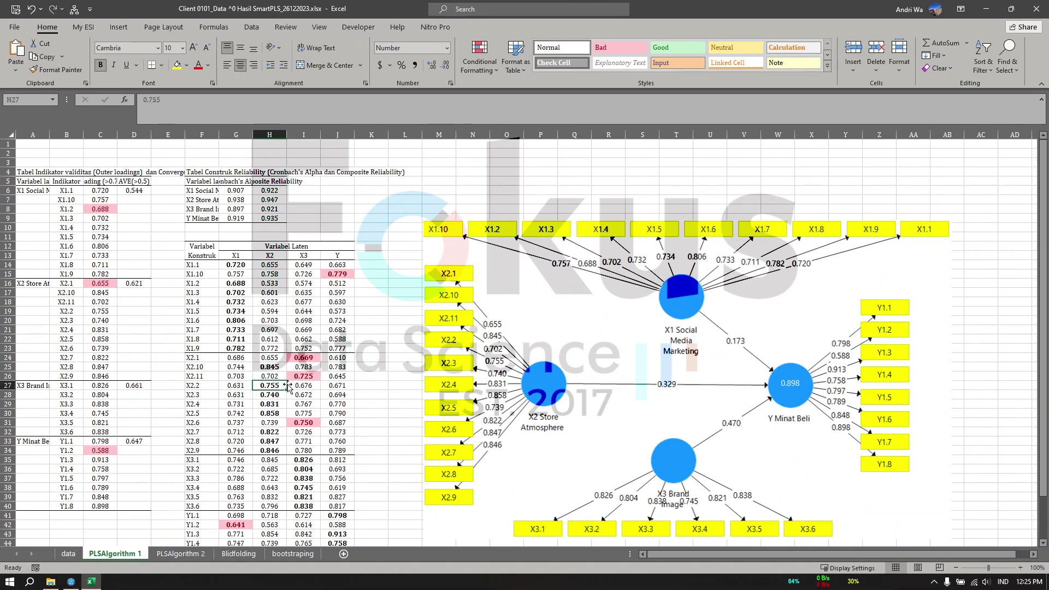
pyautogui.click(88, 210)
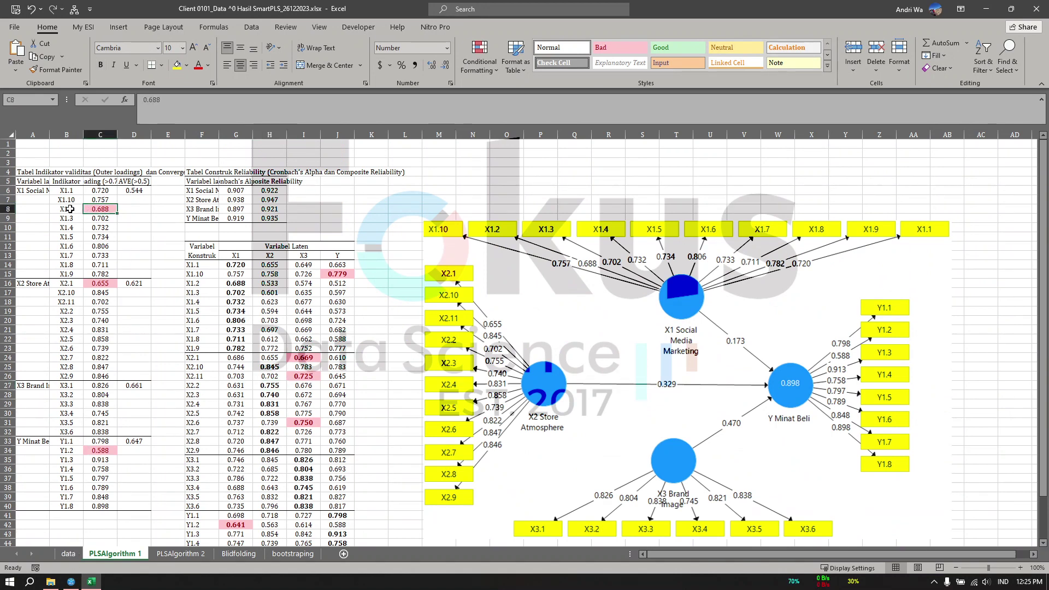
pyautogui.click(93, 182)
pyautogui.click(100, 206)
pyautogui.click(102, 183)
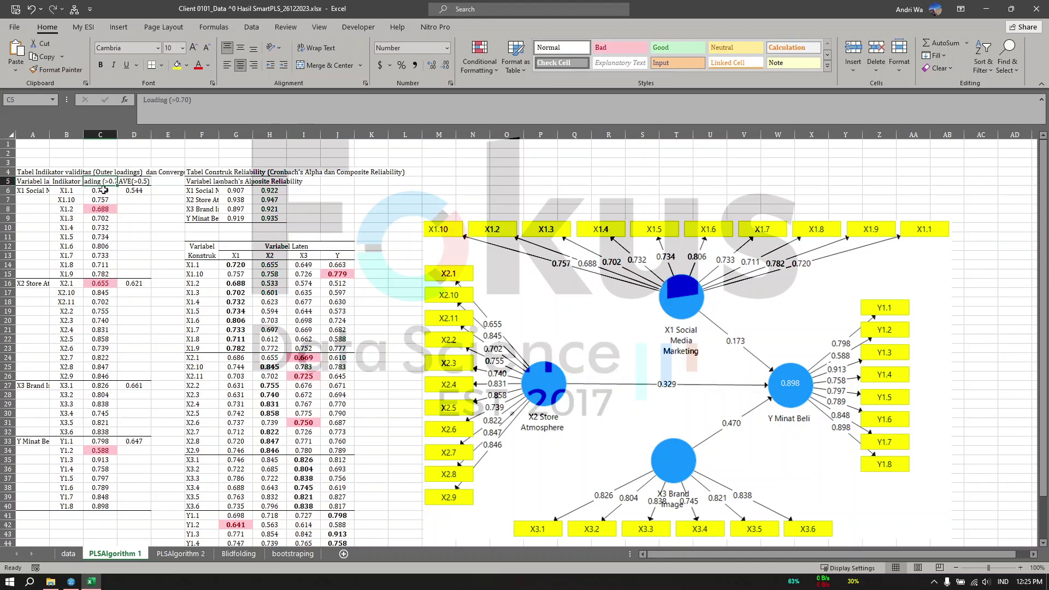
pyautogui.click(96, 211)
pyautogui.click(92, 182)
pyautogui.click(95, 283)
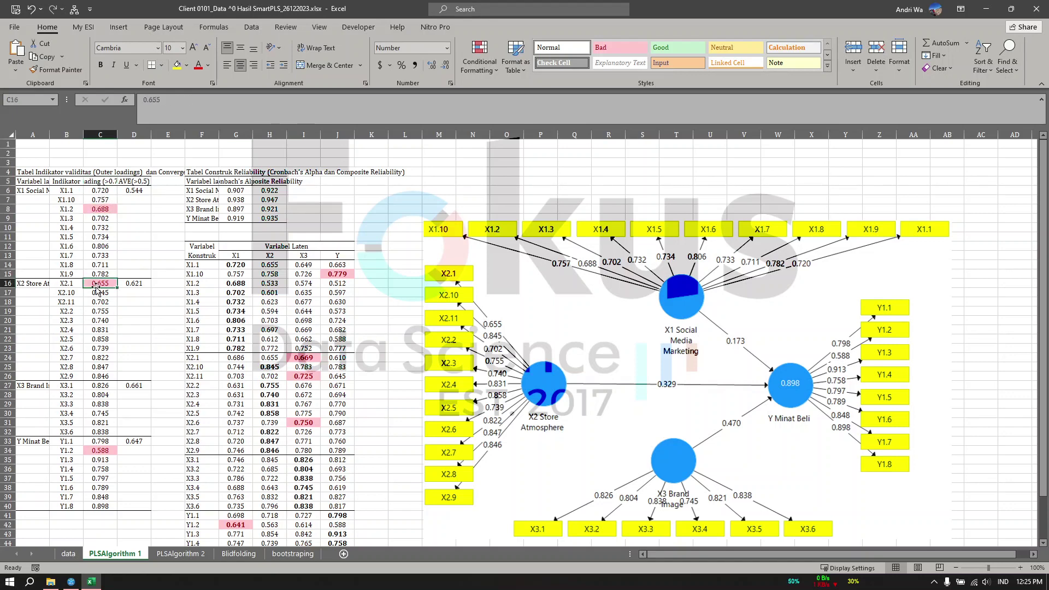
pyautogui.click(100, 451)
pyautogui.click(100, 325)
pyautogui.click(100, 284)
pyautogui.click(103, 209)
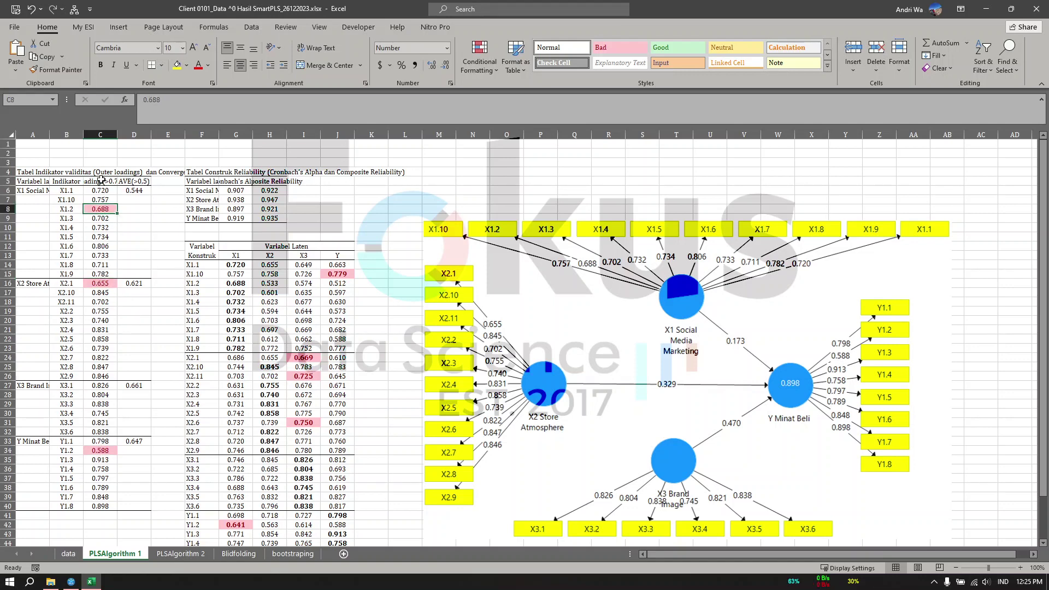
pyautogui.click(9, 209)
pyautogui.keyDown('ctrl'); pyautogui.click(8, 283); pyautogui.keyUp('ctrl')
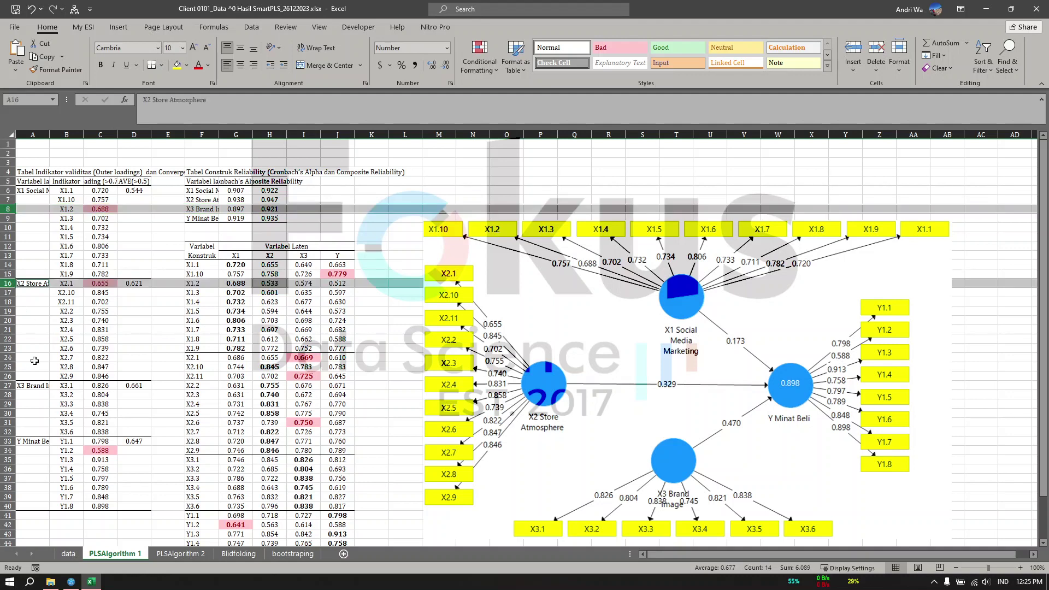
pyautogui.click(99, 448)
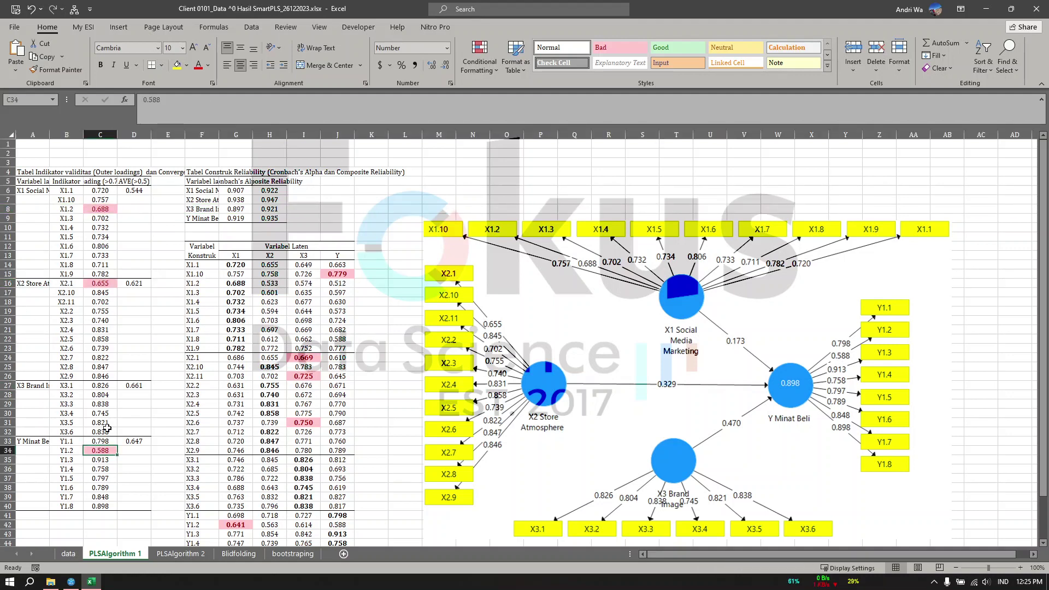
# Examine the construct reliability table and the highlighted cross-loading of X1.10 on Y in the latent variable table
pyautogui.click(221, 213)
pyautogui.click(337, 218)
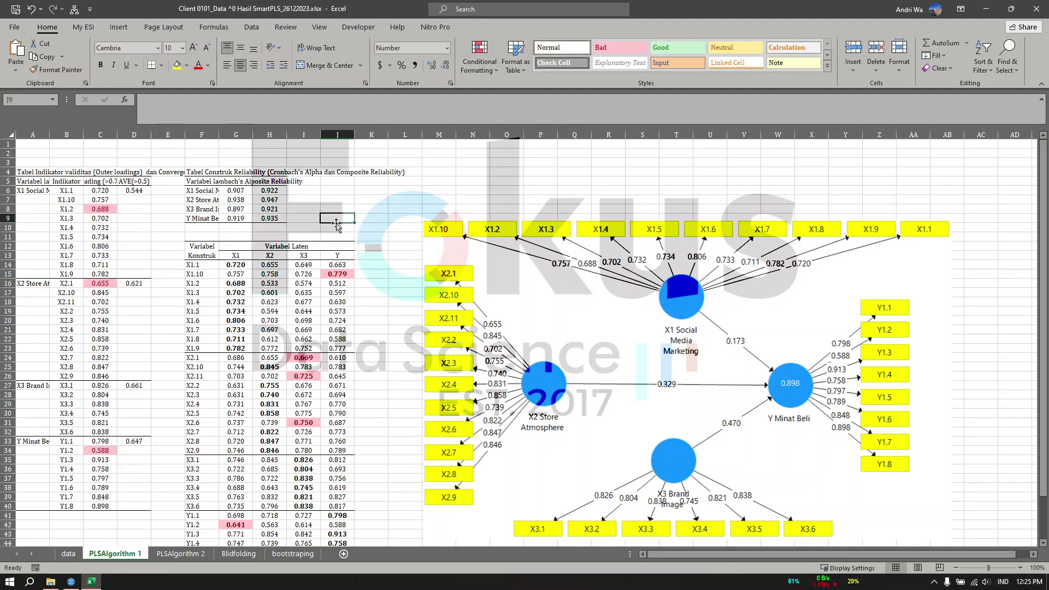
pyautogui.scroll(-2, 338, 222)
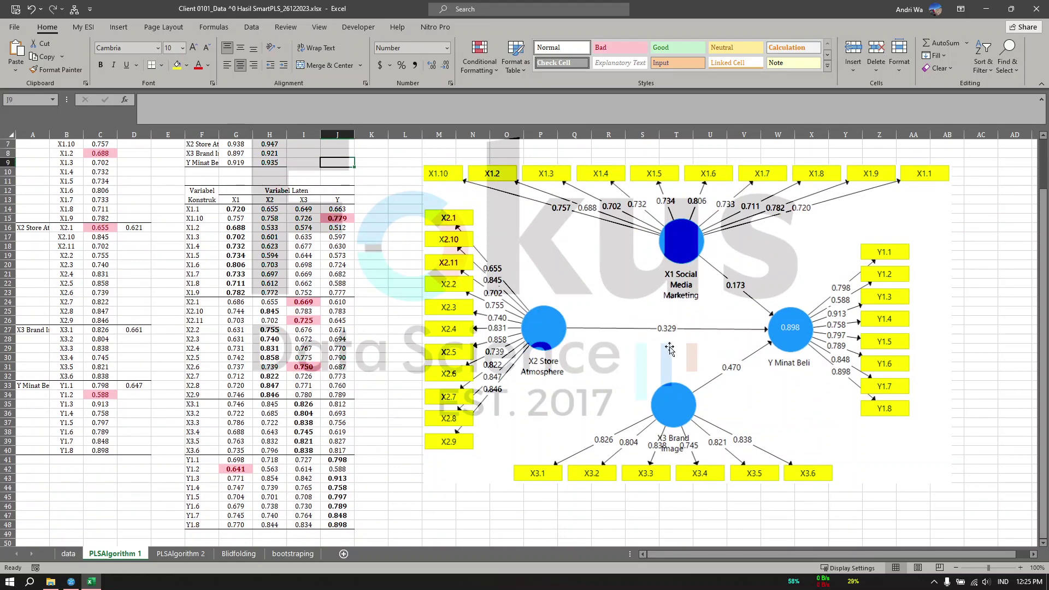
pyautogui.scroll(2, 370, 359)
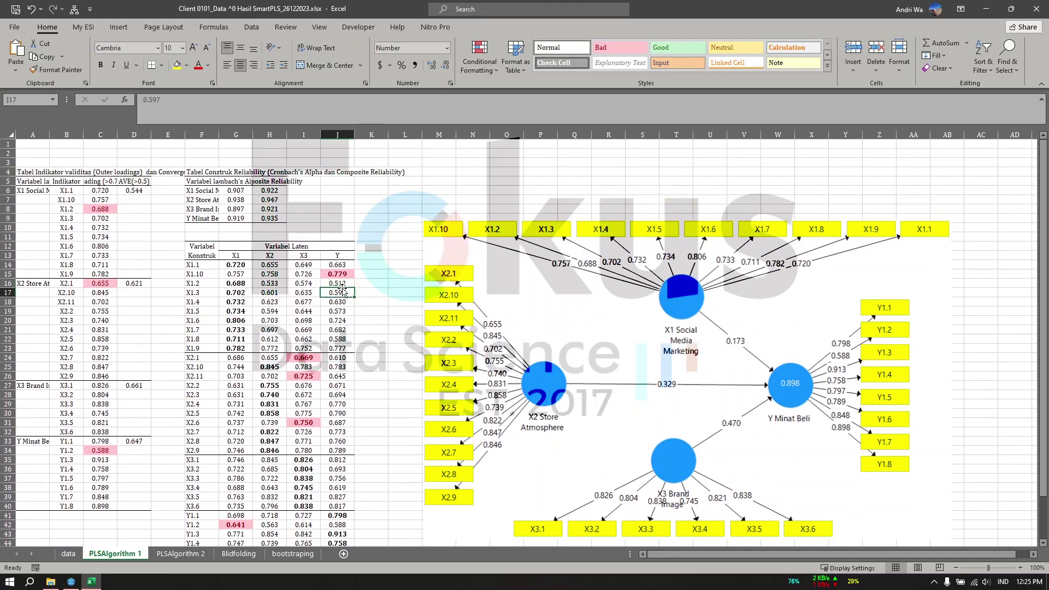
pyautogui.click(195, 274)
pyautogui.moveTo(206, 245); pyautogui.dragTo(337, 295)
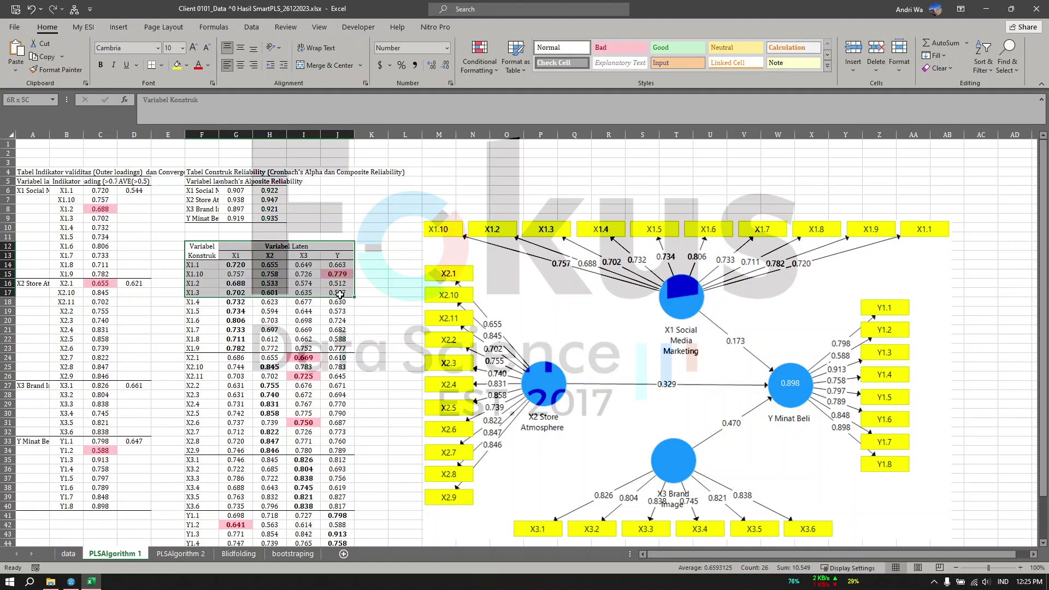
pyautogui.click(337, 274)
pyautogui.click(210, 255)
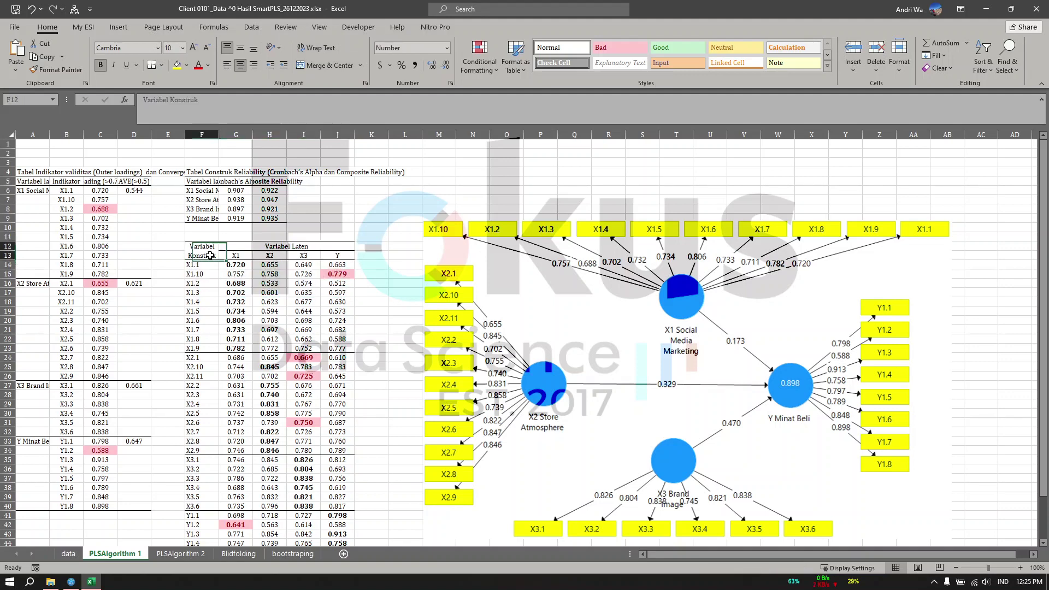
pyautogui.click(336, 276)
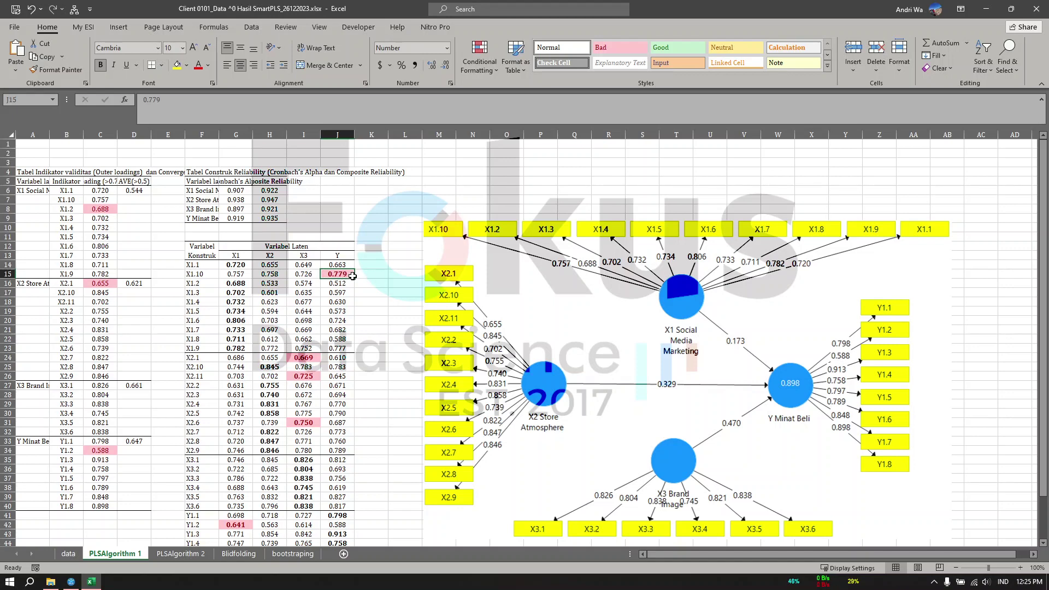
# Examine the highlighted cross-loadings of X2.1, X2.11 and X2.6 on X3 and of Y1.2 on X1
pyautogui.click(304, 357)
pyautogui.click(304, 376)
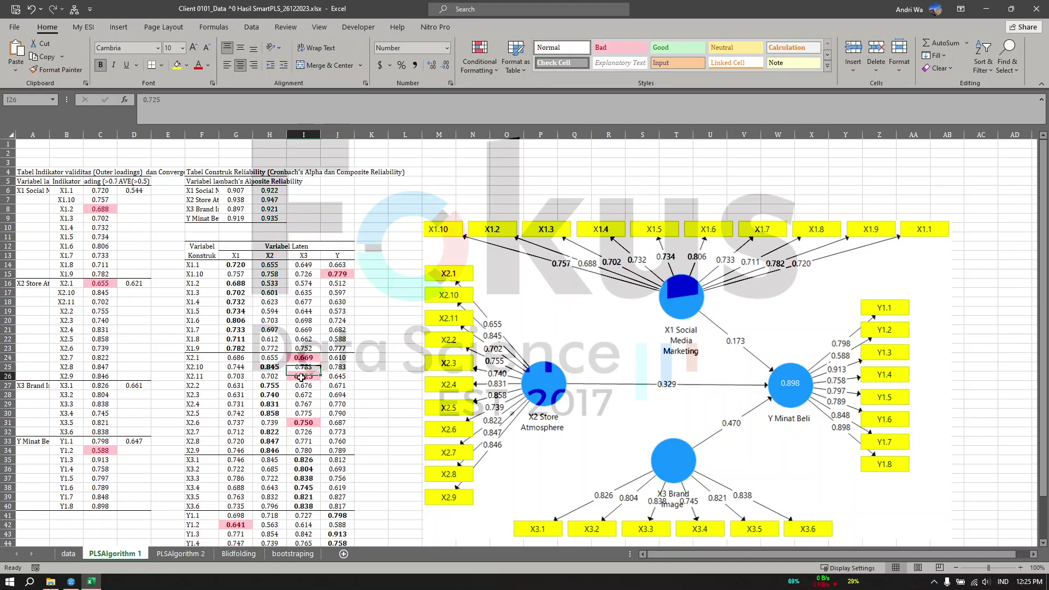
pyautogui.scroll(-1, 311, 425)
pyautogui.scroll(-4, 309, 424)
pyautogui.scroll(4, 309, 425)
pyautogui.click(301, 360)
pyautogui.scroll(-4, 300, 419)
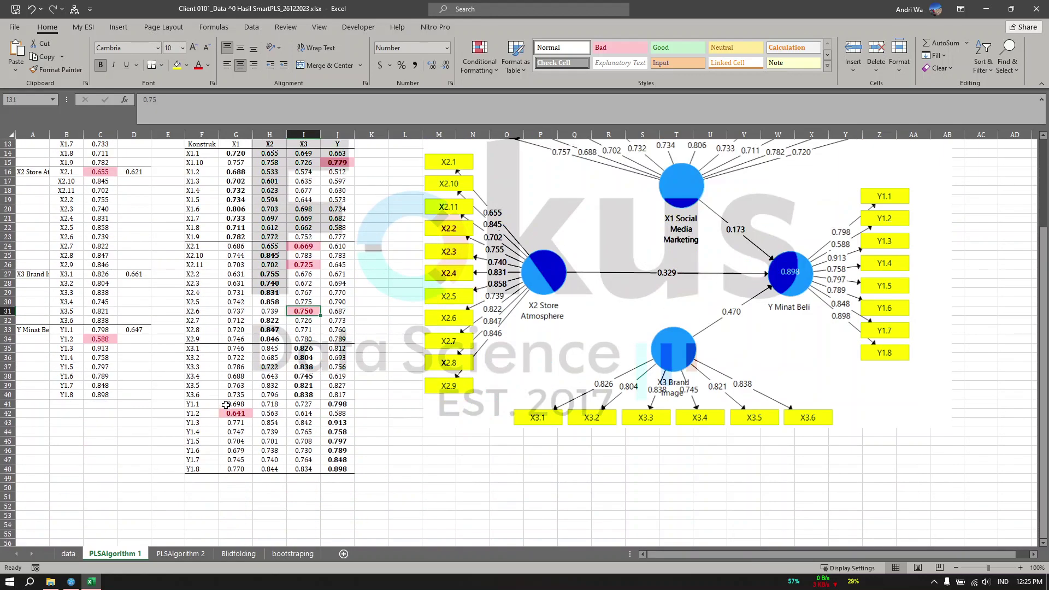
pyautogui.click(238, 420)
pyautogui.scroll(4, 238, 419)
pyautogui.click(377, 349)
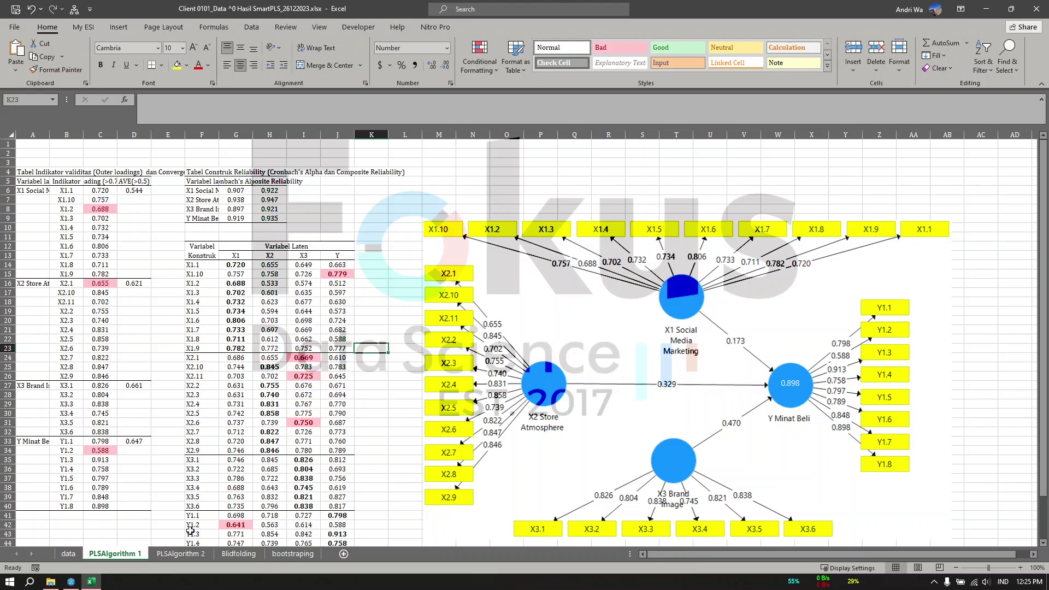
# Switch to SmartPLS and run the PLS Algorithm on the Contoh model with the Path weighting scheme, opening the full report
pyautogui.click(71, 581)
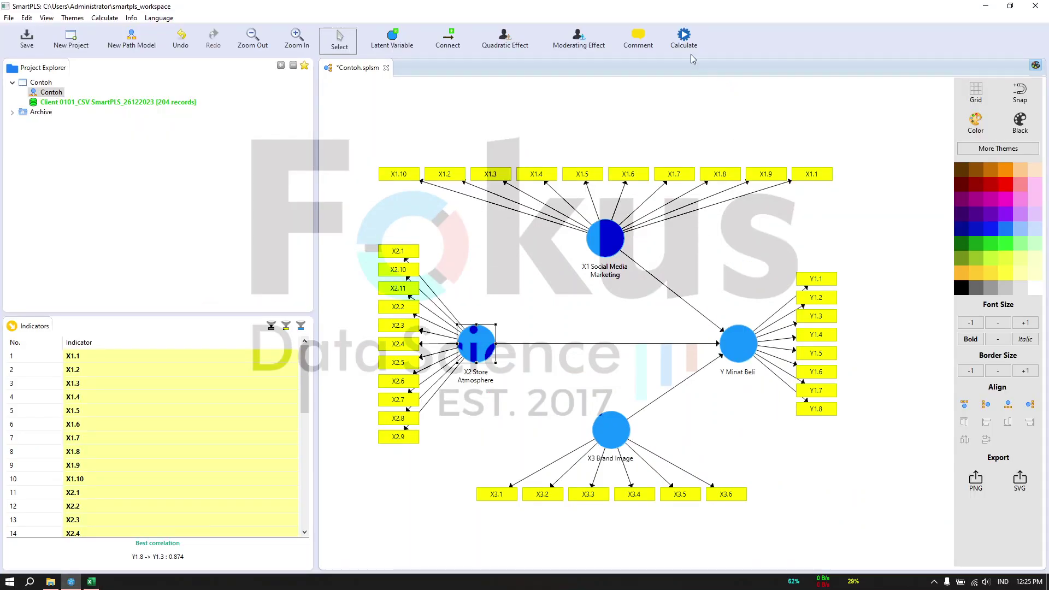
pyautogui.click(685, 36)
pyautogui.click(717, 47)
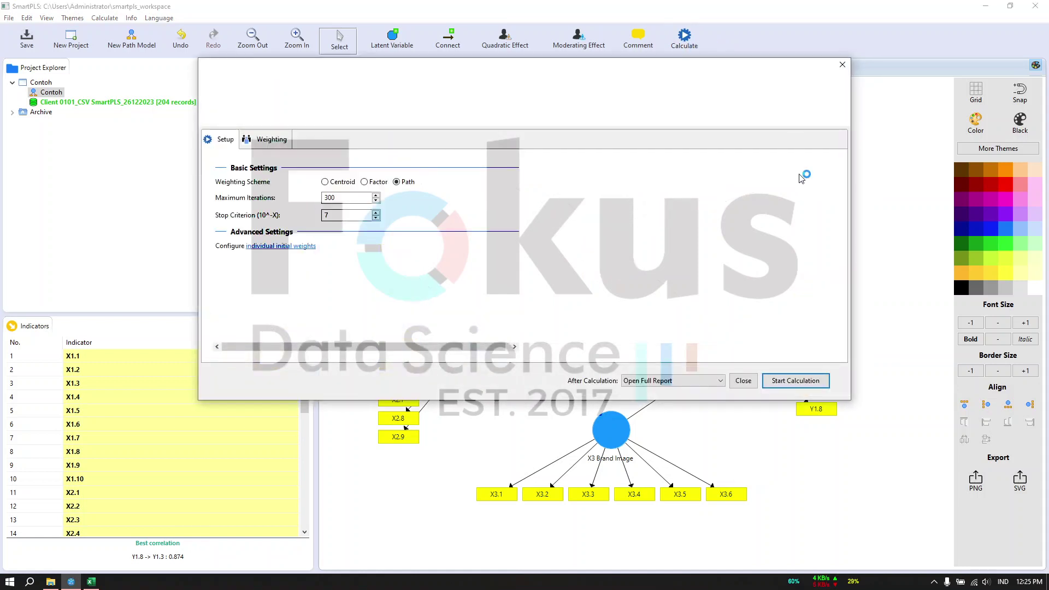
pyautogui.click(811, 389)
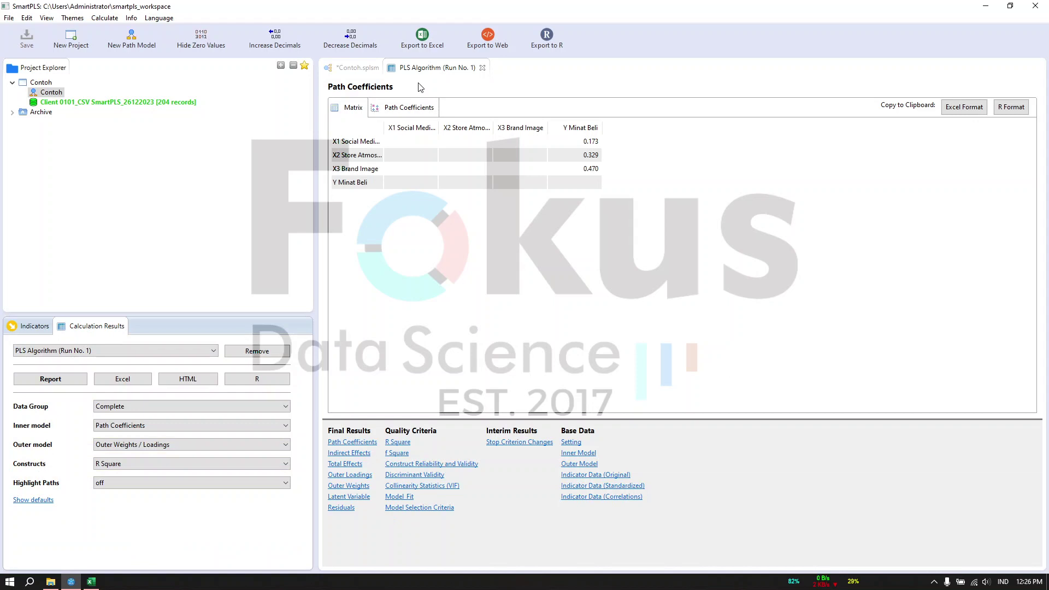
# Review the outer loadings, and widen the columns of the Construct Reliability and Validity matrix to read their full headings
pyautogui.click(364, 476)
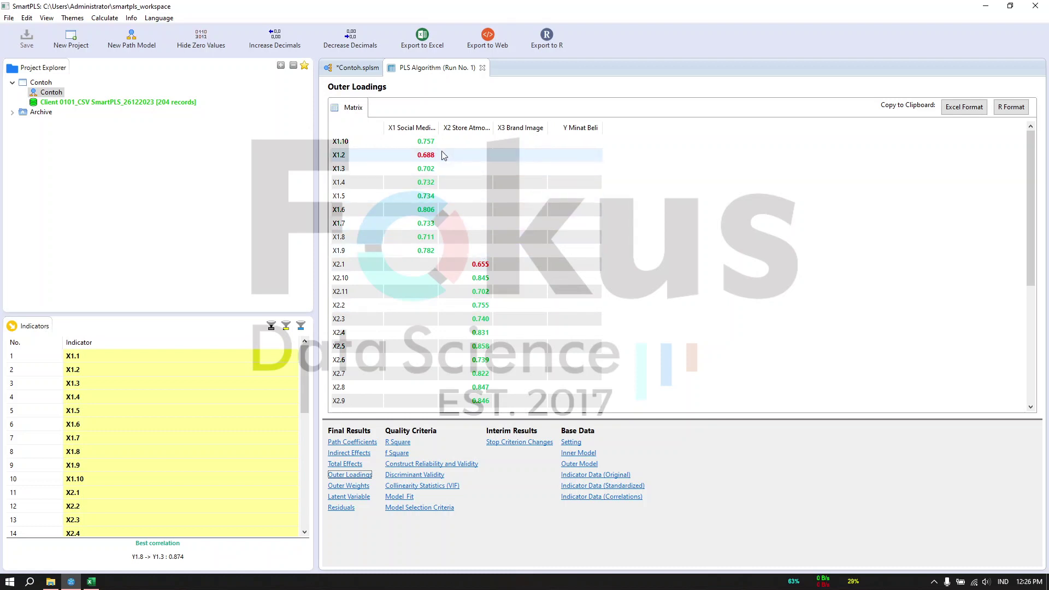
pyautogui.scroll(-5, 530, 335)
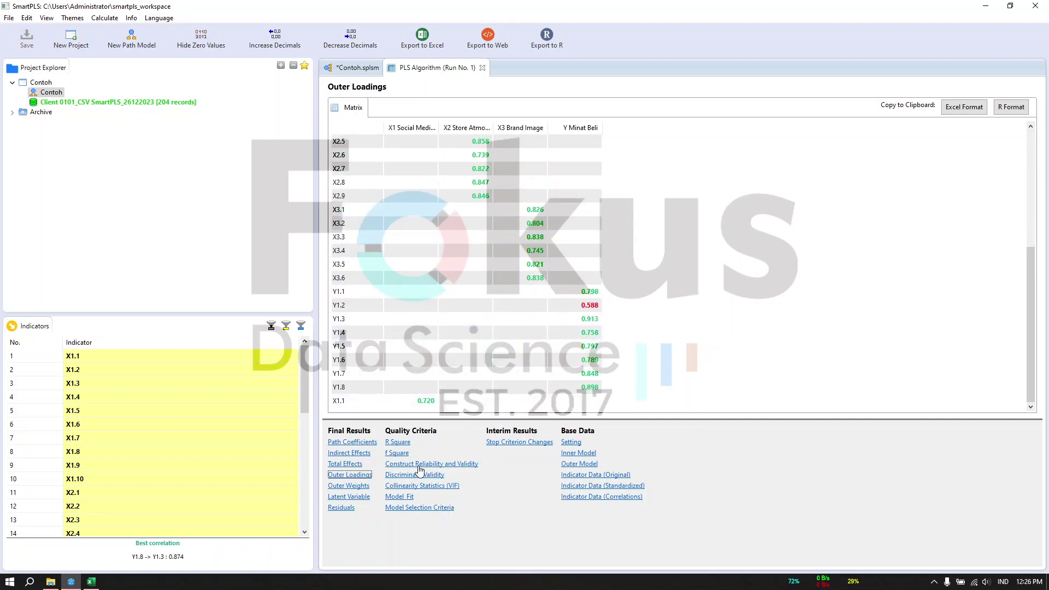
pyautogui.click(460, 465)
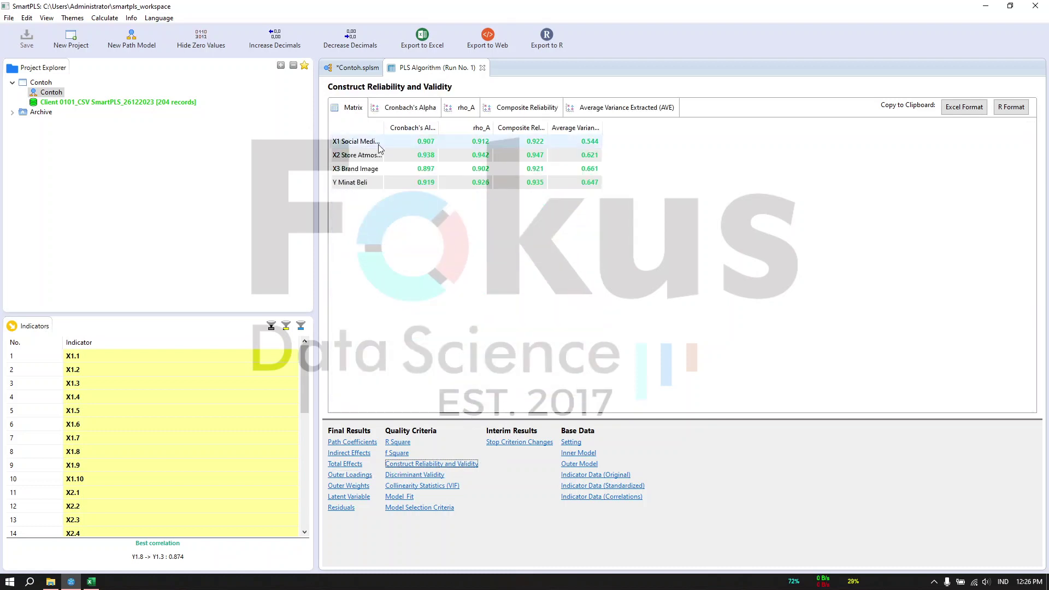
pyautogui.moveTo(432, 130); pyautogui.dragTo(439, 130)
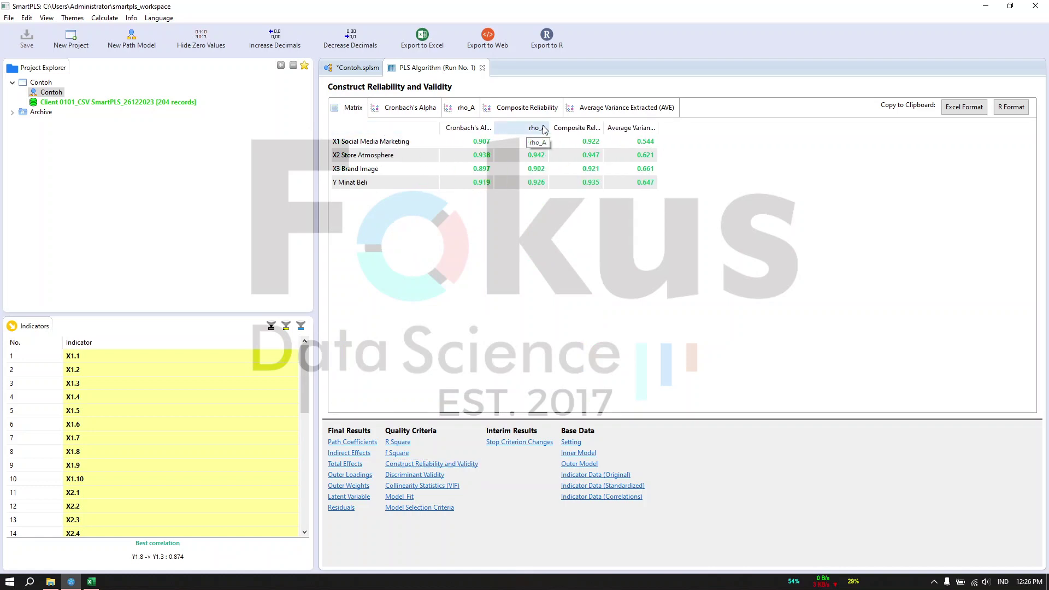
pyautogui.moveTo(658, 126); pyautogui.dragTo(715, 126)
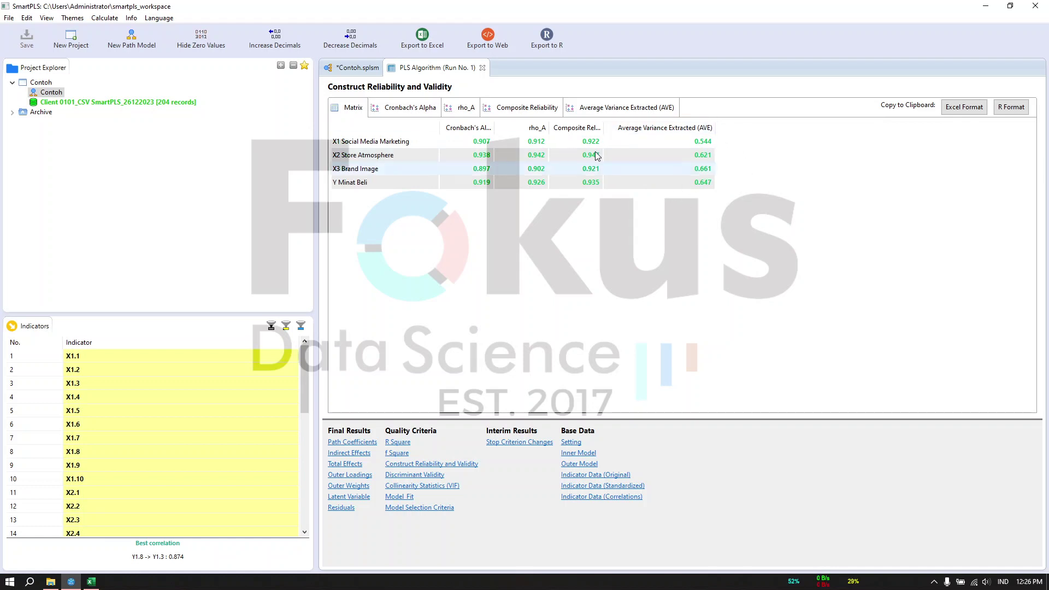
pyautogui.moveTo(603, 127); pyautogui.dragTo(634, 126)
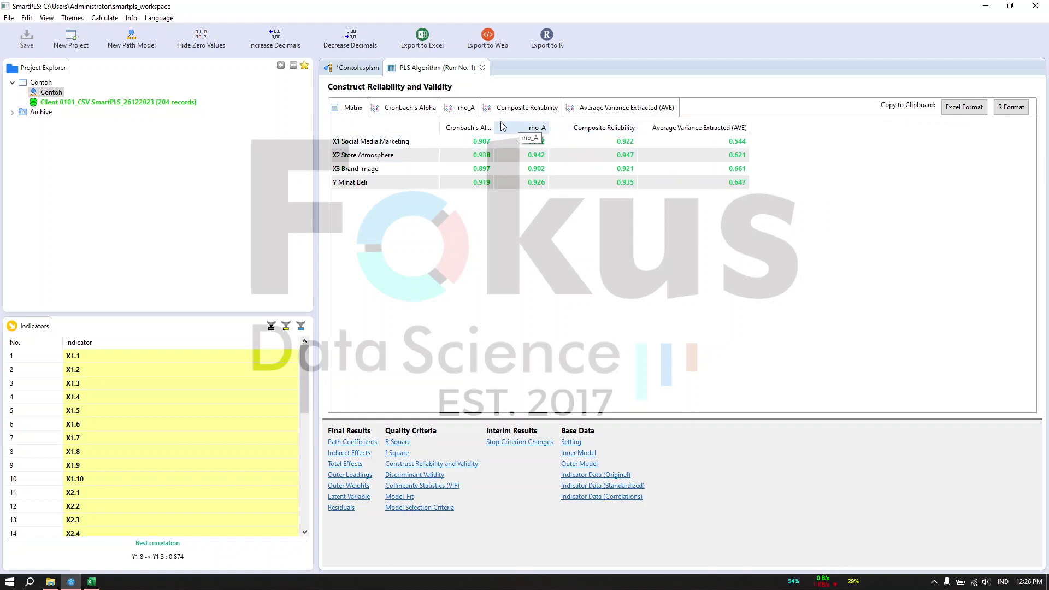
pyautogui.moveTo(494, 127); pyautogui.dragTo(543, 128)
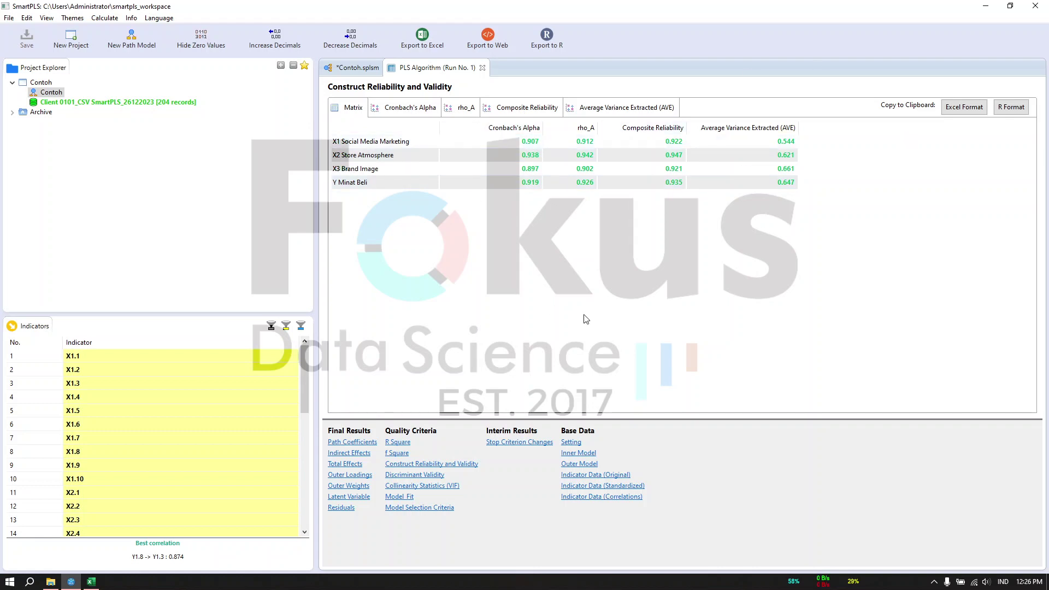
# Recheck the outer loadings down to Y1.8 and display the cross loadings of the discriminant validity results
pyautogui.click(362, 476)
pyautogui.scroll(-5, 441, 216)
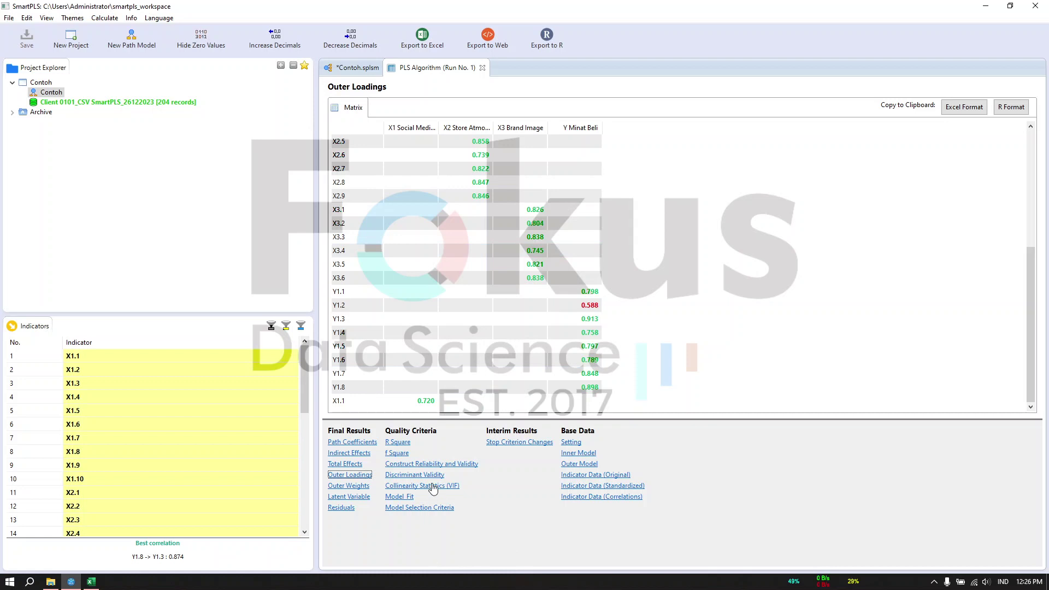
pyautogui.click(418, 475)
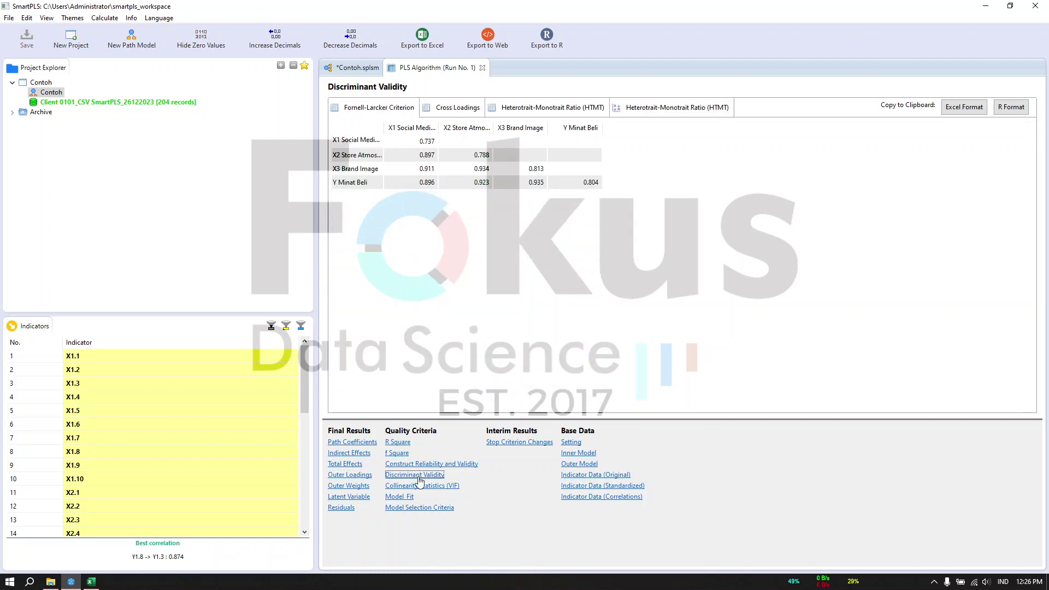
pyautogui.click(430, 486)
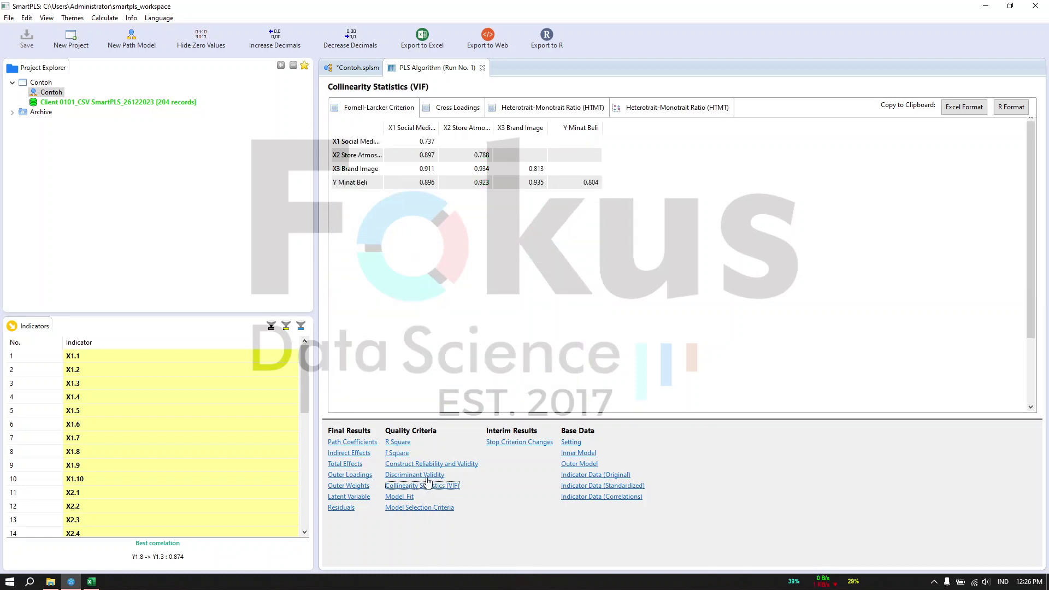
pyautogui.click(428, 475)
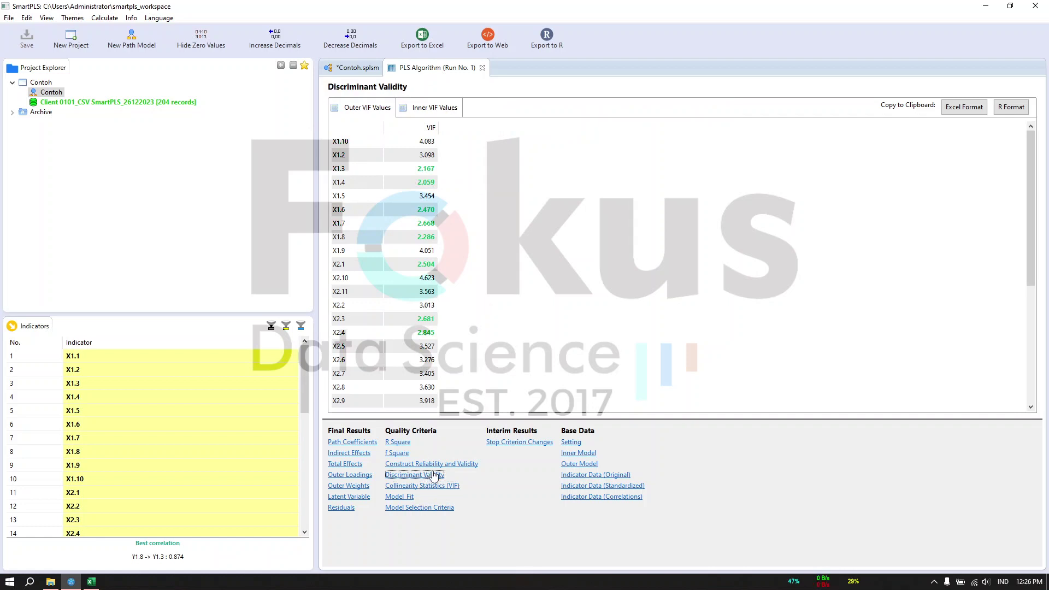
pyautogui.click(470, 115)
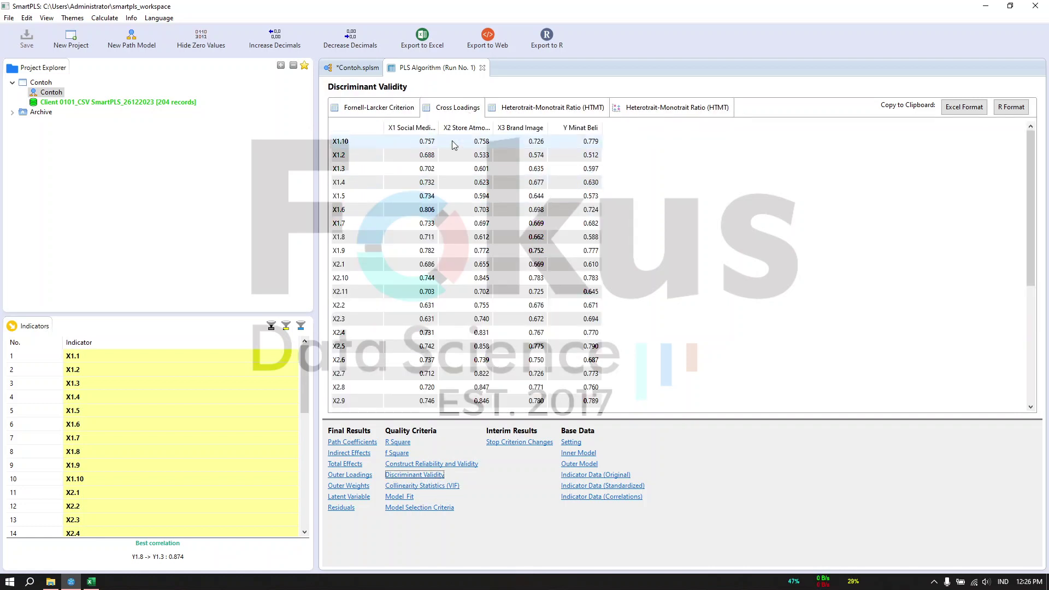
# Switch to the Excel results workbook, check X1.10's cross-loadings on X1 and Y, and return to the SmartPLS report
pyautogui.click(90, 581)
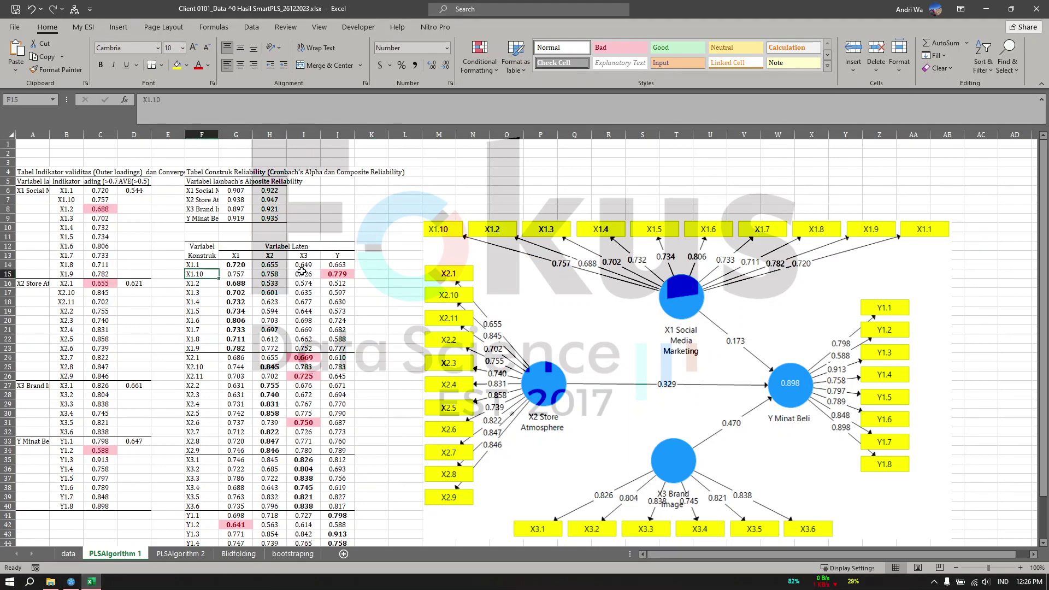
pyautogui.click(247, 273)
pyautogui.click(330, 275)
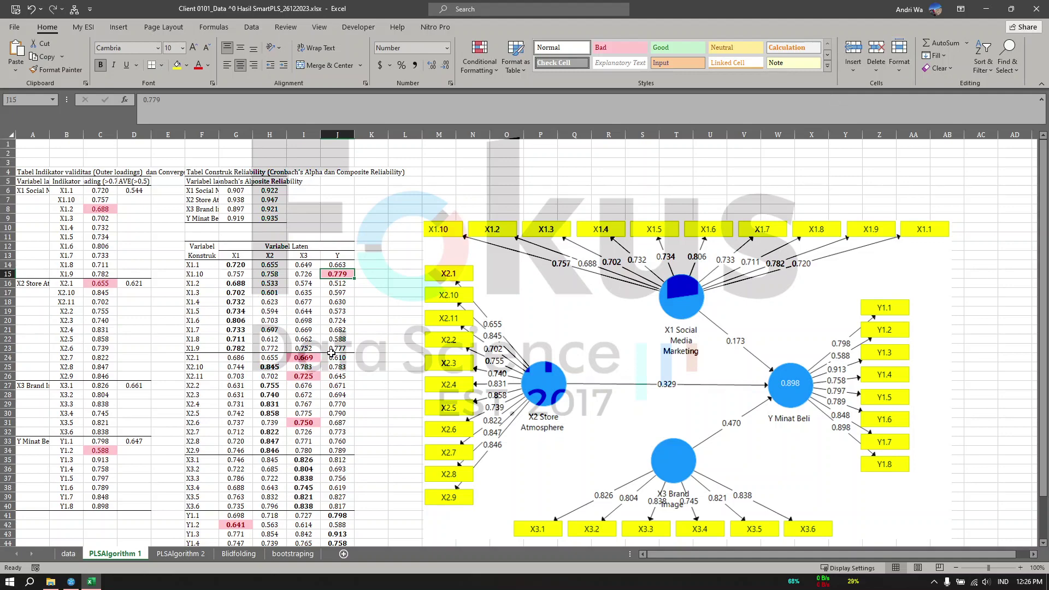
pyautogui.scroll(-2, 330, 367)
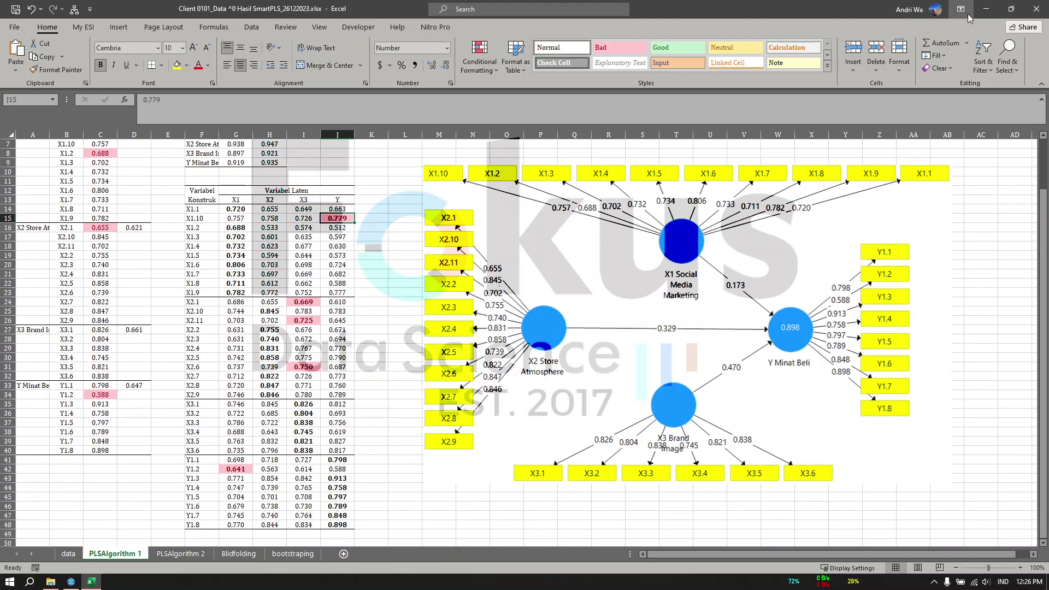
pyautogui.click(986, 9)
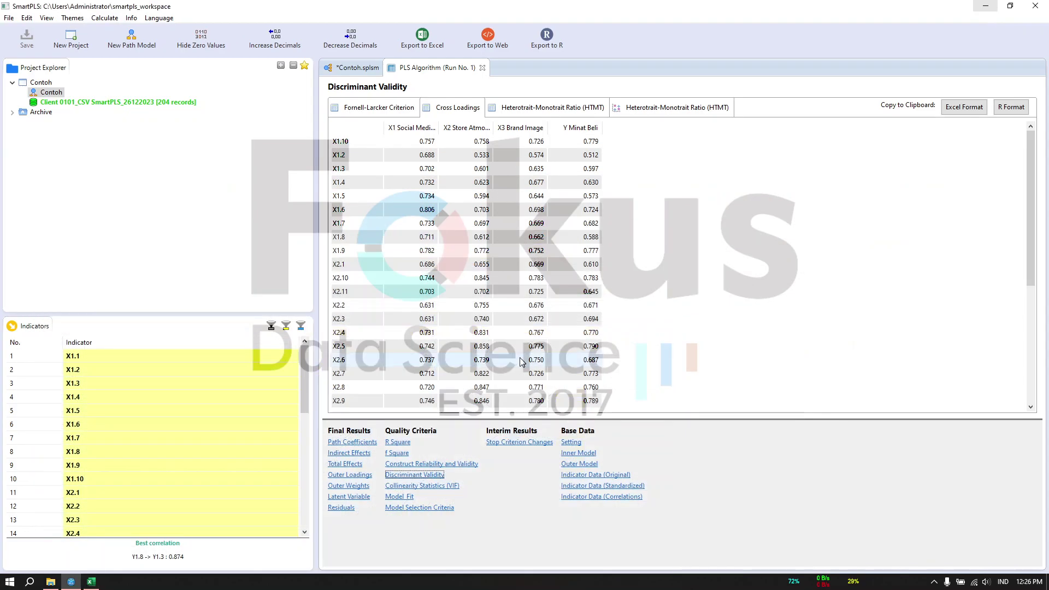
# Compare the Heterotrait-Monotrait Ratio, Fornell-Larcker Criterion and Cross Loadings tables for discriminant validity
pyautogui.click(555, 108)
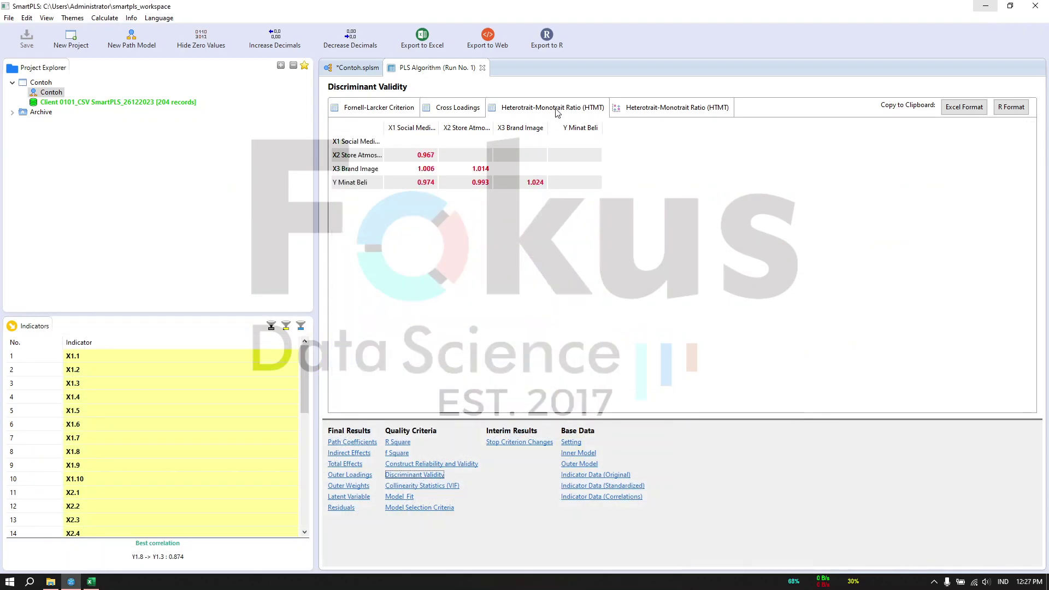
pyautogui.click(456, 108)
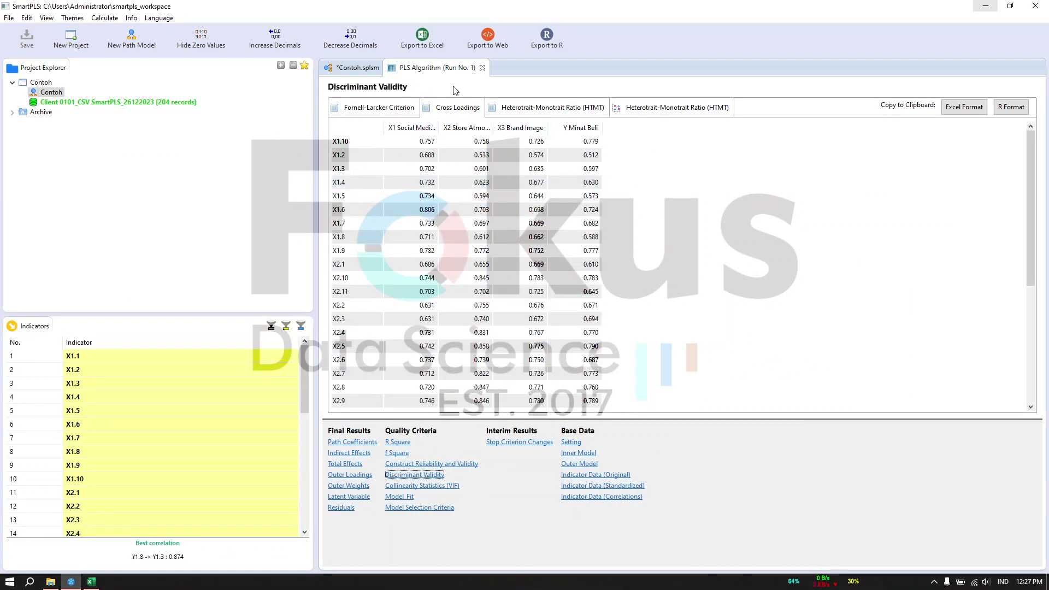
pyautogui.click(381, 109)
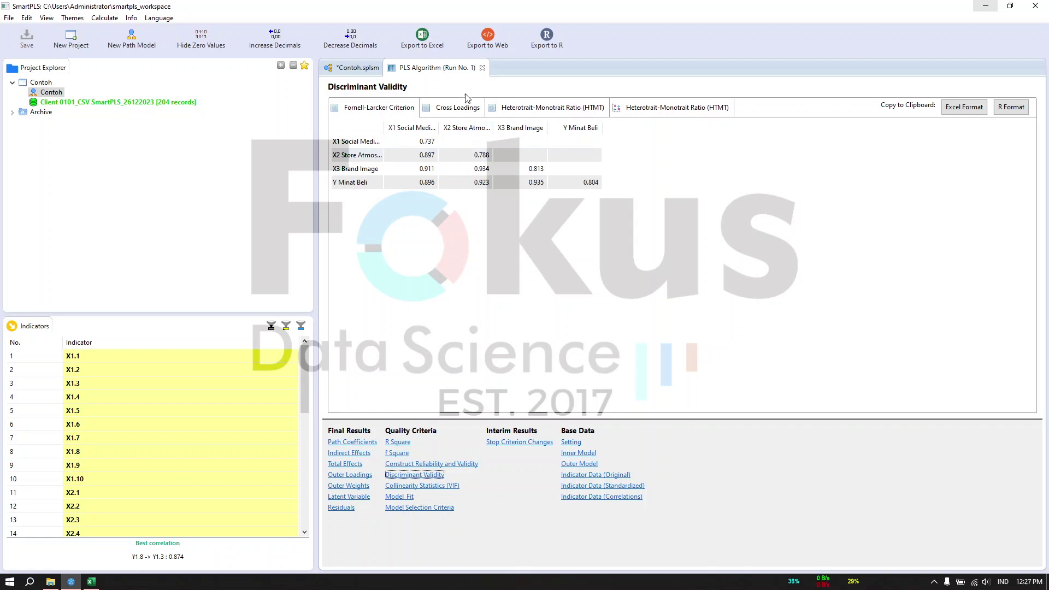
pyautogui.click(471, 108)
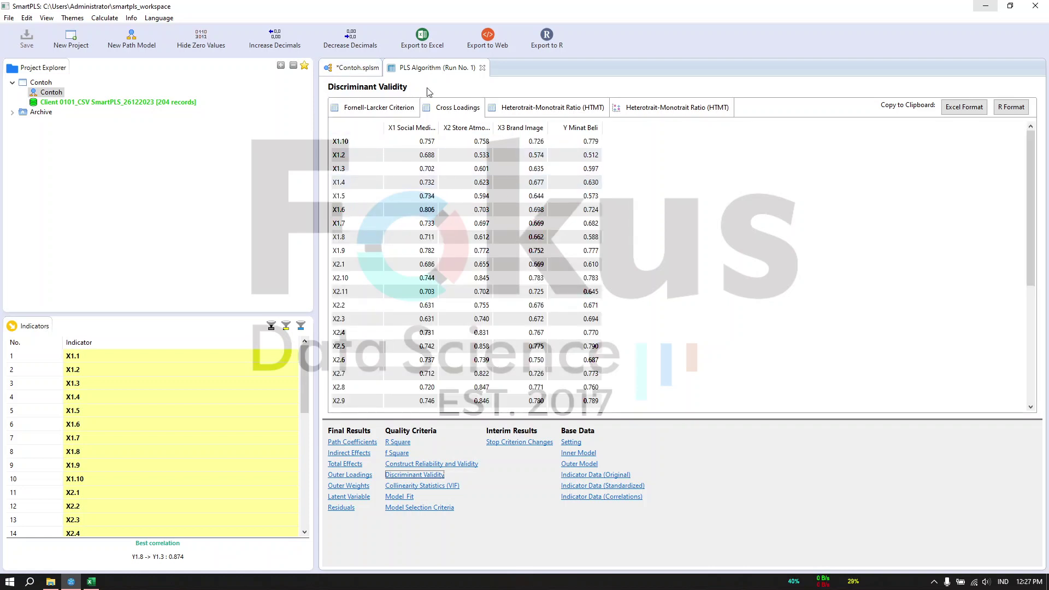
# Glance at the path model and examine the outer and inner VIF values in the report's collinearity statistics
pyautogui.click(357, 67)
pyautogui.click(458, 68)
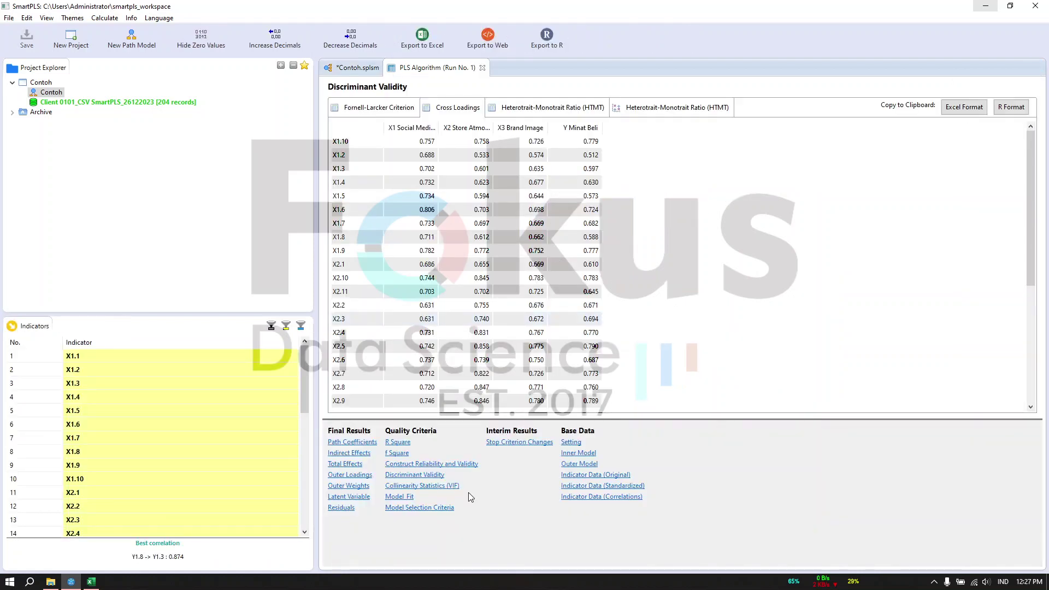
pyautogui.click(411, 486)
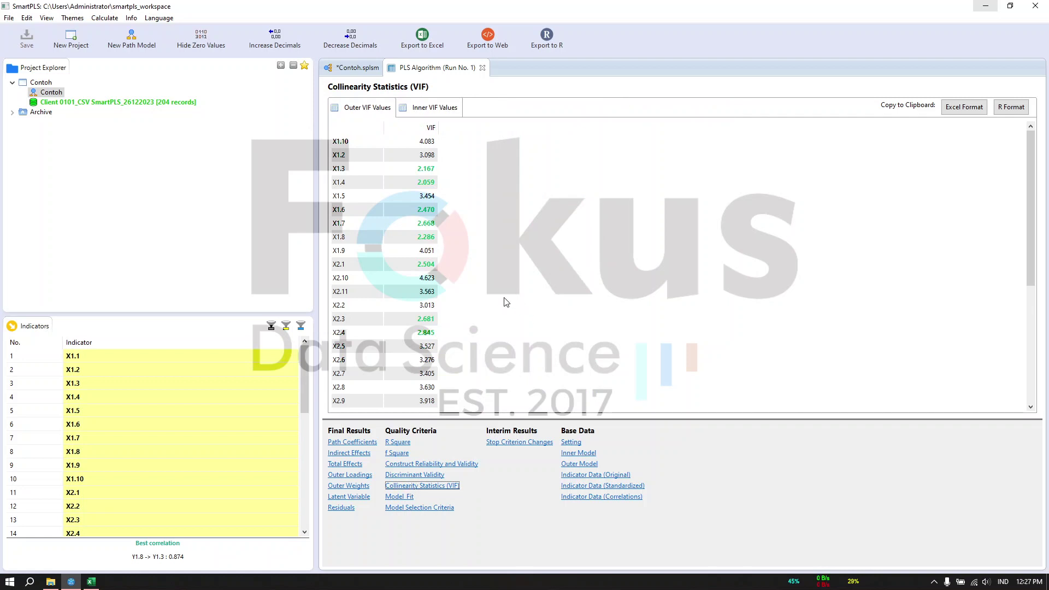
pyautogui.click(430, 108)
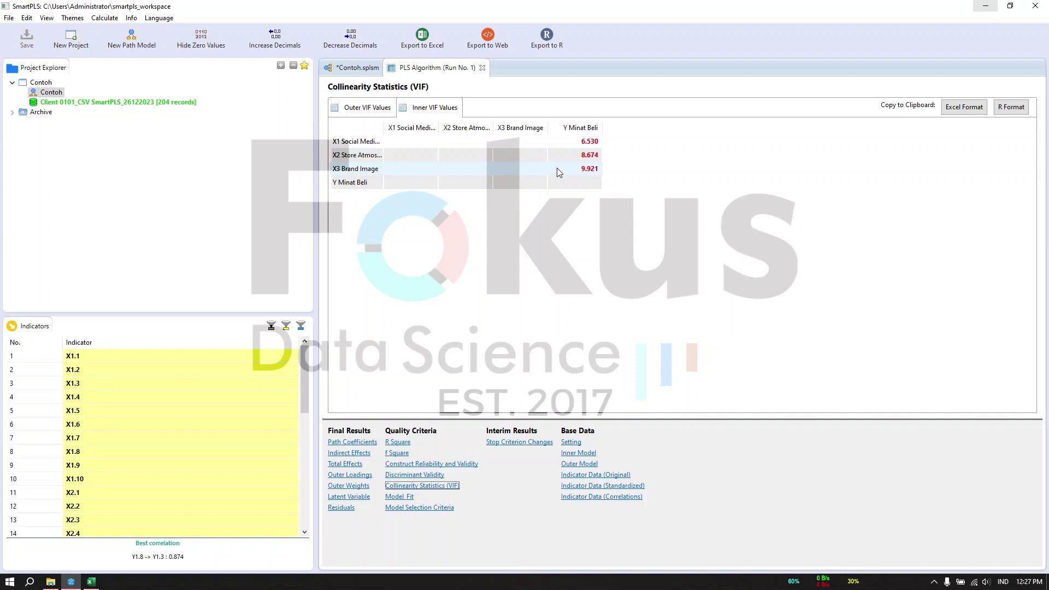
# View the calculated values on the Contoh path model and review the outer loadings in the PLS Algorithm report
pyautogui.click(357, 67)
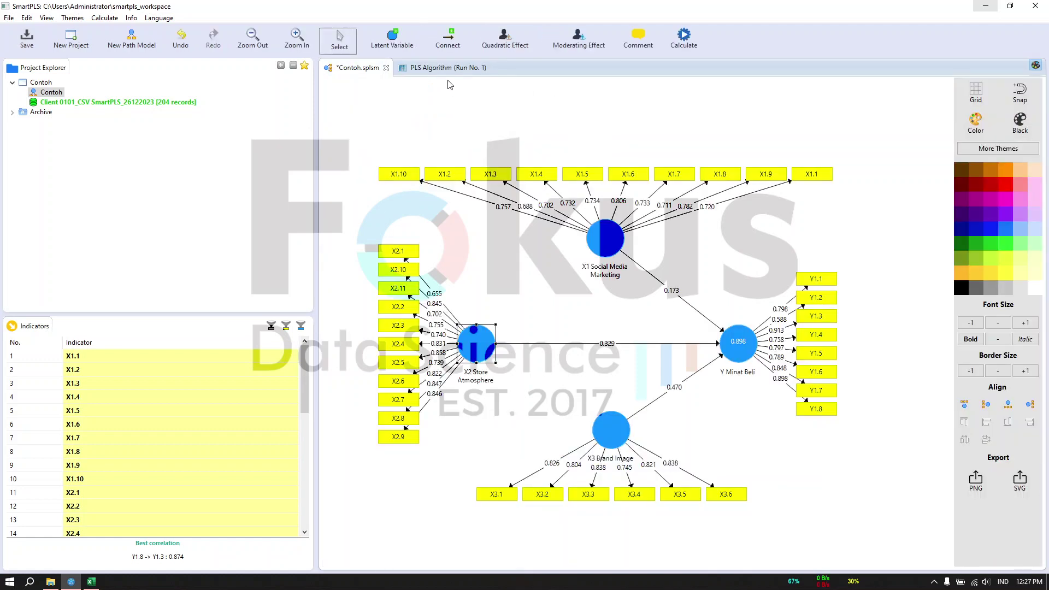
pyautogui.click(444, 66)
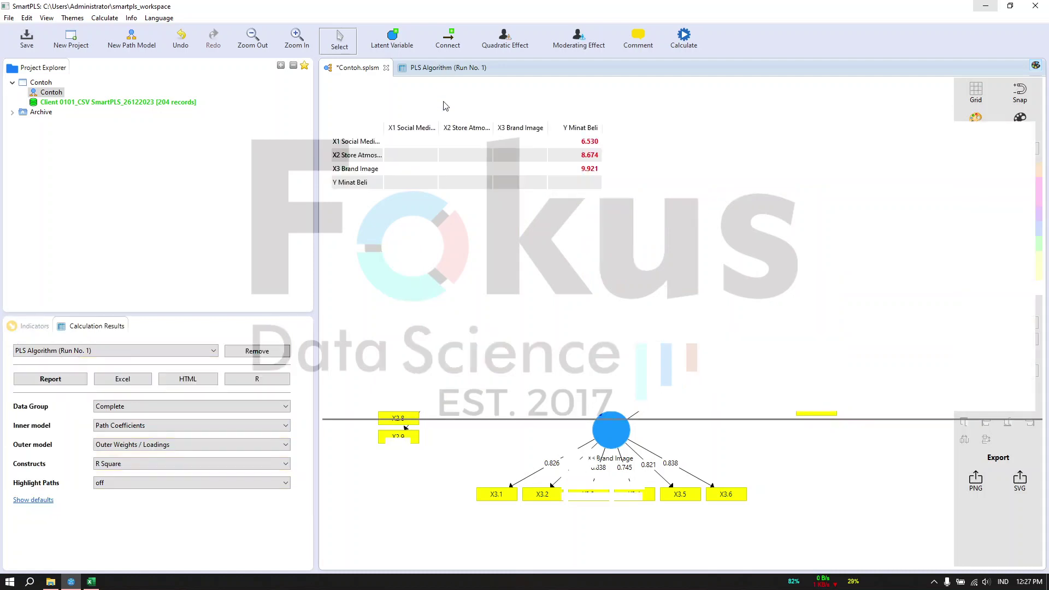
pyautogui.click(355, 476)
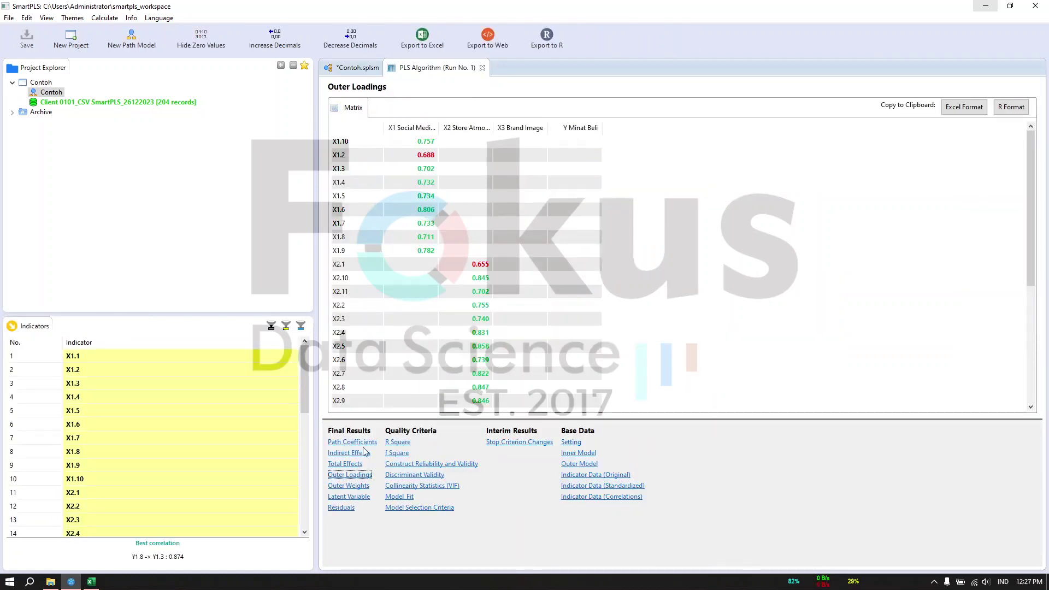
pyautogui.scroll(-4, 480, 276)
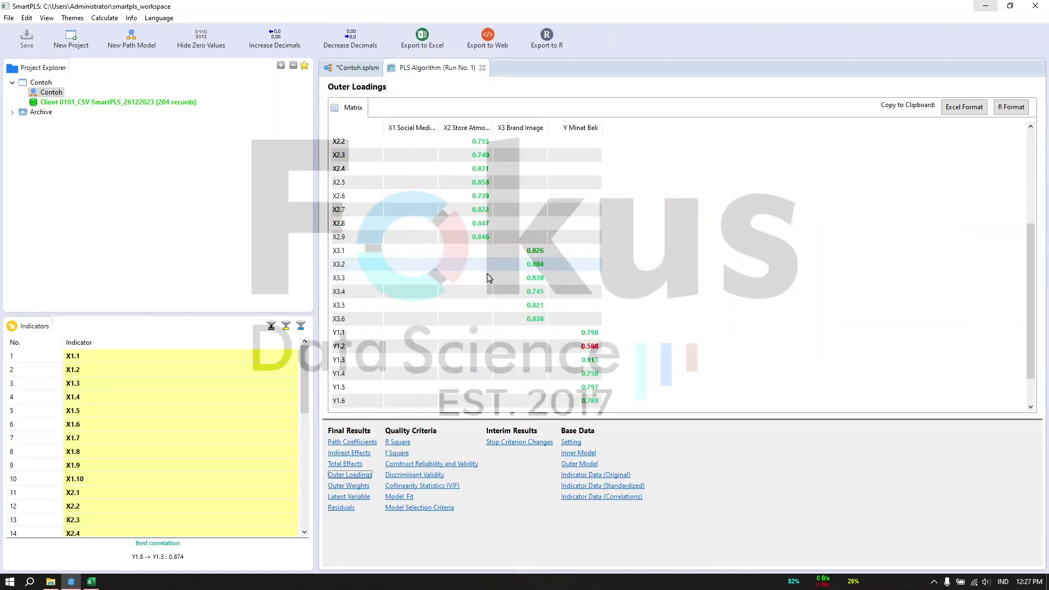
# Review the inner VIF values, the construct reliability and validity matrix, and the discriminant validity cross loadings
pyautogui.click(432, 488)
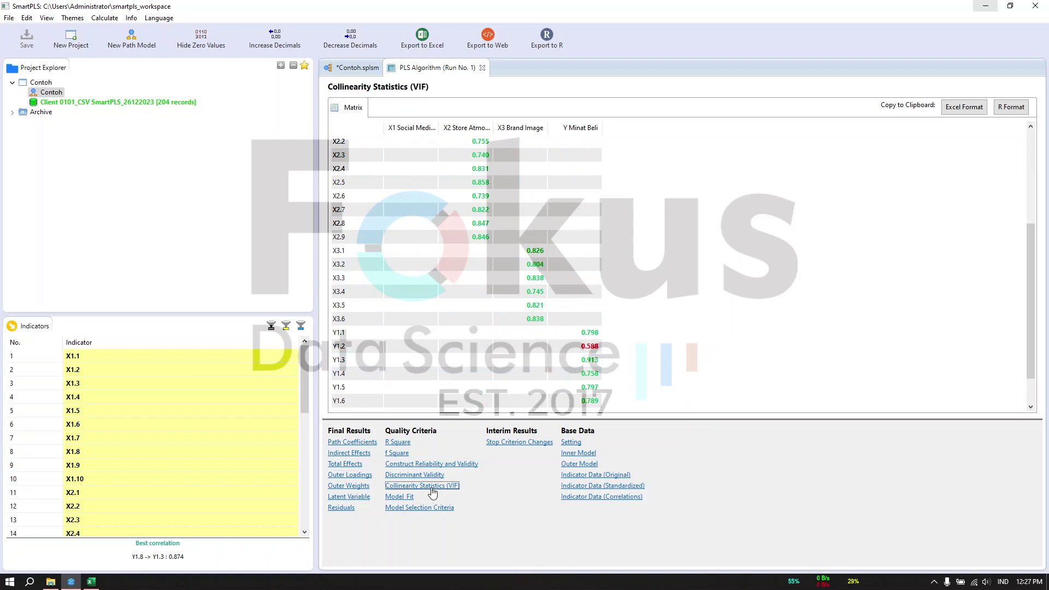
pyautogui.click(435, 109)
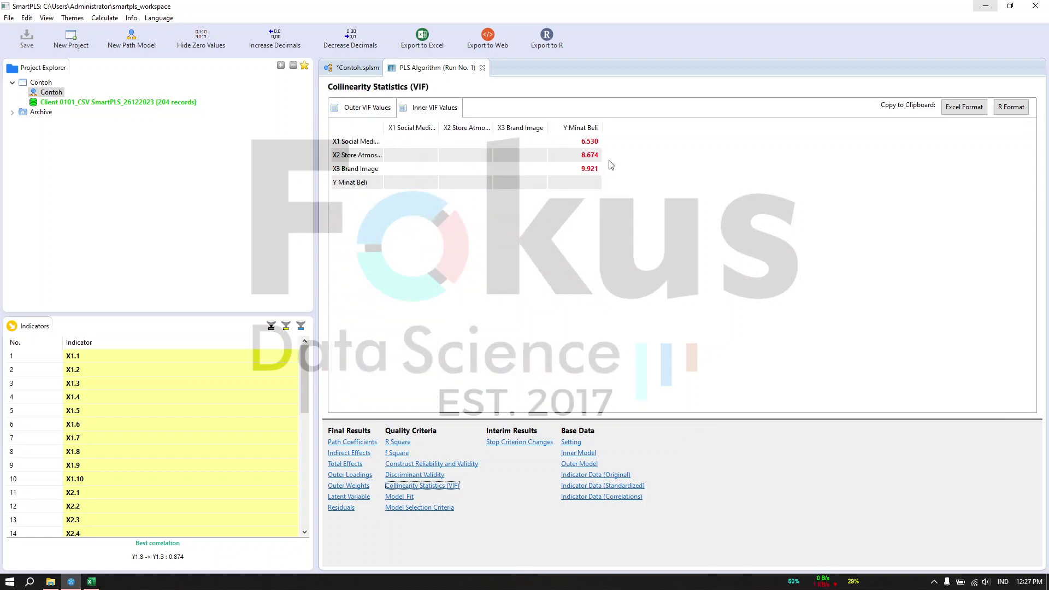
pyautogui.click(419, 465)
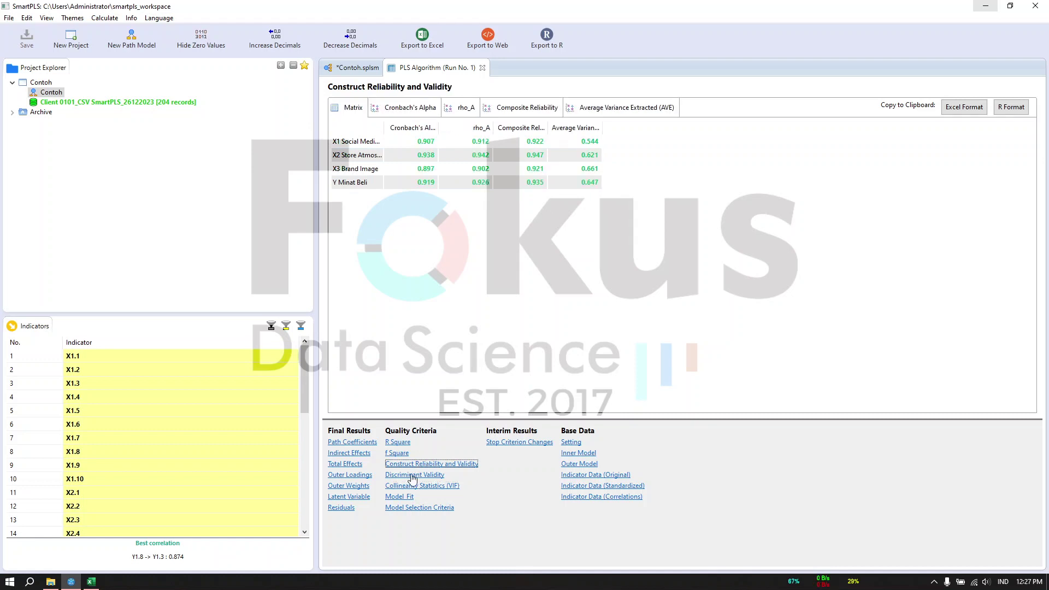
pyautogui.click(412, 476)
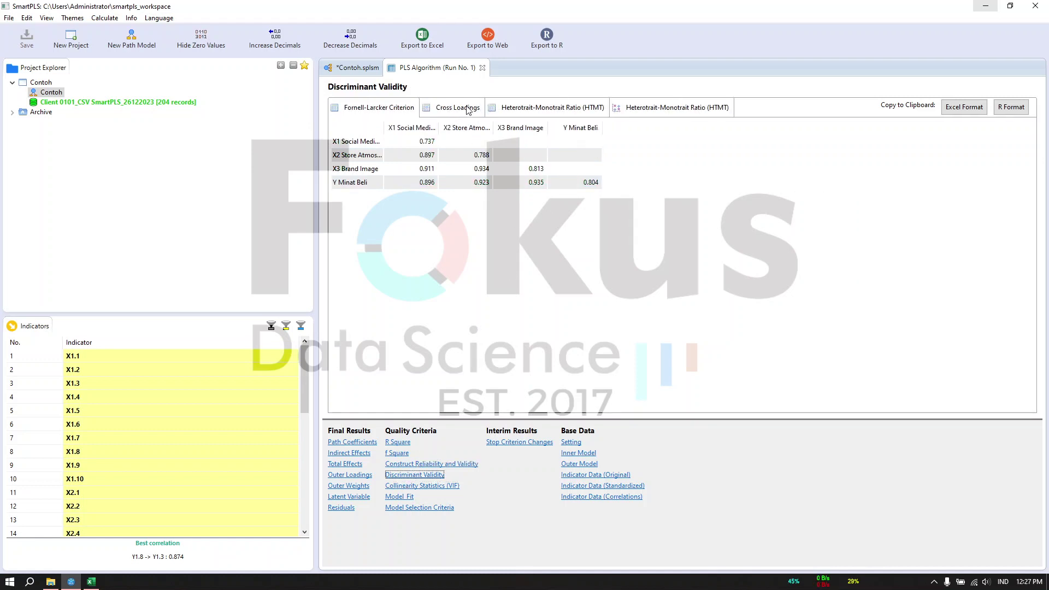
pyautogui.click(466, 109)
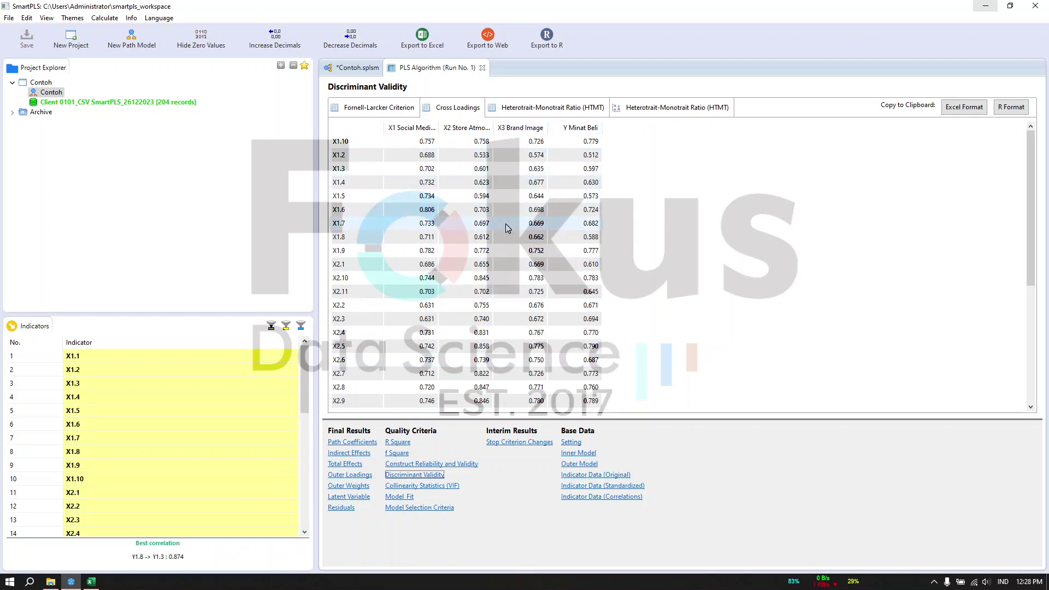
# Export the PLS Algorithm report to an Excel file named Contoh.xlsx with US number format, after a glance at the path model
pyautogui.click(348, 69)
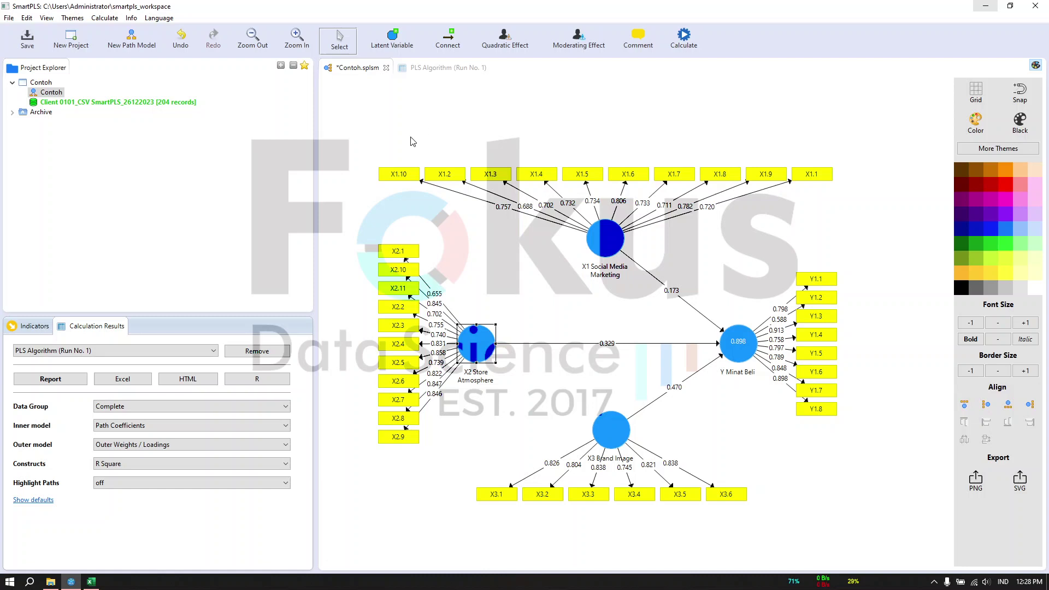
pyautogui.click(430, 70)
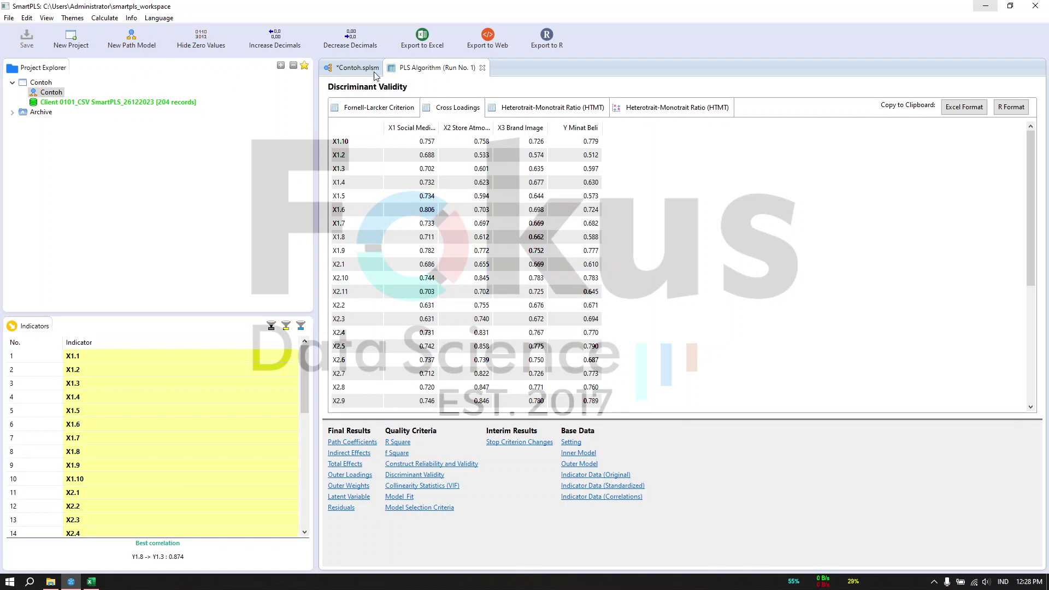
pyautogui.click(415, 48)
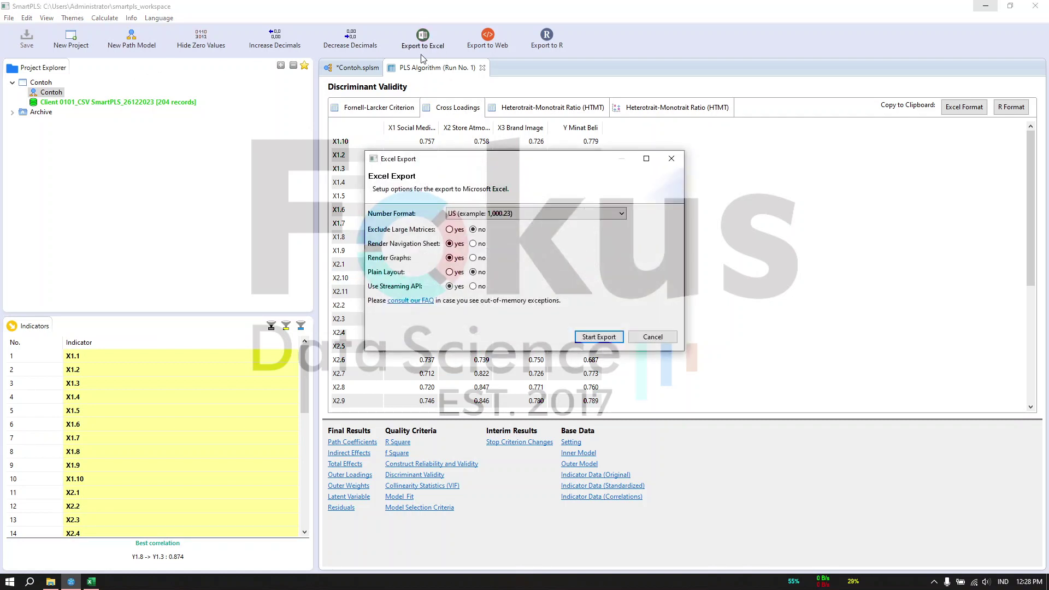
pyautogui.click(585, 336)
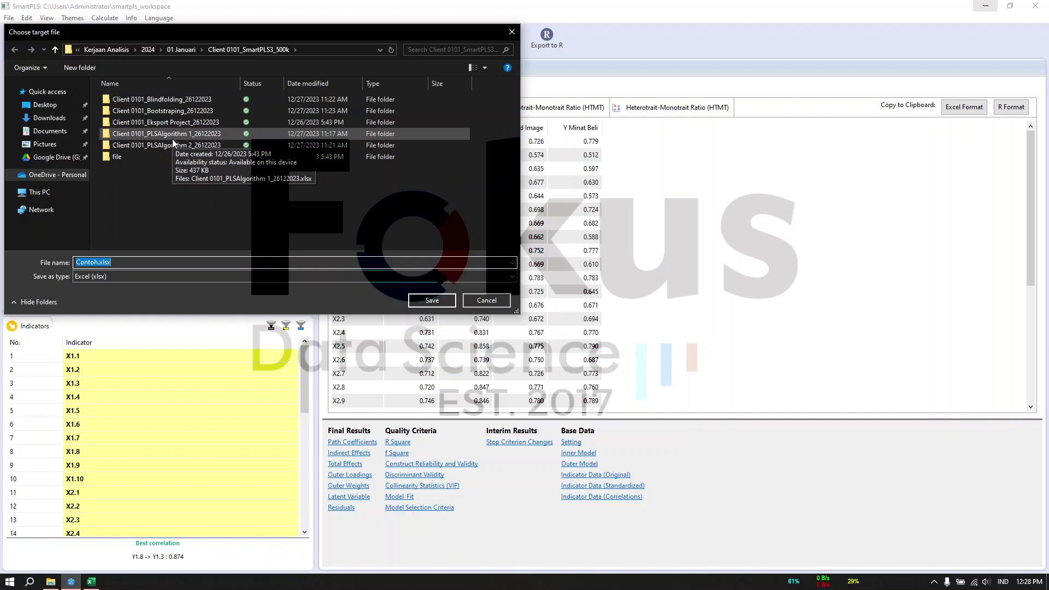
pyautogui.click(432, 300)
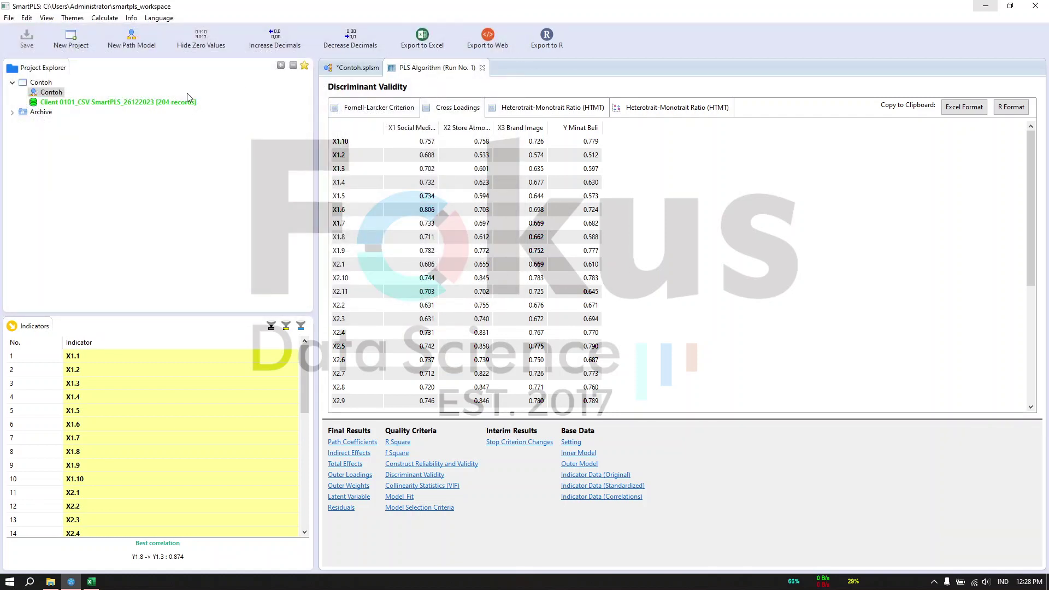
# Compare the Contoh path model with the PLSAlgorithm 1 sheet of the Excel results workbook, and return to the model
pyautogui.click(354, 70)
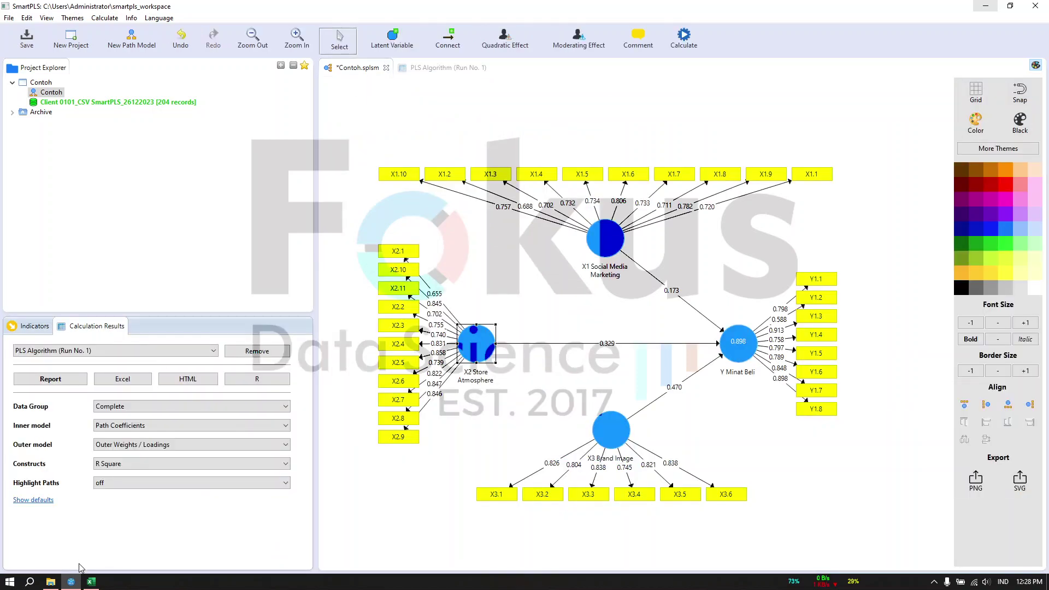
pyautogui.click(90, 581)
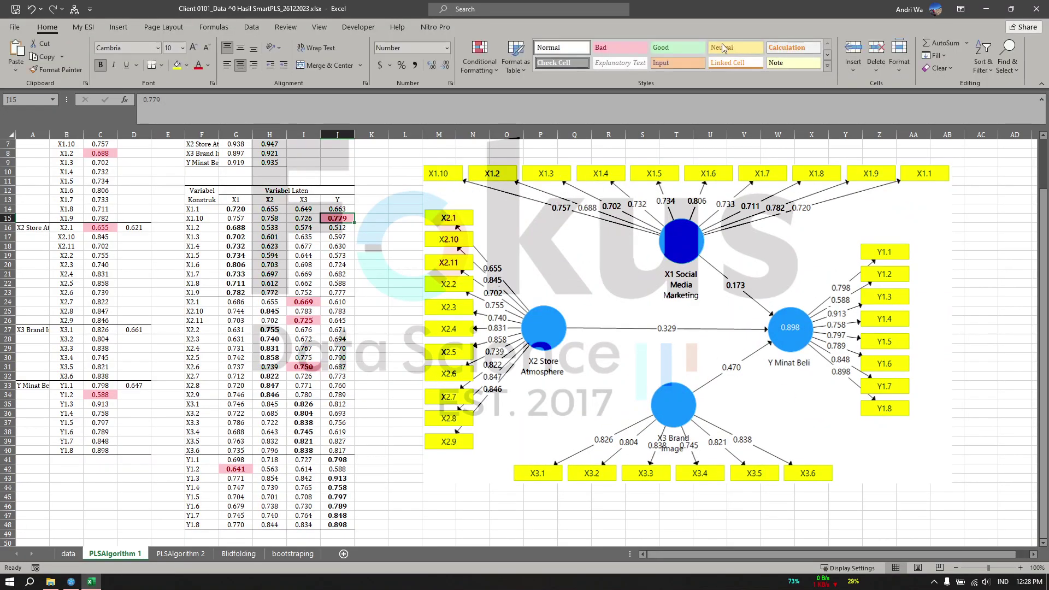
pyautogui.press('super+Down')
pyautogui.press('super+Down')
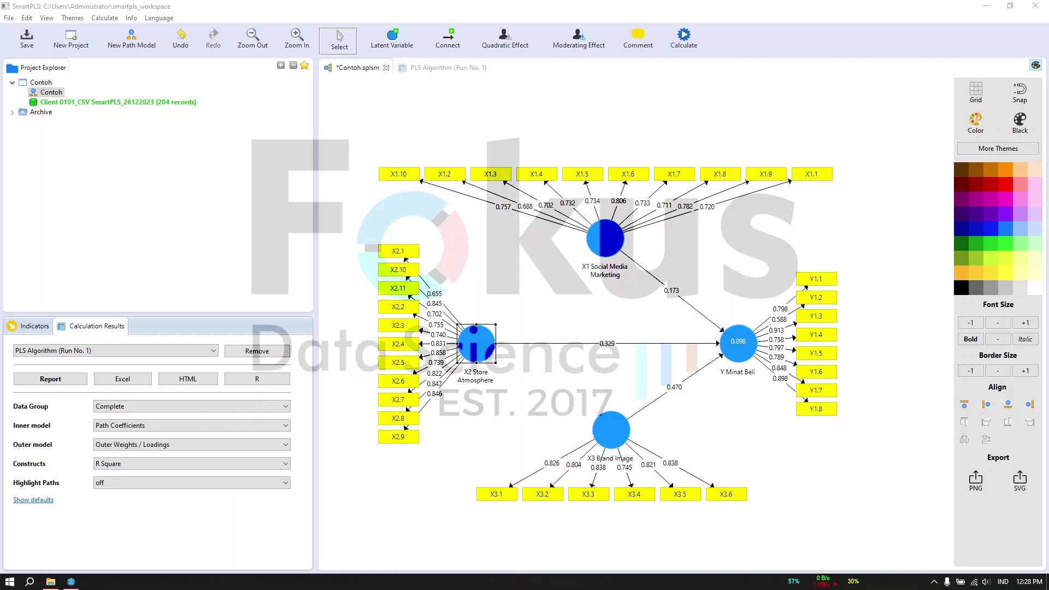
# Check the outer loadings in the first PLS Algorithm report and close the report
pyautogui.click(437, 67)
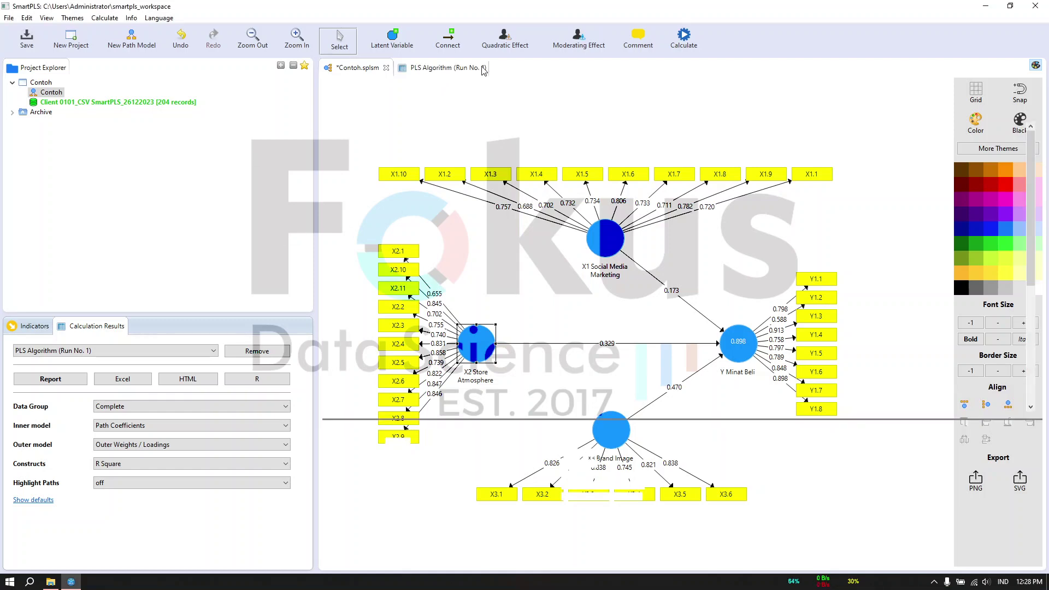
pyautogui.click(358, 474)
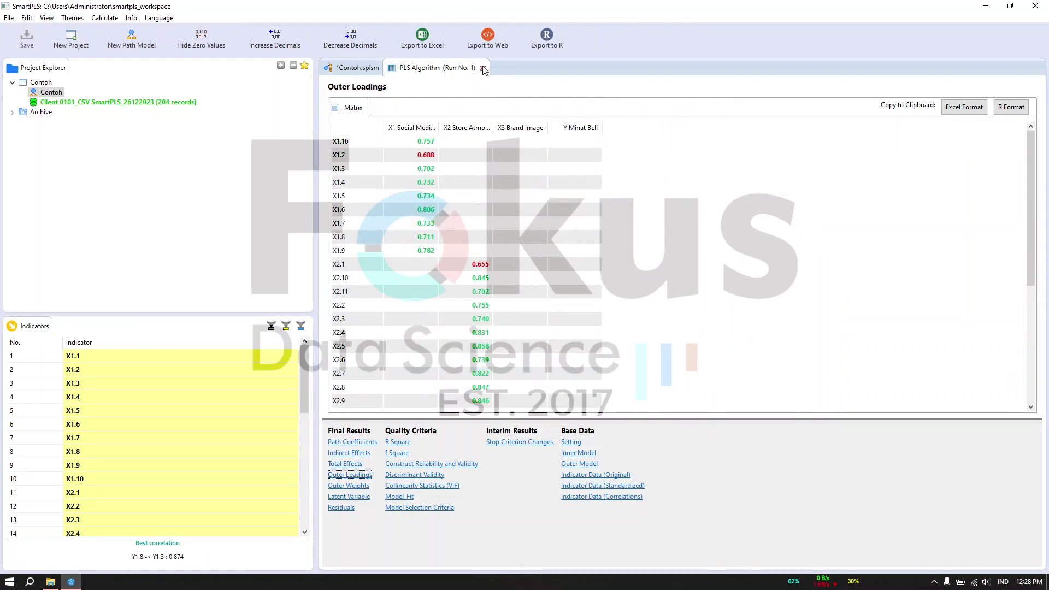
pyautogui.click(483, 68)
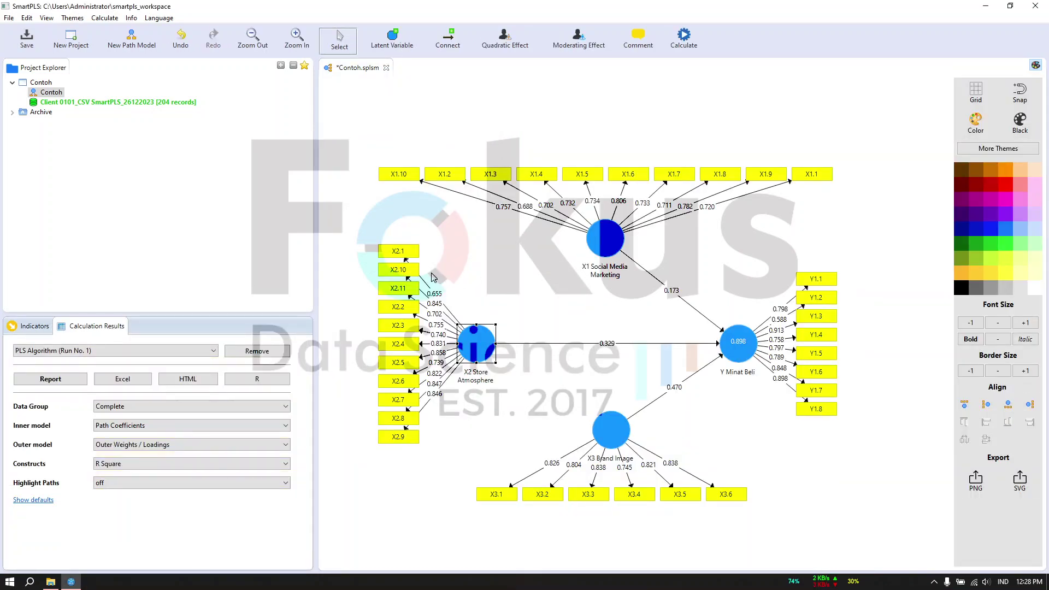
# Delete the low-loading indicators X1.2, X2.1 and Y1.2 from the path model
pyautogui.click(397, 256)
pyautogui.click(400, 271)
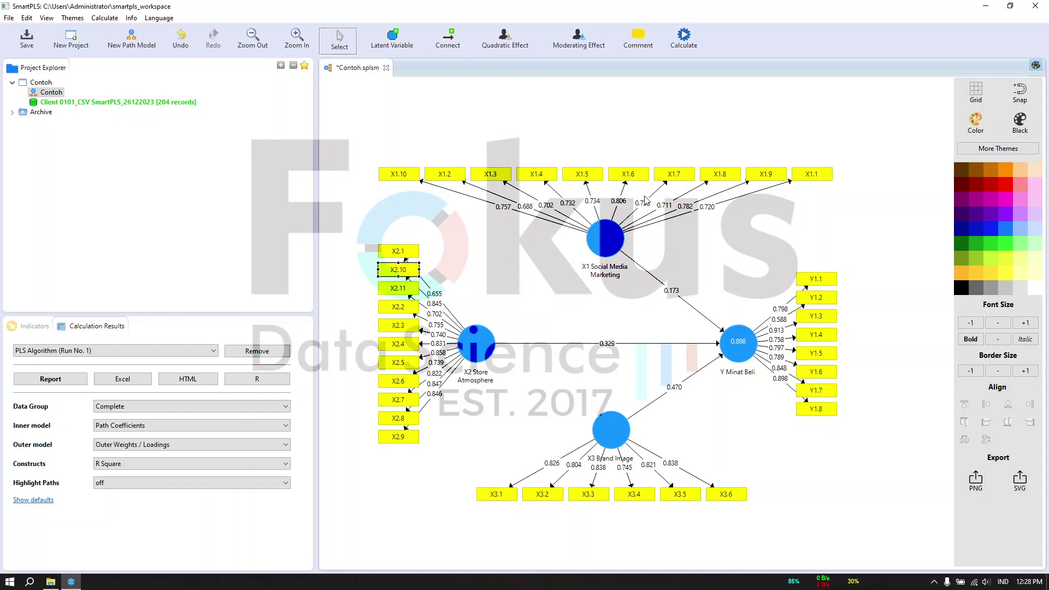
pyautogui.click(449, 174)
pyautogui.press('Delete')
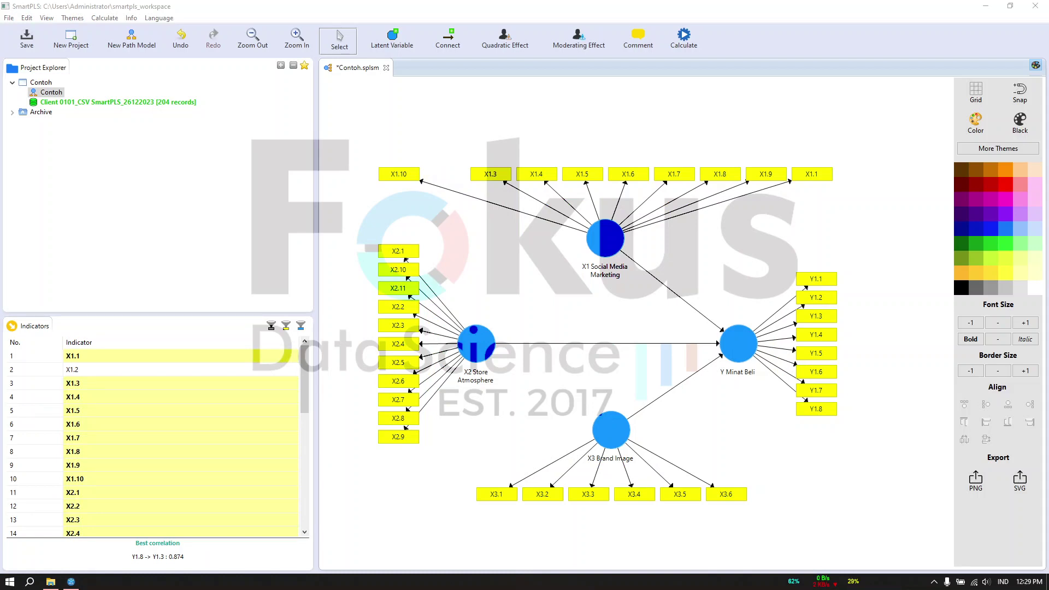
pyautogui.click(407, 257)
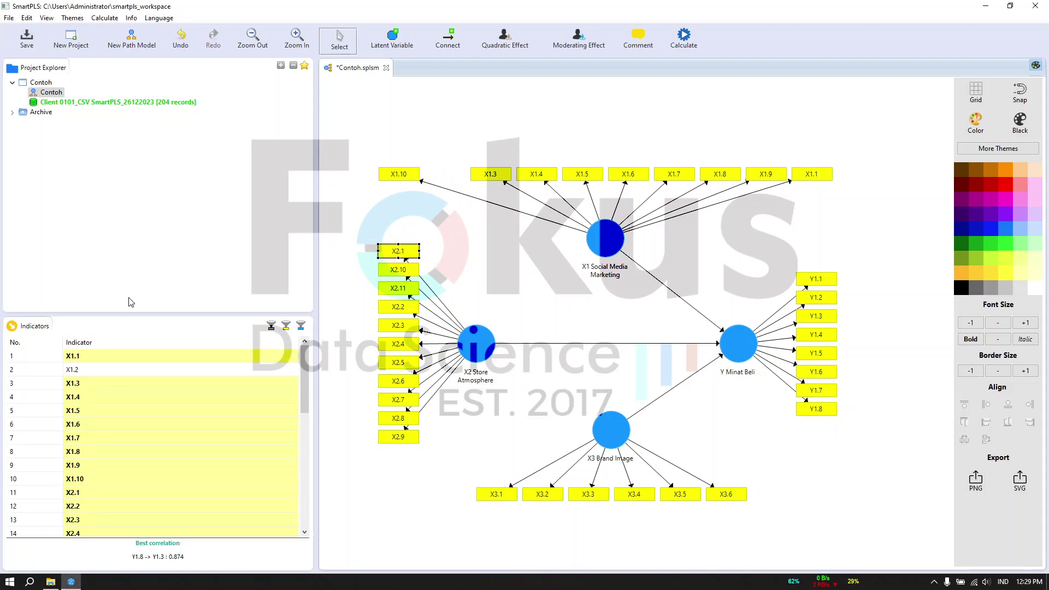
pyautogui.press('Delete')
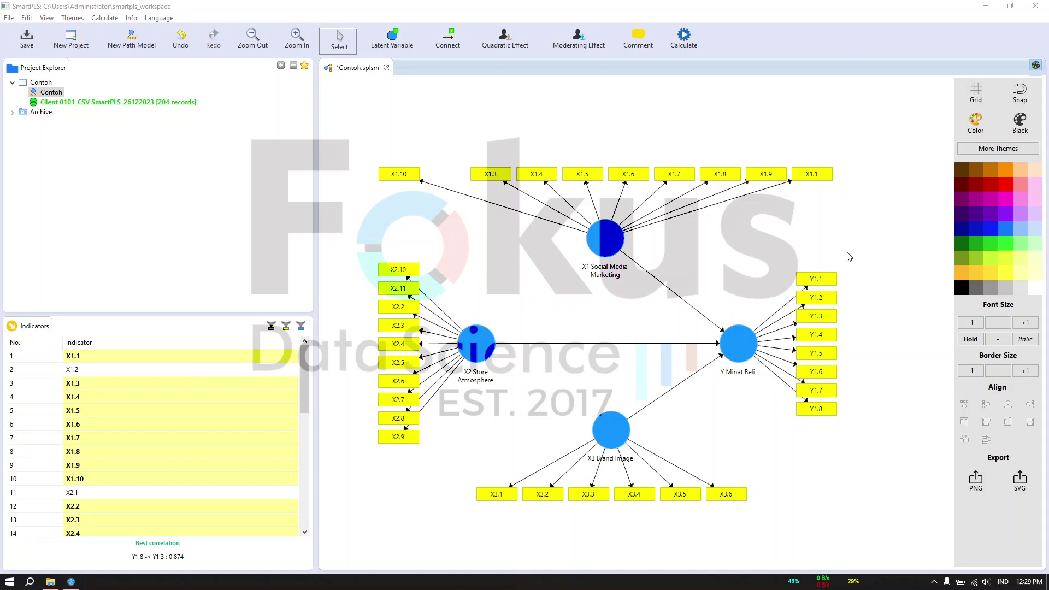
pyautogui.click(818, 304)
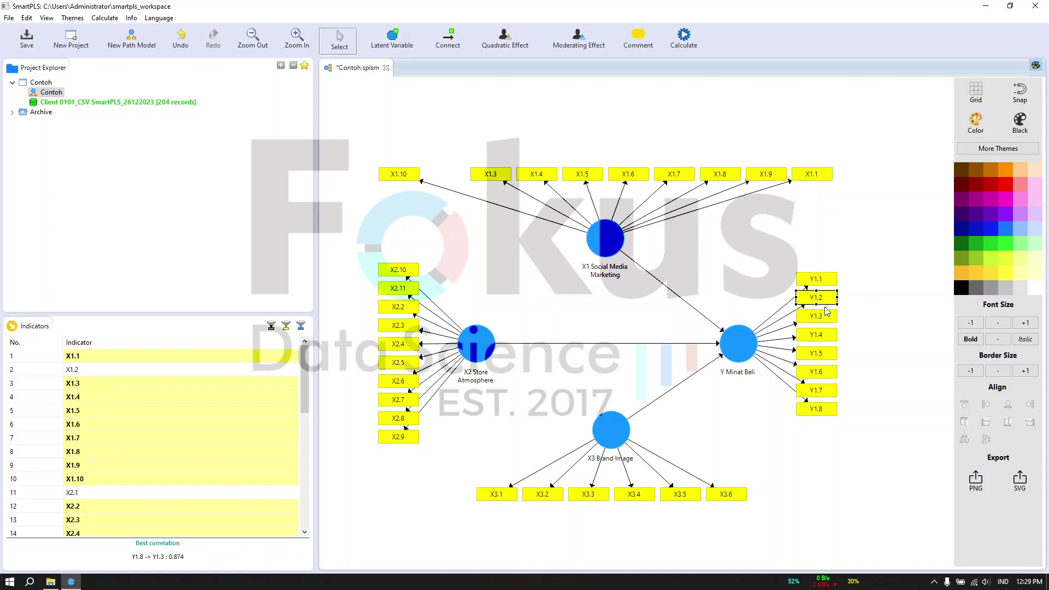
pyautogui.press('Delete')
# Realign the remaining indicators above X1 Social Media Marketing and to the right of Y Minat Beli
pyautogui.click(607, 246)
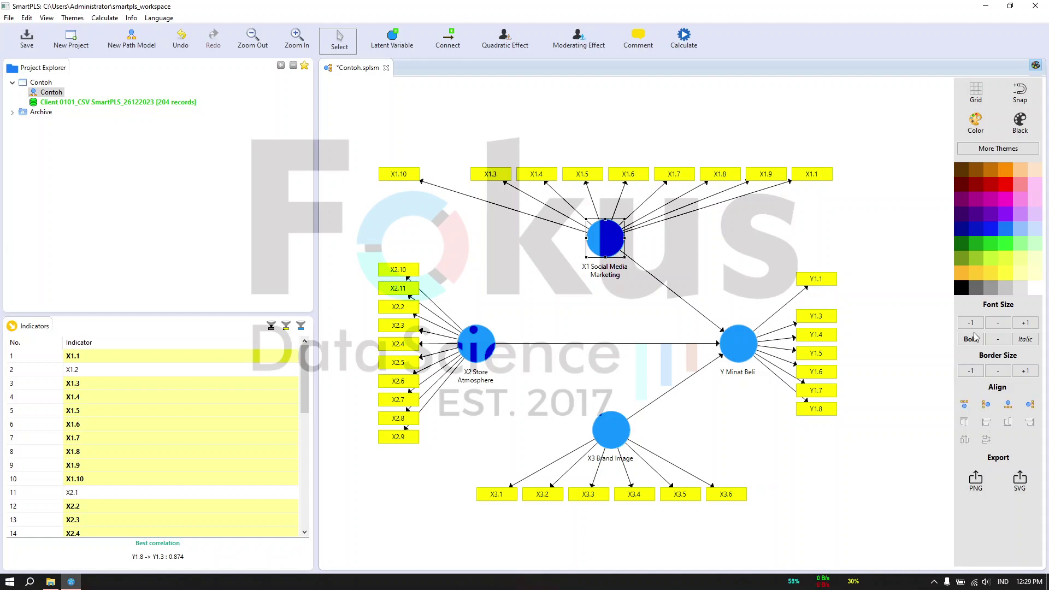
pyautogui.click(964, 404)
pyautogui.click(734, 341)
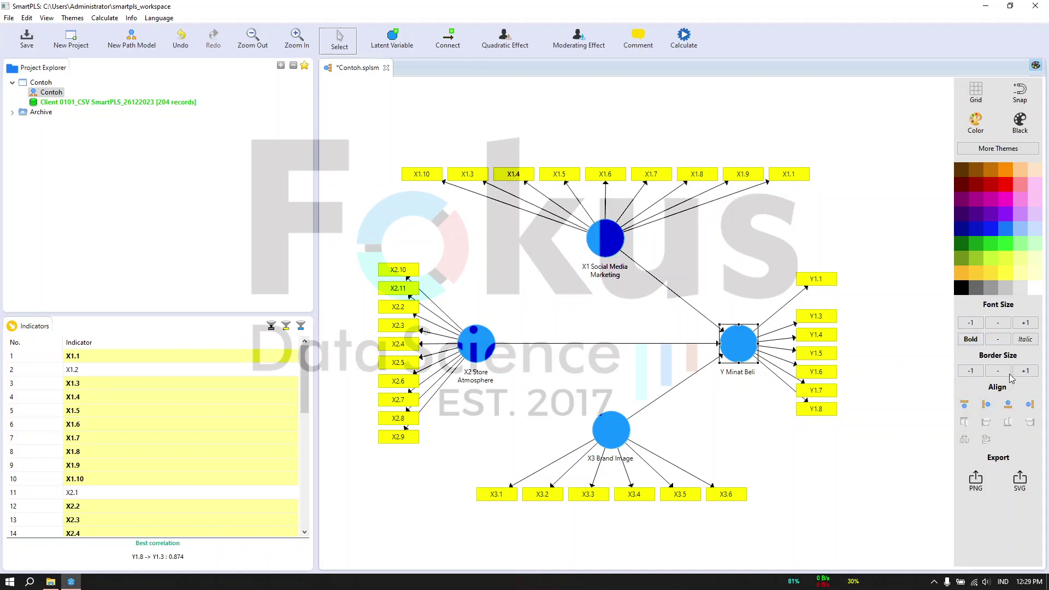
pyautogui.click(1030, 404)
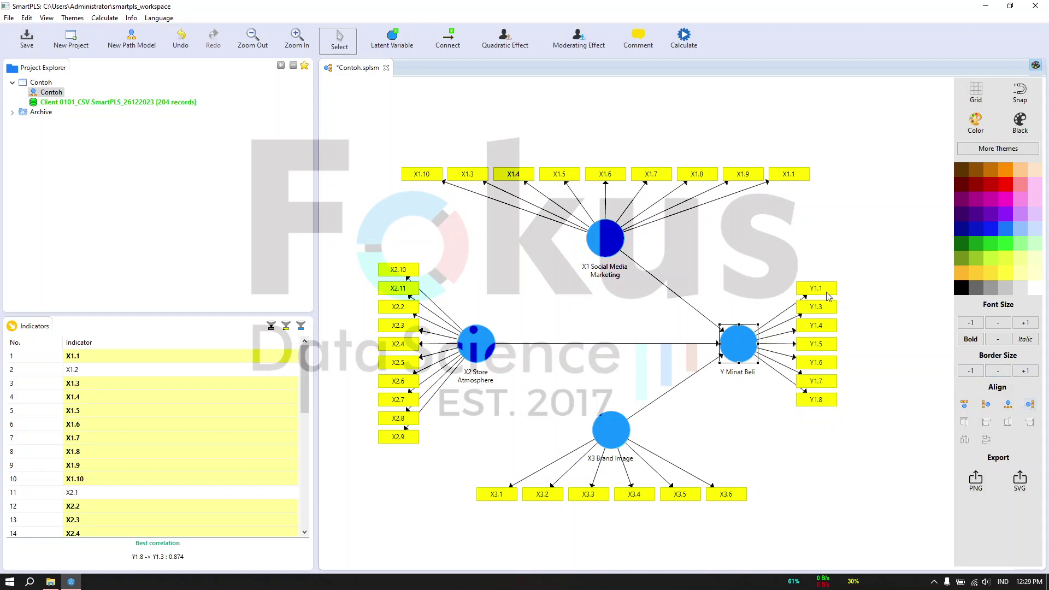
# Run the PLS Algorithm with path weighting, 300 maximum iterations and stop criterion 7, opening the full report
pyautogui.click(689, 43)
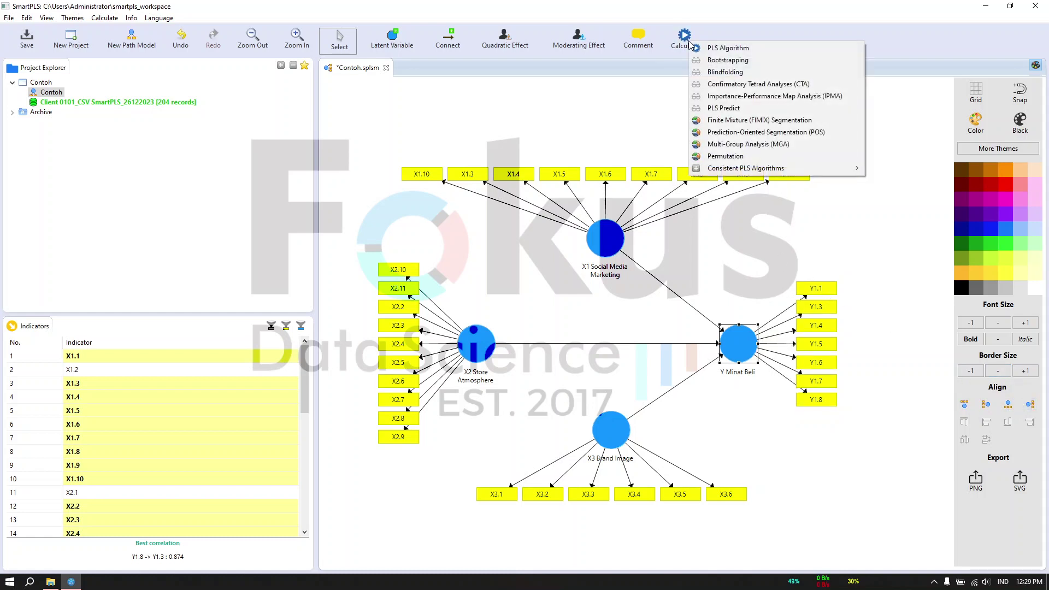
pyautogui.click(724, 48)
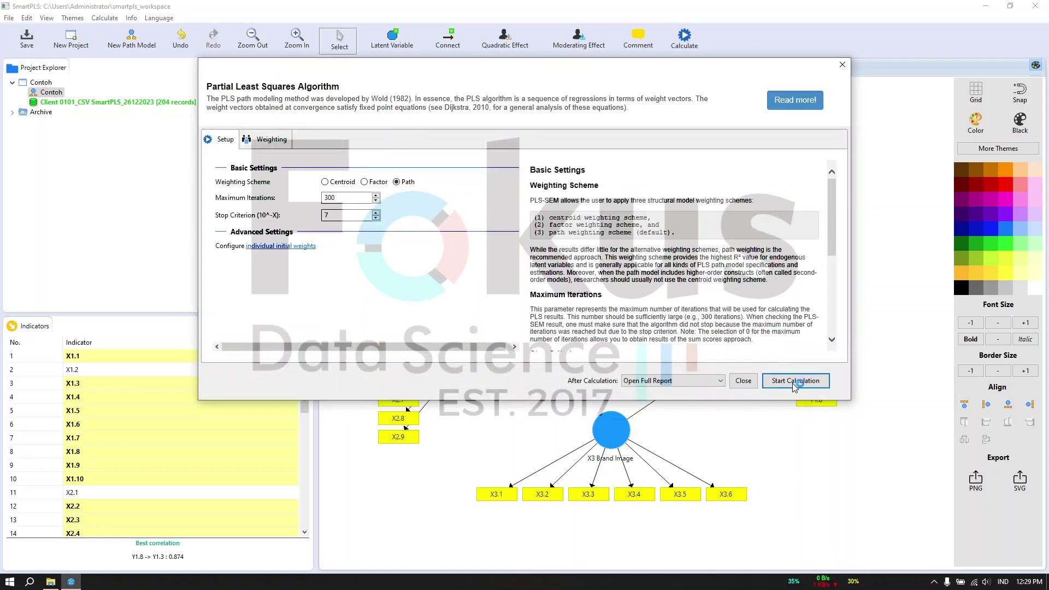
pyautogui.click(796, 381)
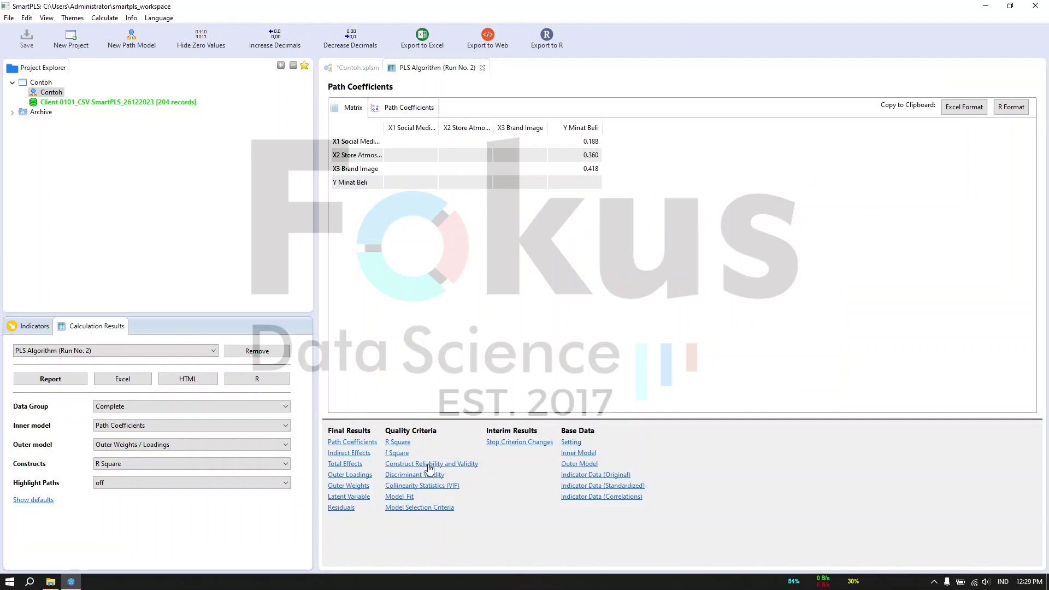
# Review the outer loadings, construct reliability and validity, and outer and inner VIF values in the second PLS Algorithm report
pyautogui.click(429, 464)
pyautogui.click(360, 475)
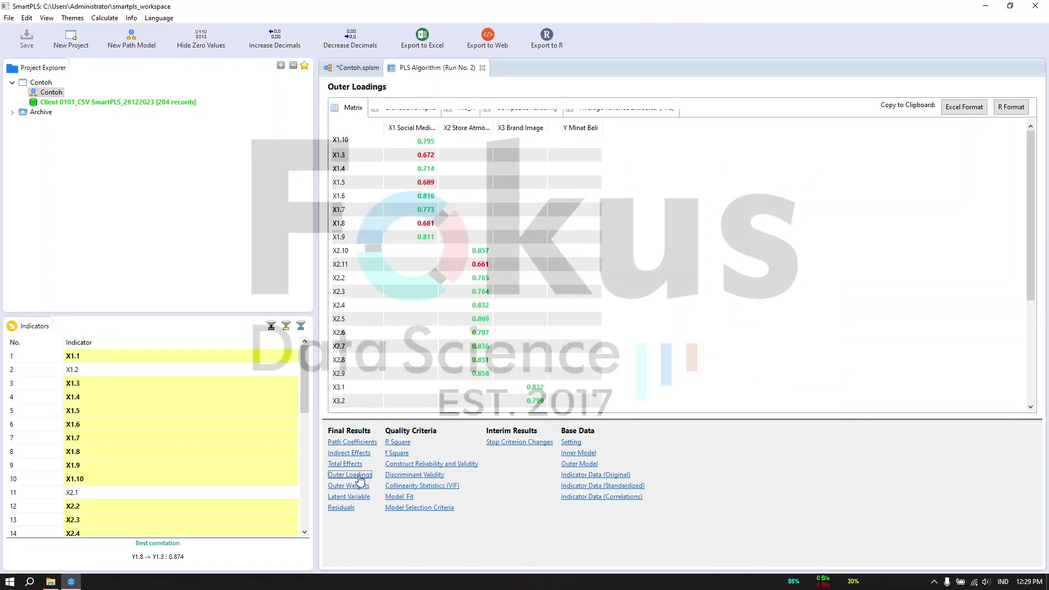
pyautogui.scroll(-4, 466, 290)
pyautogui.scroll(4, 469, 287)
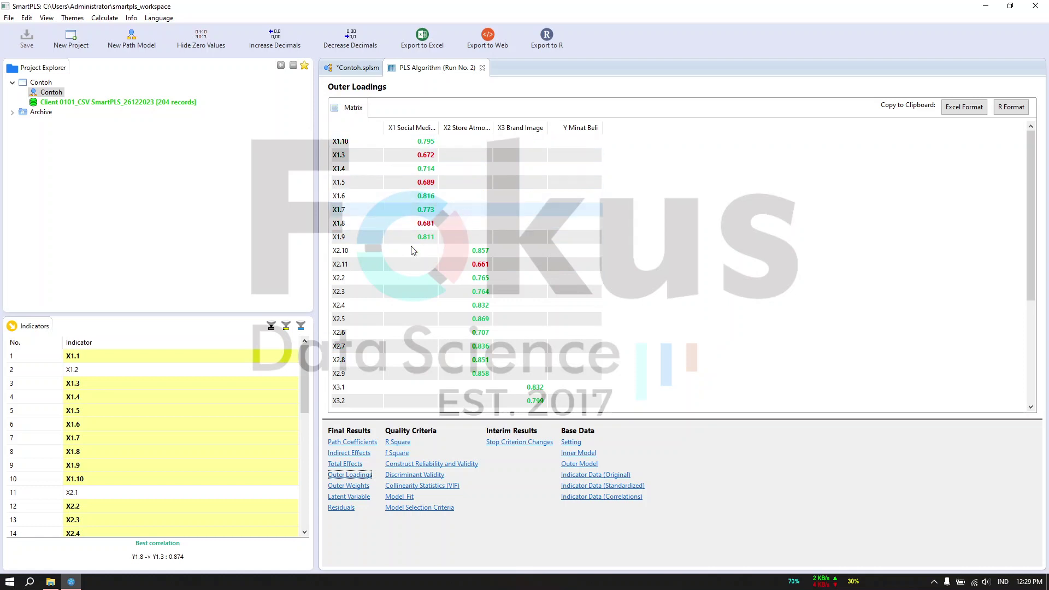
pyautogui.click(444, 465)
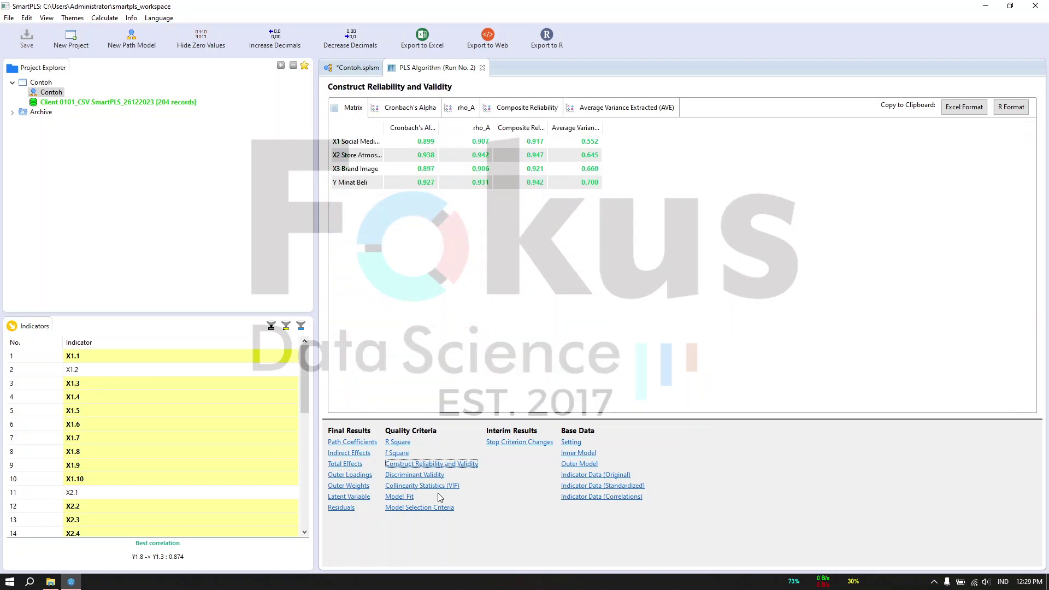
pyautogui.click(435, 486)
pyautogui.scroll(-5, 498, 388)
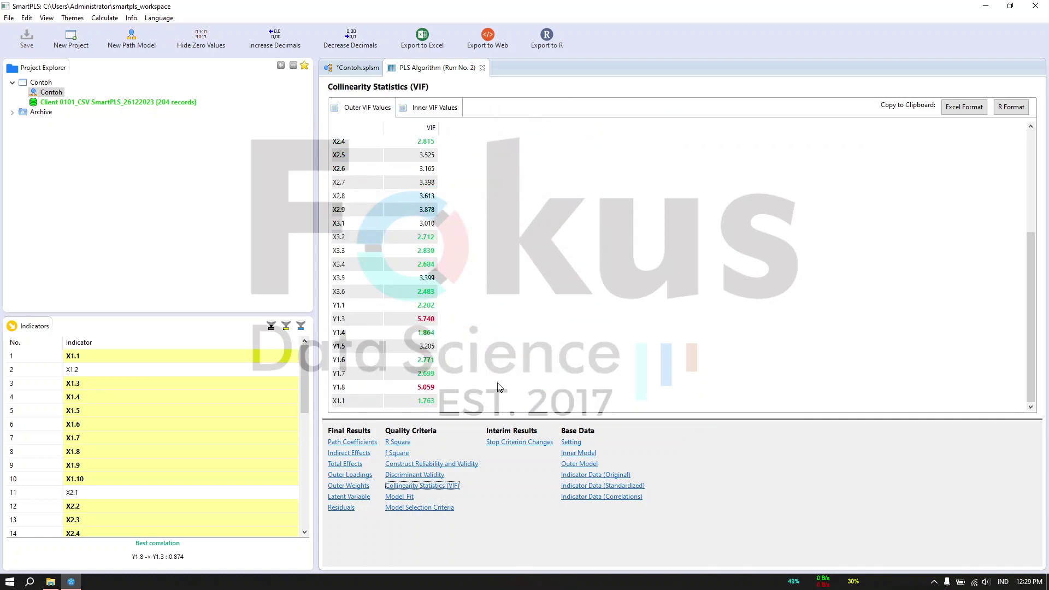
pyautogui.click(432, 109)
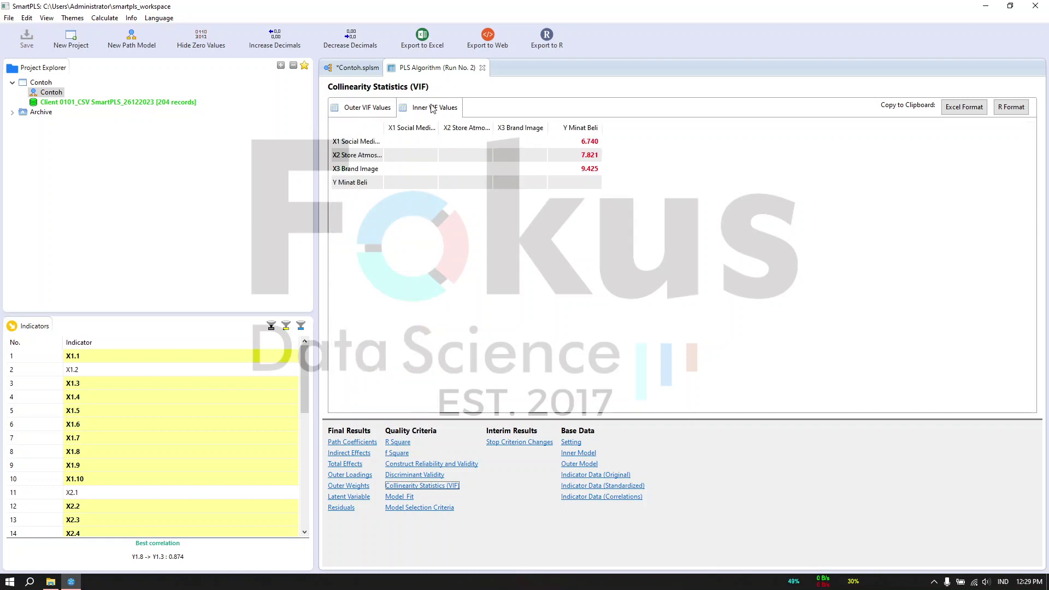
# Show the recalculated path model and consult the PLSAlgorithm 1 sheet in the Excel workbook before returning to the model
pyautogui.click(350, 70)
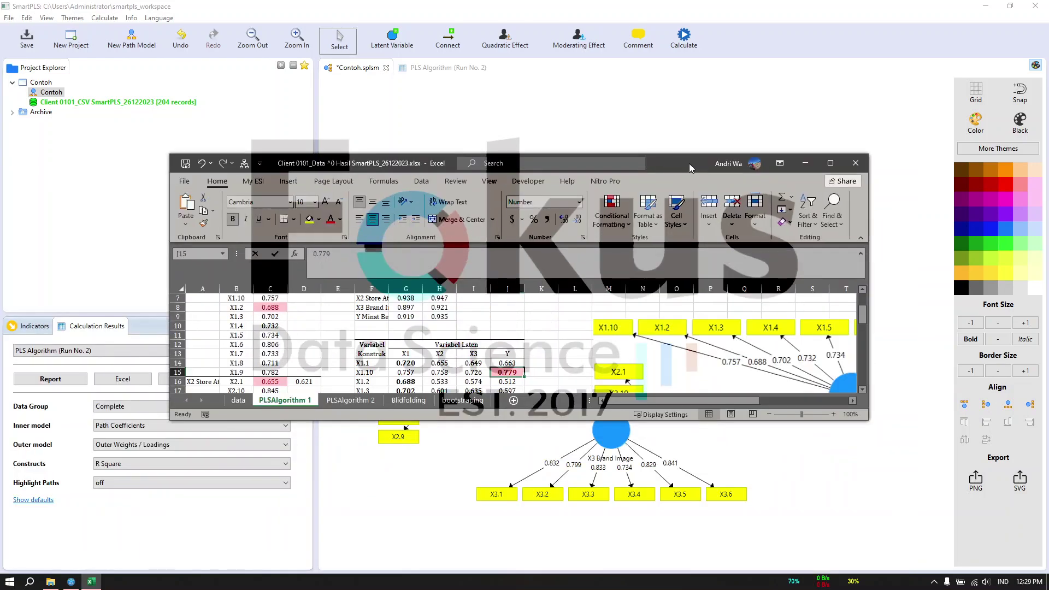
pyautogui.doubleClick(689, 163)
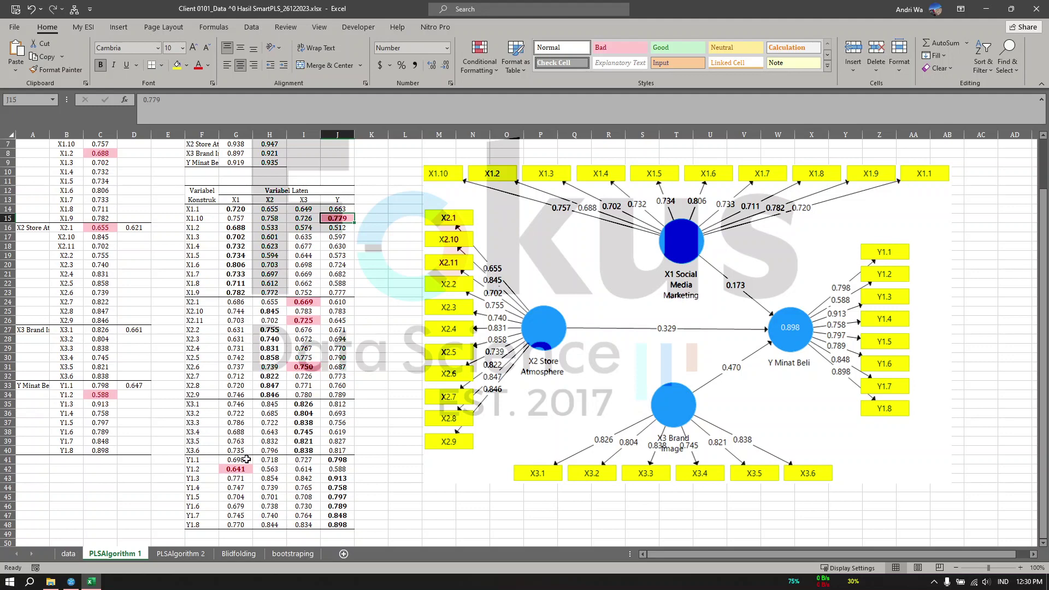
pyautogui.doubleClick(781, 10)
pyautogui.hotkey('alt', 'F4')
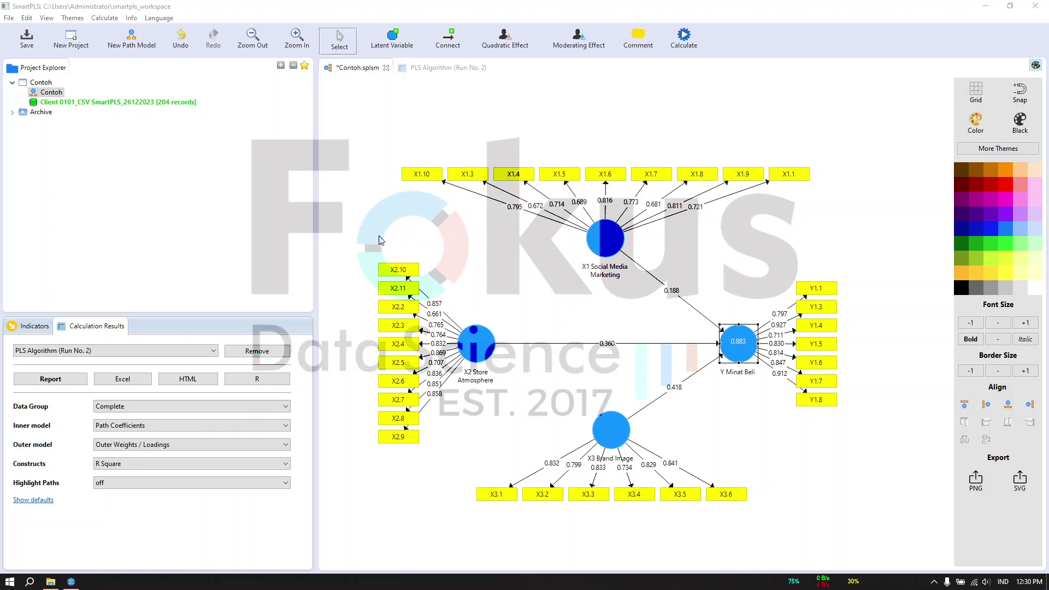
# Delete indicator X1.10 from X1 Social Media Marketing and indicators X2.11 and X2.6 from X2 Store Atmosphere
pyautogui.click(547, 188)
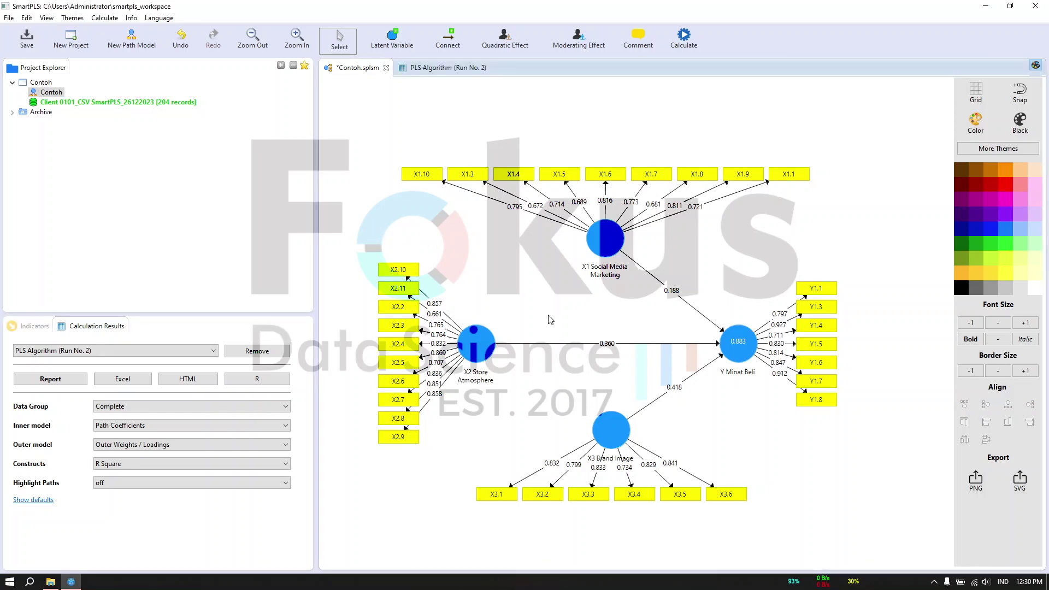
pyautogui.click(435, 173)
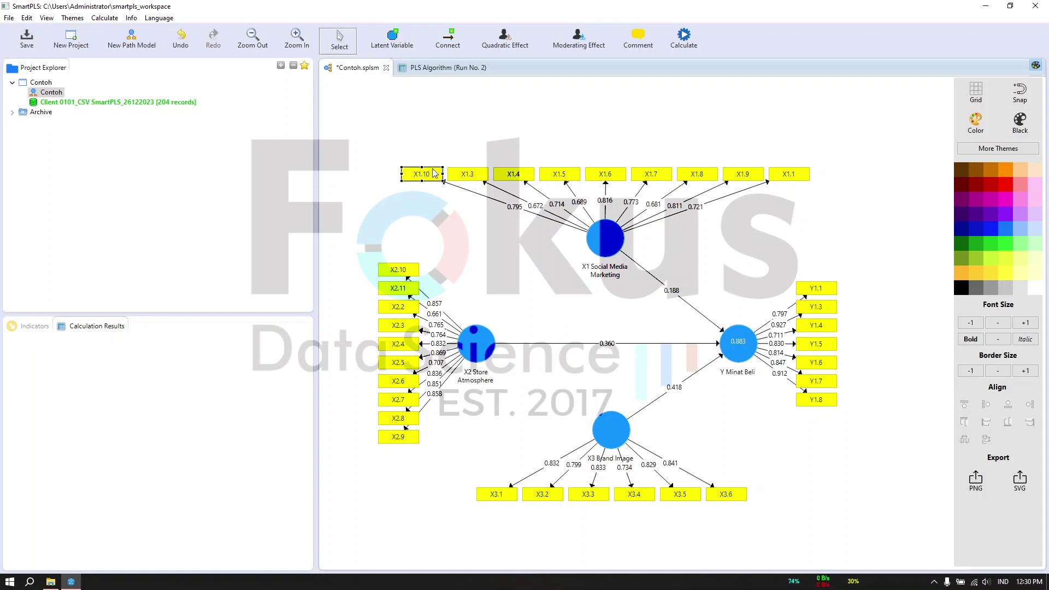
pyautogui.press('Delete')
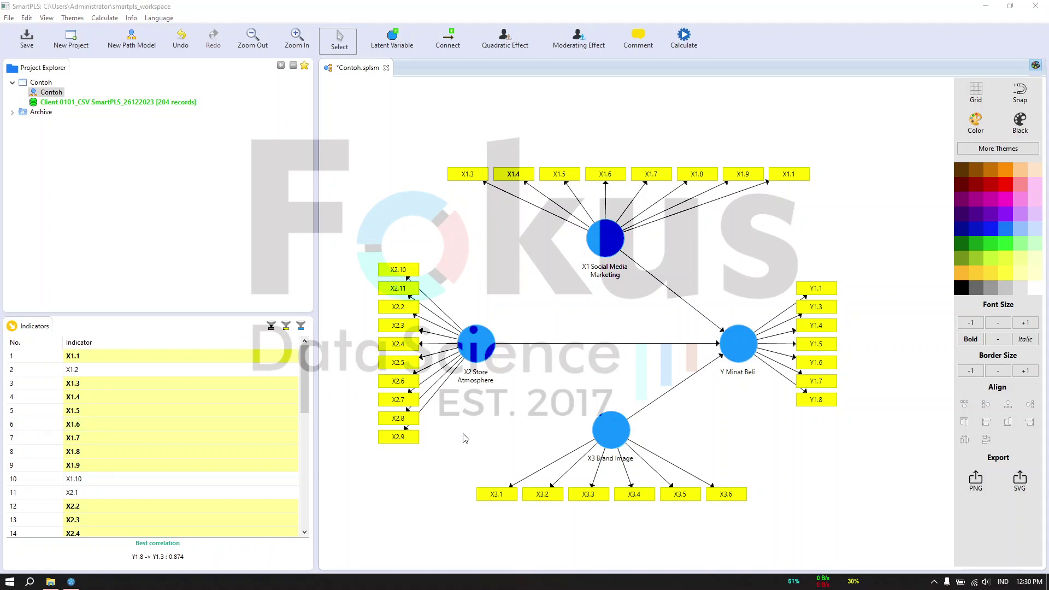
pyautogui.click(452, 387)
pyautogui.click(405, 293)
pyautogui.press('Delete')
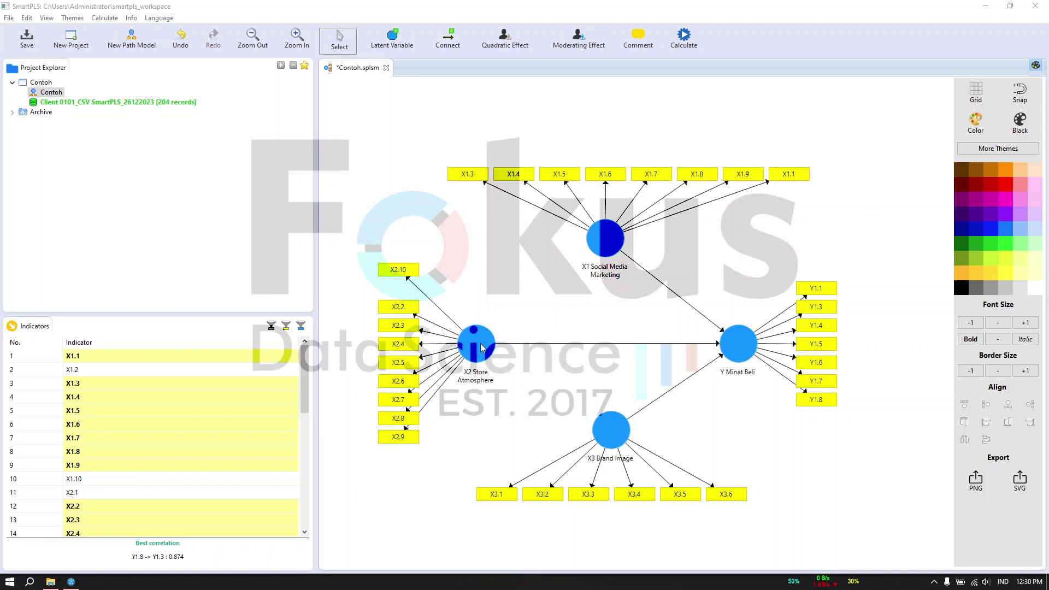
pyautogui.click(394, 388)
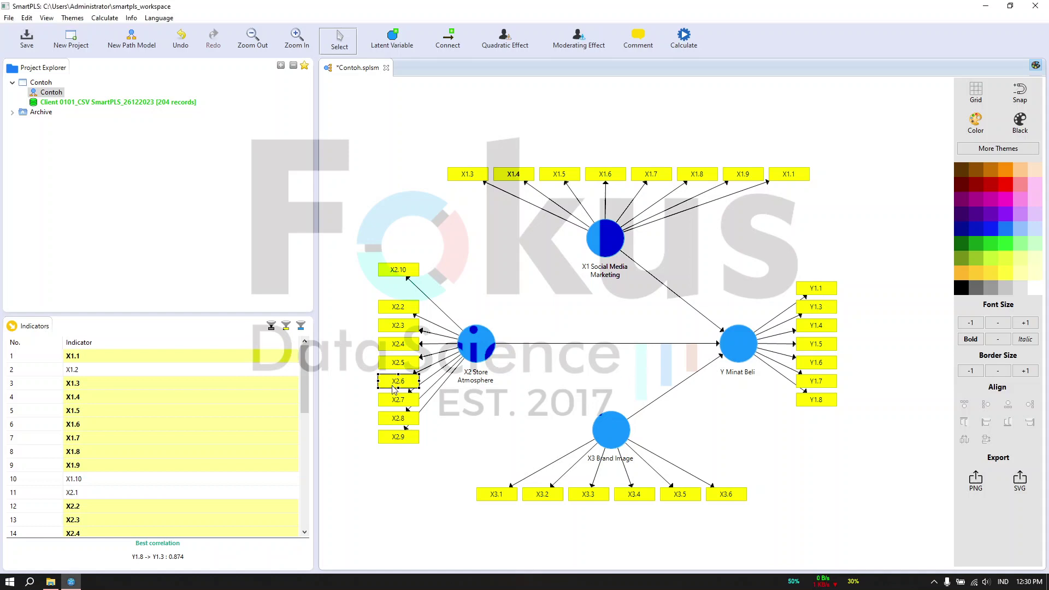
pyautogui.press('Delete')
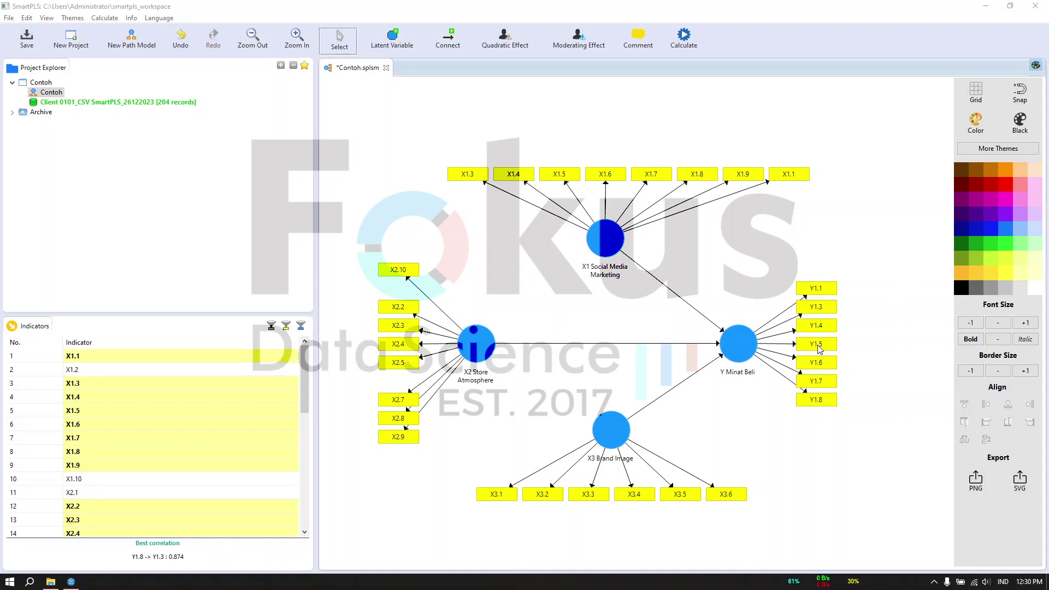
# Recalculate the reduced model with the PLS Algorithm using path weighting, 300 maximum iterations and stop criterion 7, opening the full report
pyautogui.click(685, 37)
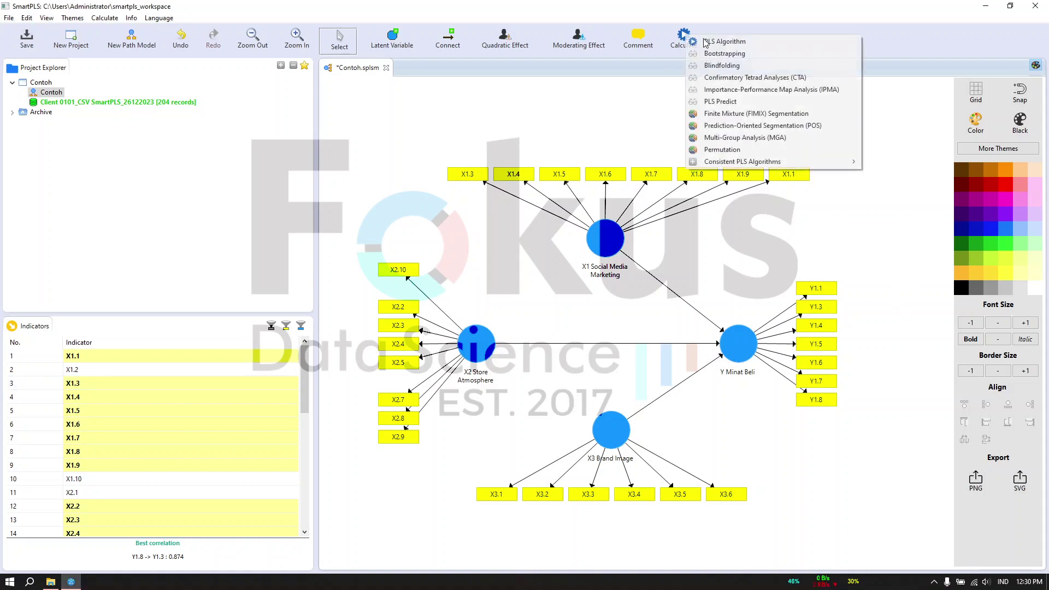
pyautogui.click(705, 43)
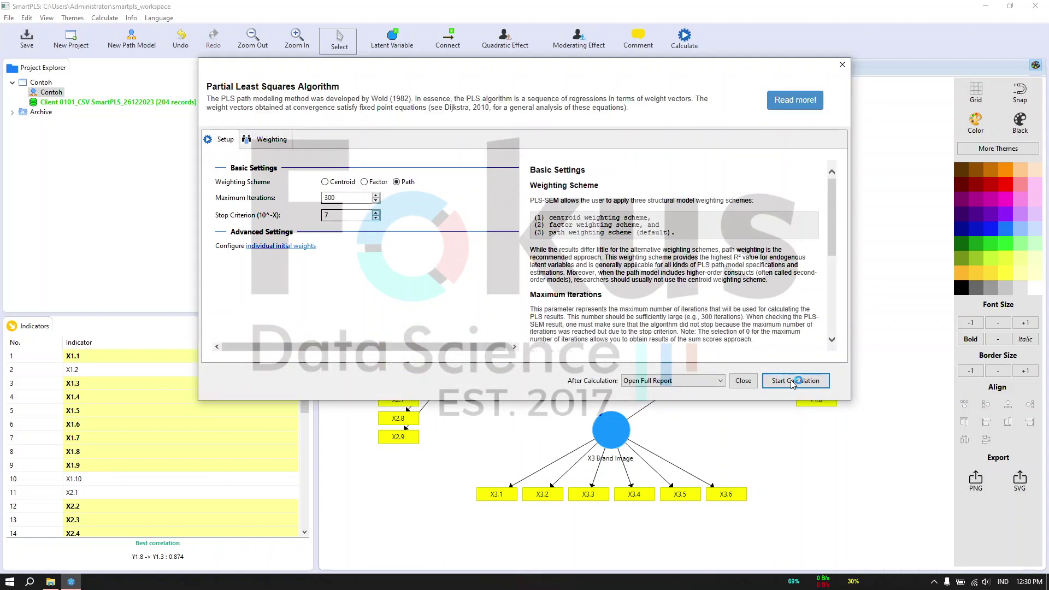
pyautogui.click(784, 381)
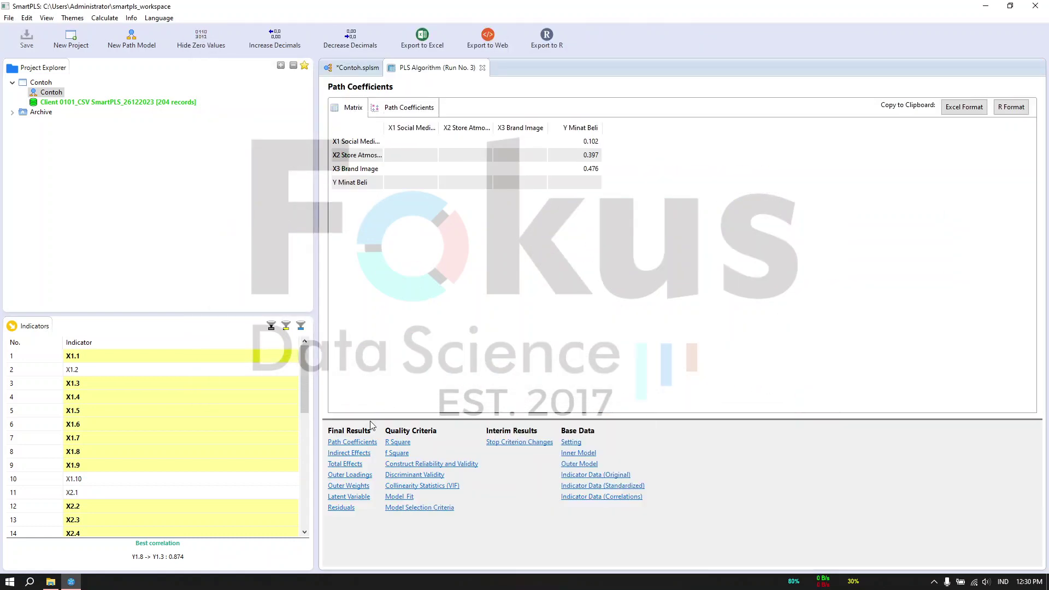
# Review the third run's outer loadings, construct reliability and validity, cross loadings, and outer and inner VIF values
pyautogui.click(350, 475)
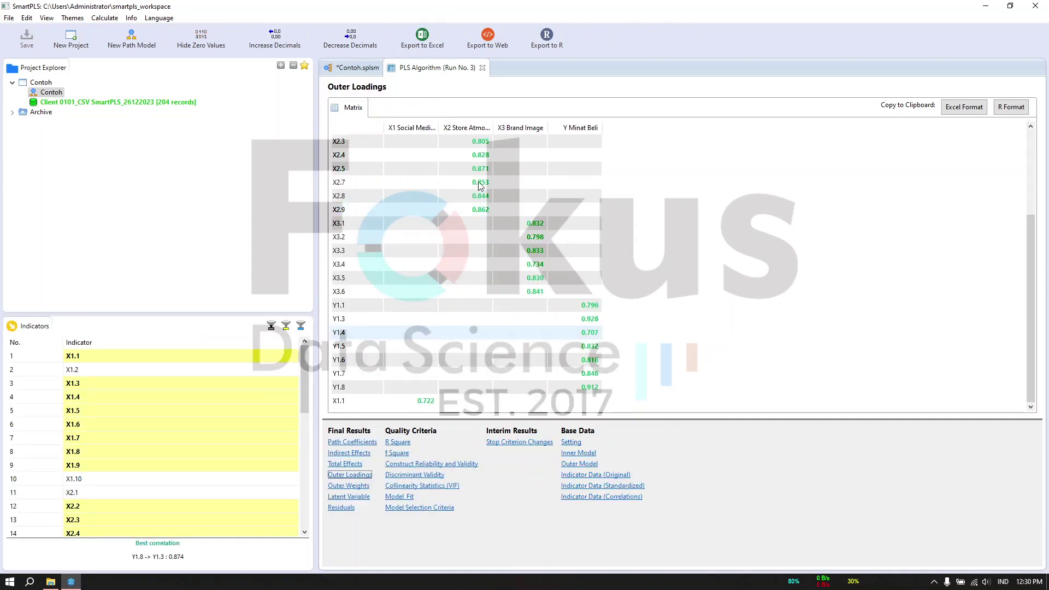
pyautogui.click(438, 464)
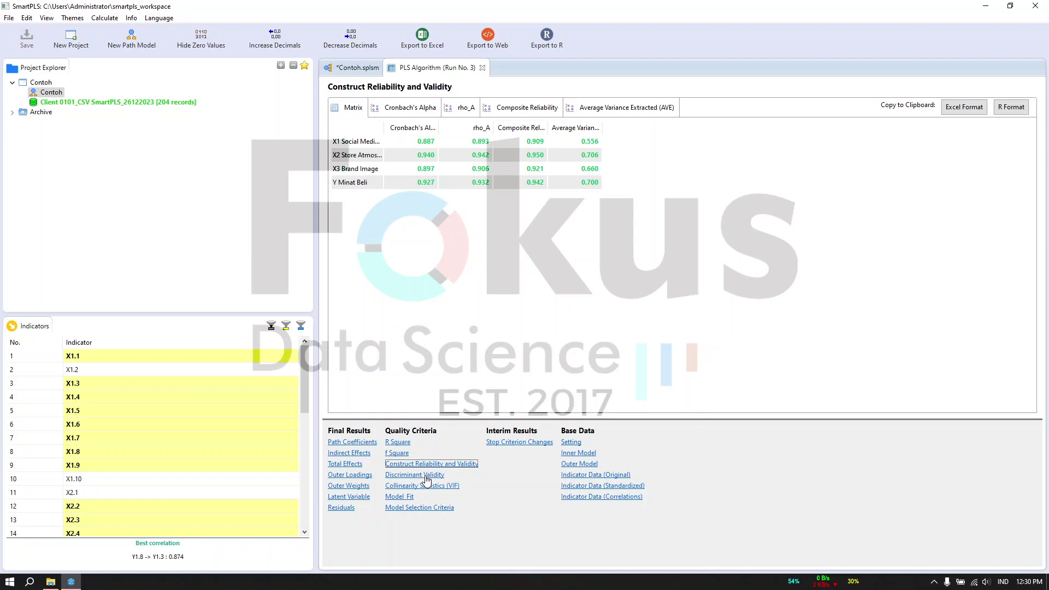
pyautogui.click(416, 475)
pyautogui.click(466, 114)
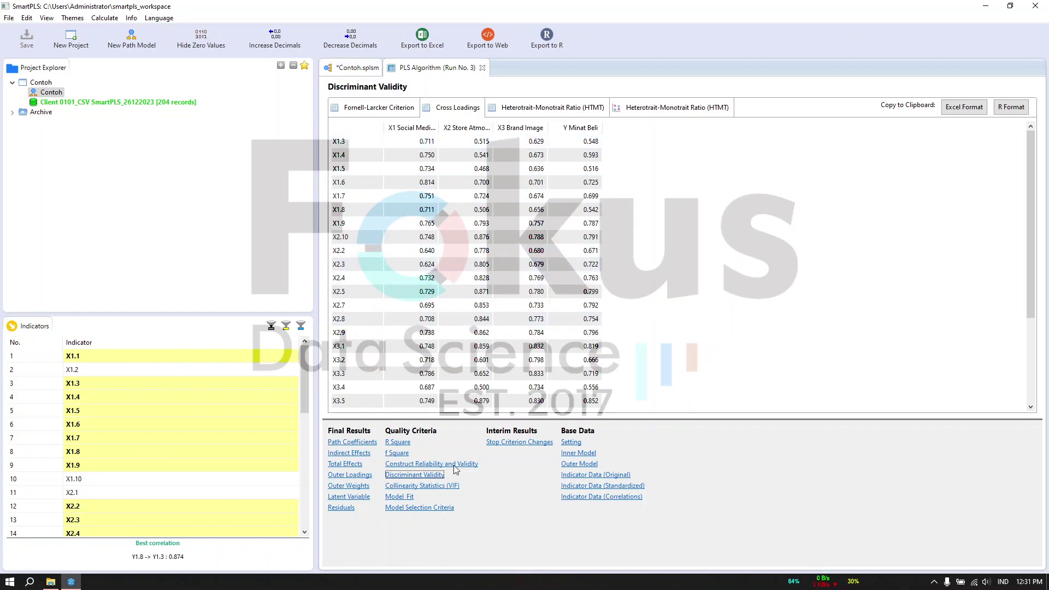
pyautogui.click(358, 67)
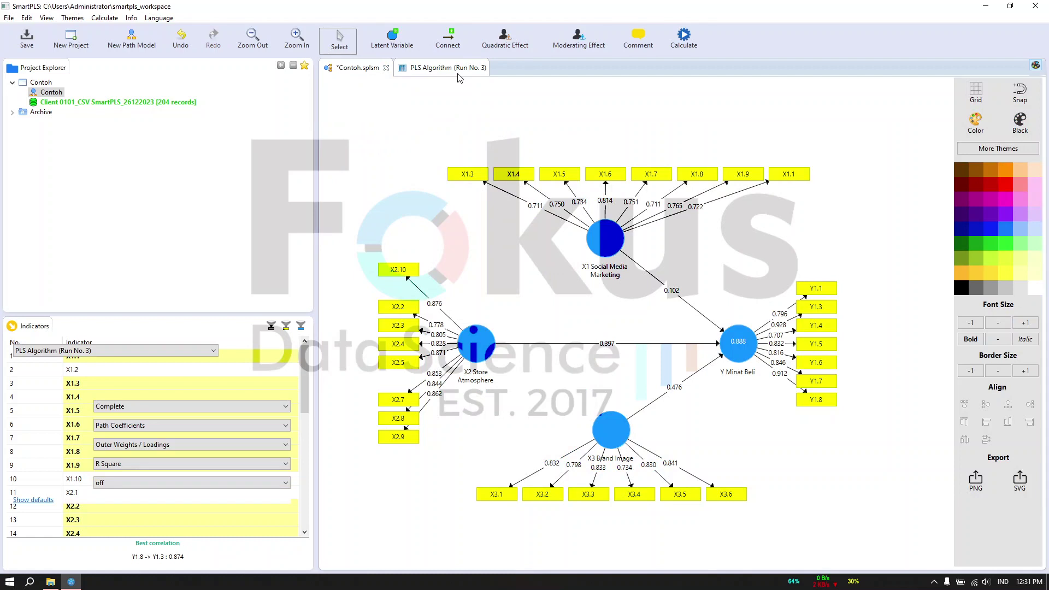
pyautogui.click(456, 70)
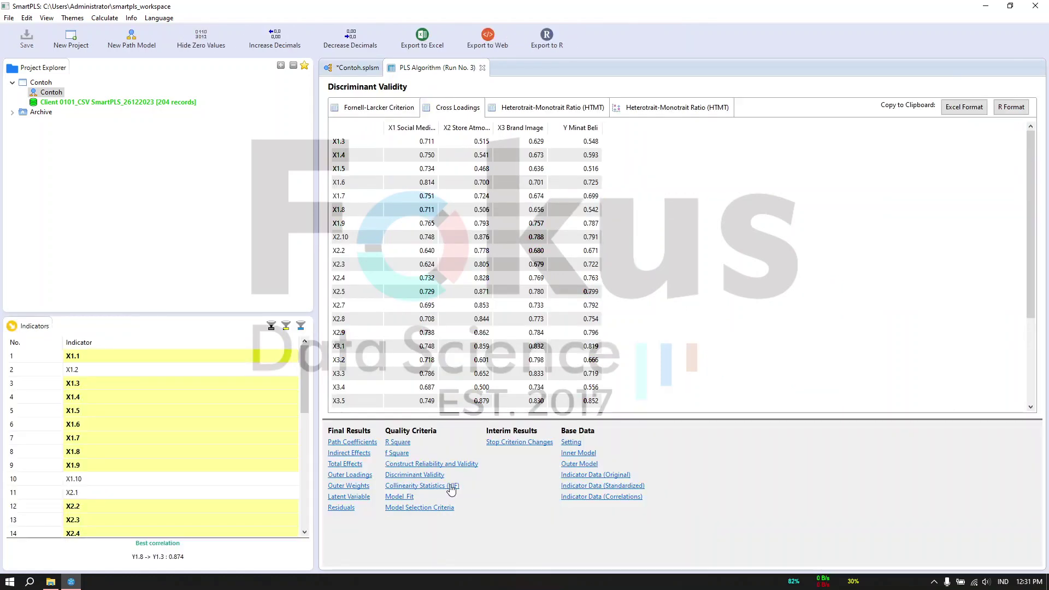
pyautogui.click(451, 486)
pyautogui.scroll(-5, 467, 300)
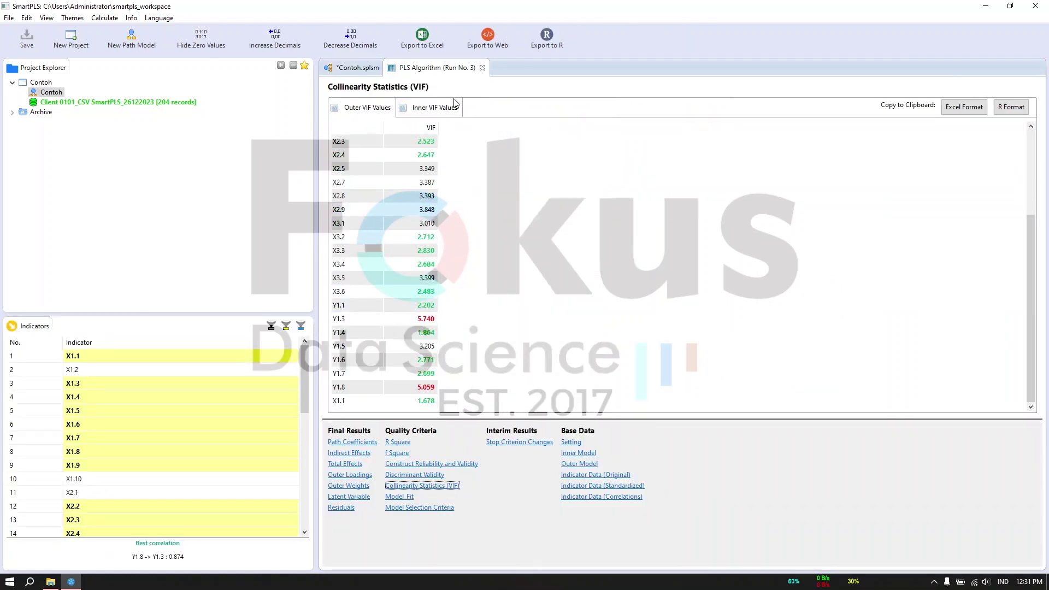
pyautogui.click(433, 108)
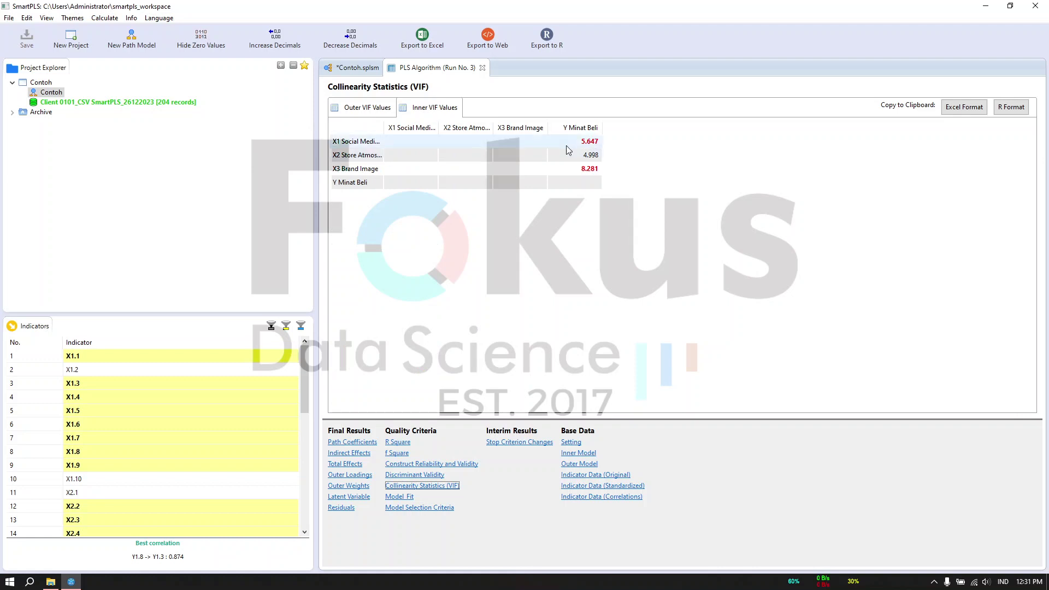
# Save the path model and realign the remaining indicators above X1 Social Media Marketing and to the left of X2 Store Atmosphere
pyautogui.click(347, 72)
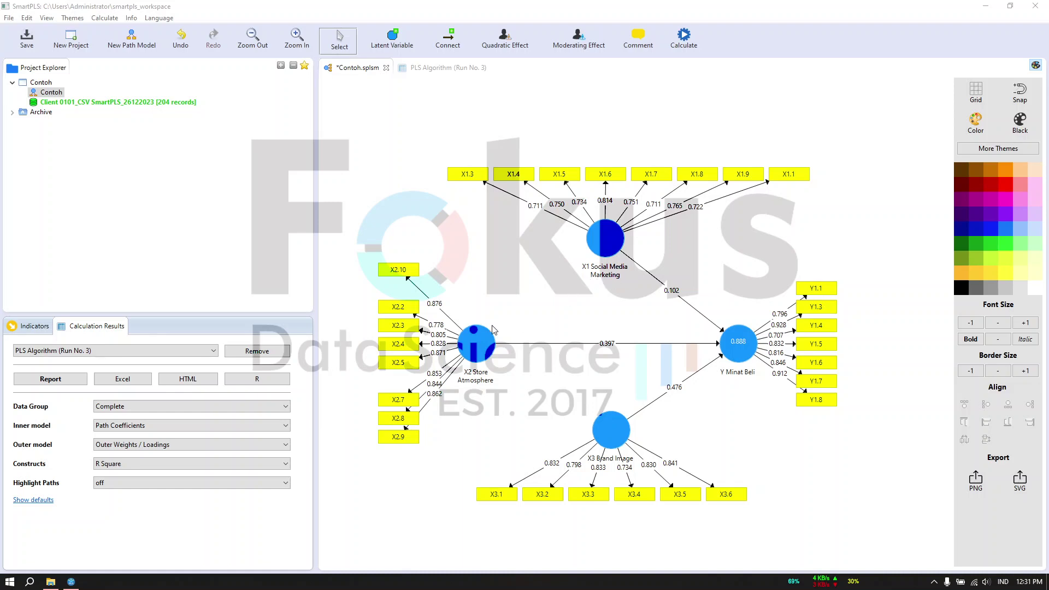
pyautogui.click(613, 234)
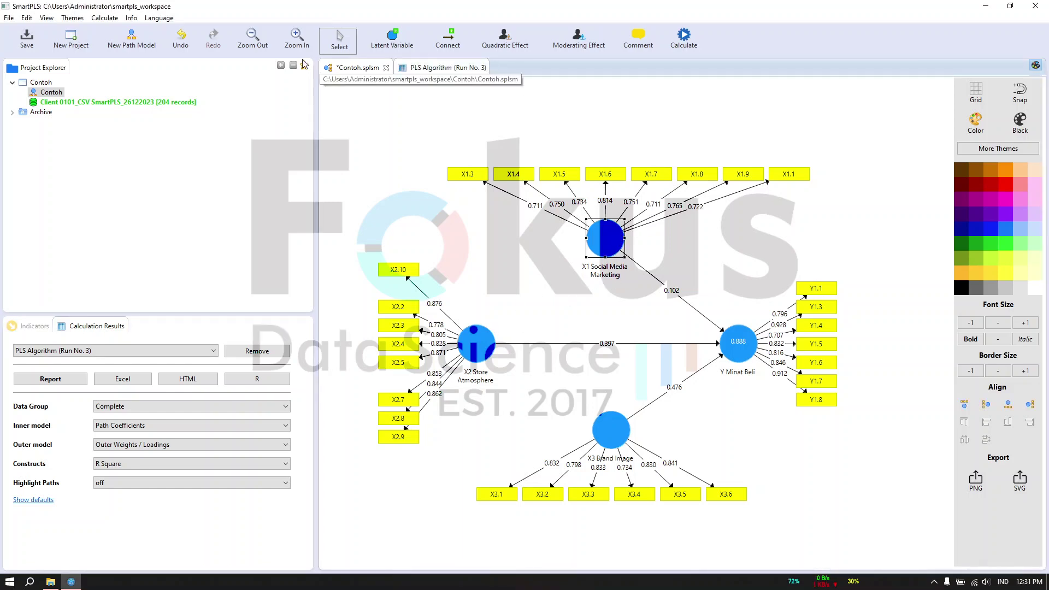
pyautogui.click(34, 43)
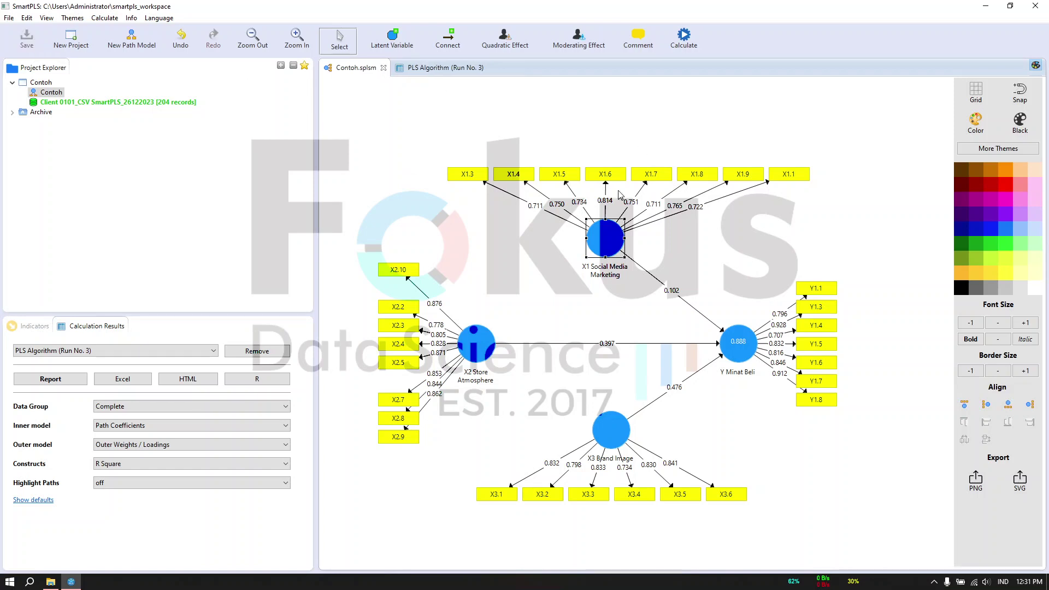
pyautogui.click(964, 405)
pyautogui.click(488, 353)
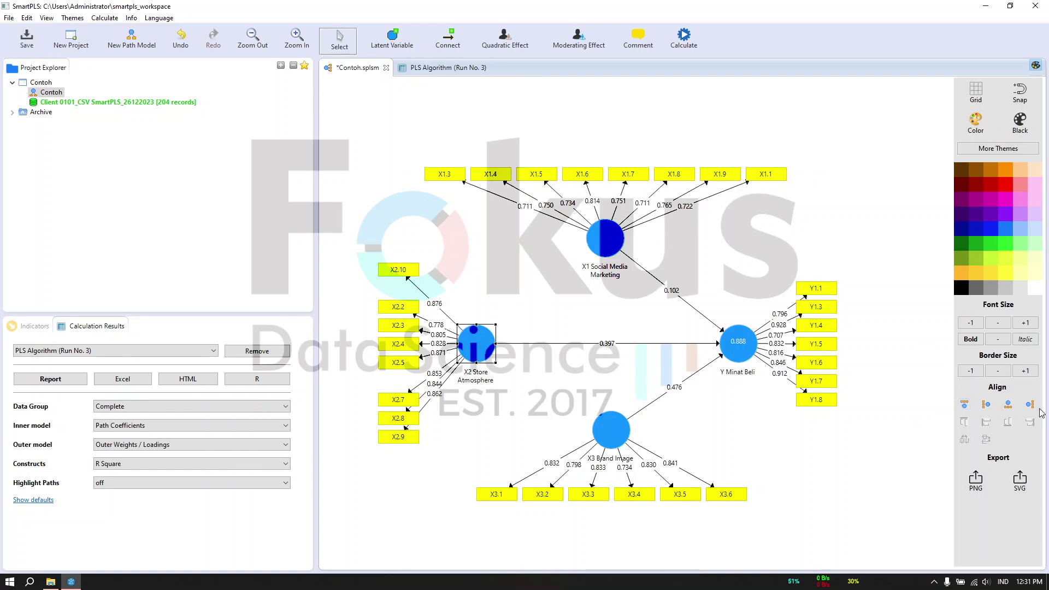
pyautogui.click(984, 404)
pyautogui.click(743, 355)
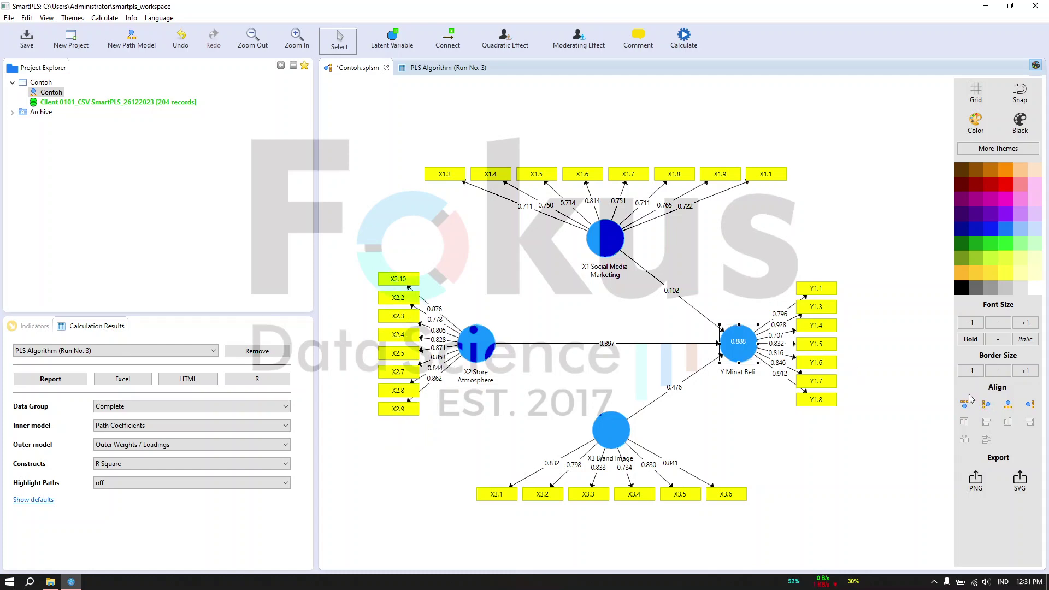
pyautogui.click(625, 435)
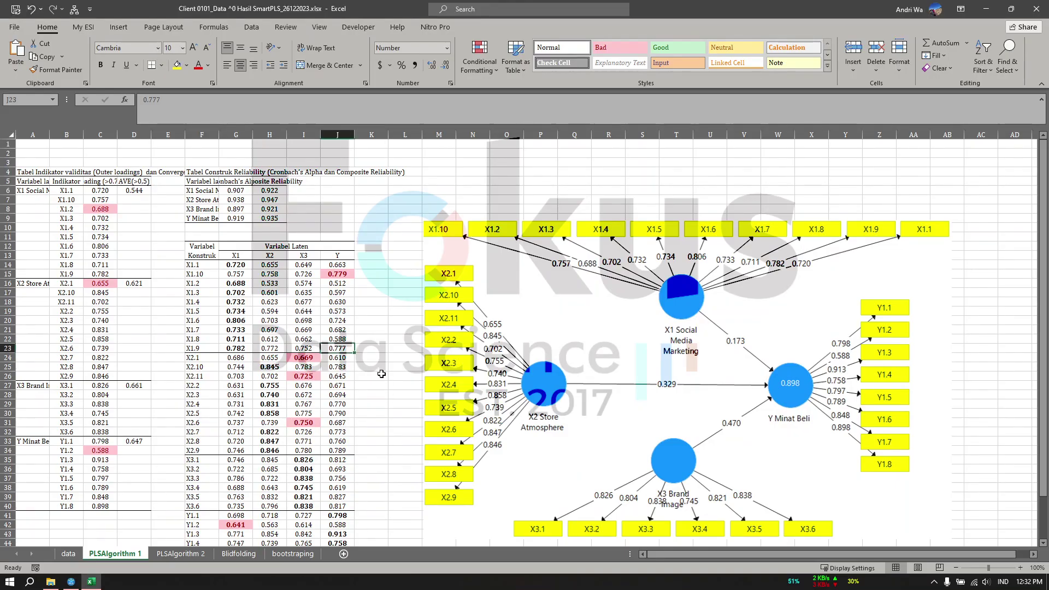
# Switch to the Excel workbook's PLSAlgorithm 1 sheet and examine the X1.9 row of the cross-loadings table
pyautogui.click(1021, 568)
pyautogui.click(1020, 568)
pyautogui.click(1021, 568)
pyautogui.click(1021, 568)
pyautogui.click(1021, 568)
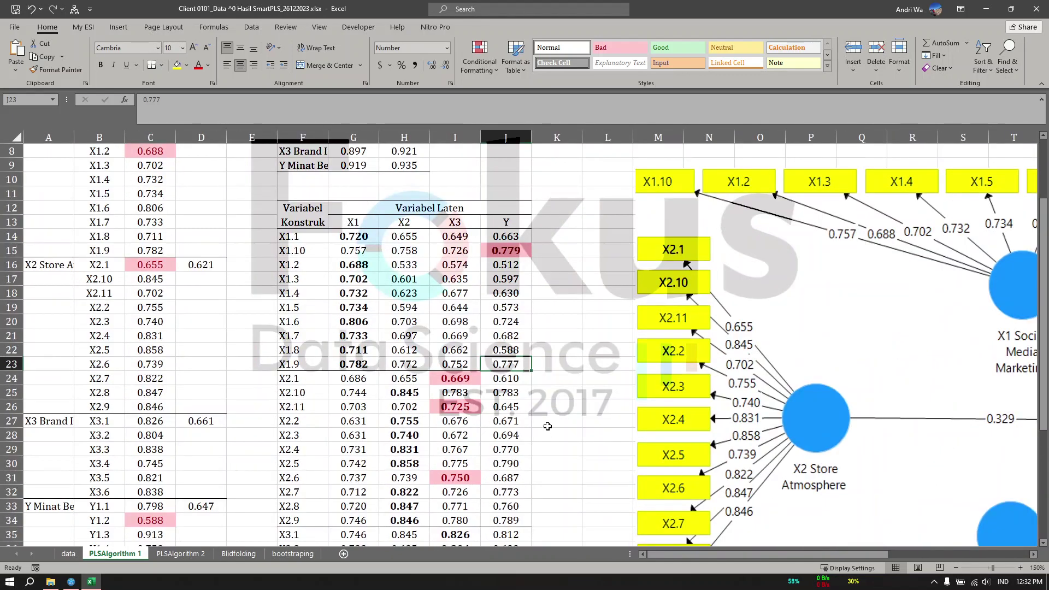
pyautogui.click(511, 392)
pyautogui.moveTo(352, 364); pyautogui.dragTo(506, 364)
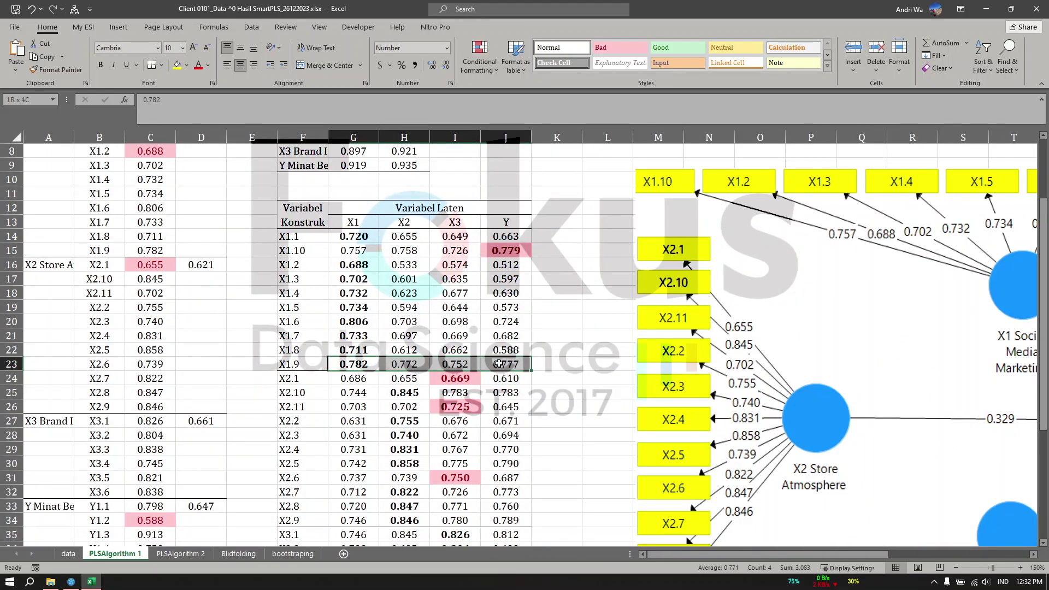
pyautogui.click(359, 365)
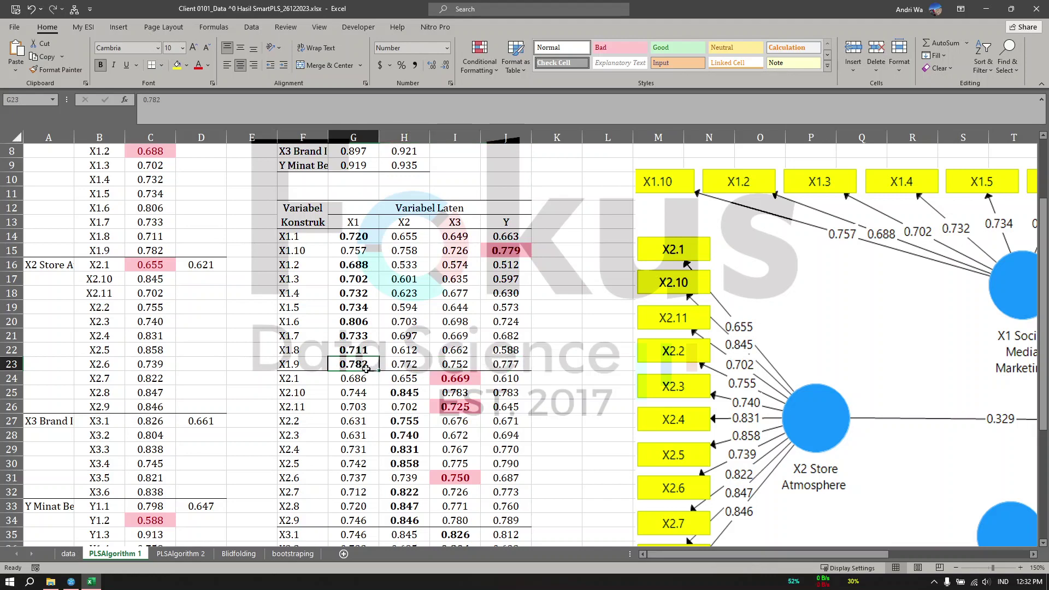
pyautogui.click(403, 365)
pyautogui.click(339, 365)
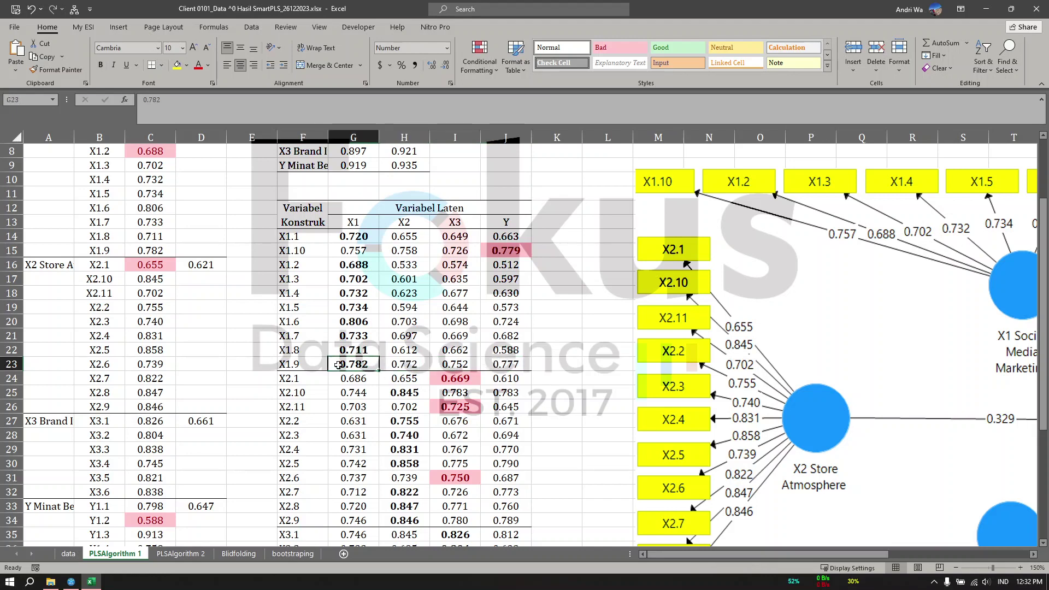
# Examine X1.9's loading on its own construct along with the other X1 indicators' values in the X1 column
pyautogui.click(290, 366)
pyautogui.click(367, 368)
pyautogui.click(299, 369)
pyautogui.moveTo(299, 369); pyautogui.dragTo(355, 367)
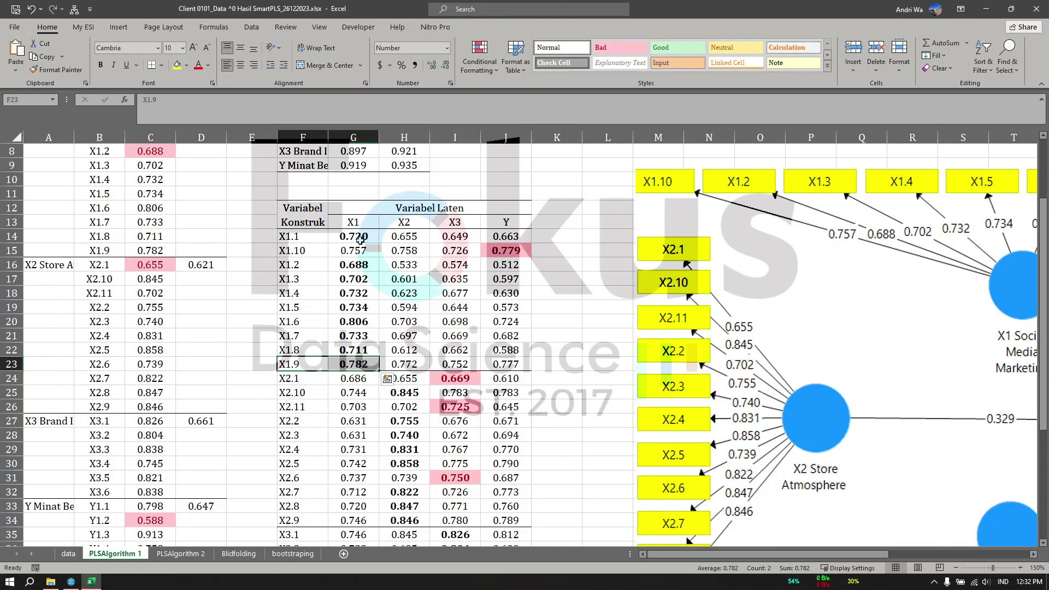
pyautogui.moveTo(355, 222); pyautogui.dragTo(356, 250)
pyautogui.moveTo(358, 294); pyautogui.dragTo(356, 364)
pyautogui.click(355, 364)
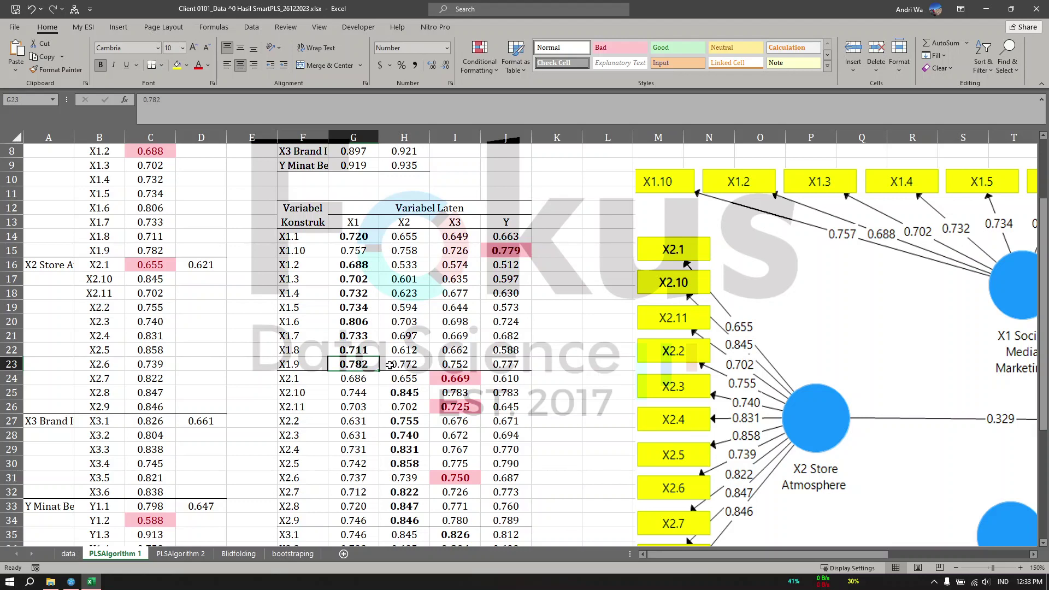
# Compare X1.9's cross-loadings on X2, X3 and Y with its X1 loading, and inspect the rows further down the table
pyautogui.click(391, 365)
pyautogui.click(449, 365)
pyautogui.click(515, 365)
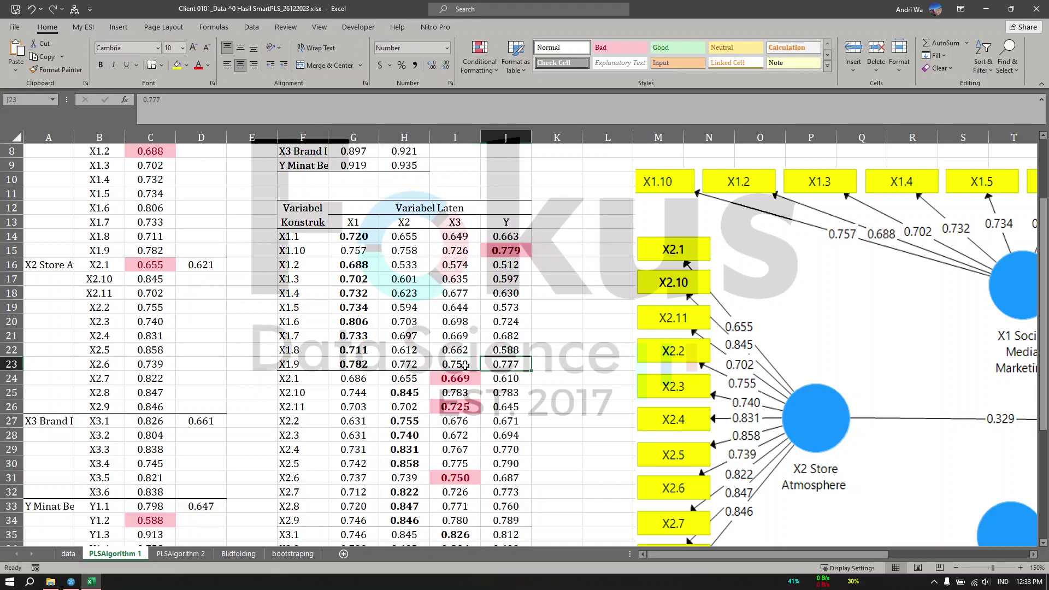
pyautogui.press('Left')
pyautogui.press('Left')
pyautogui.press('Left')
pyautogui.press('Right')
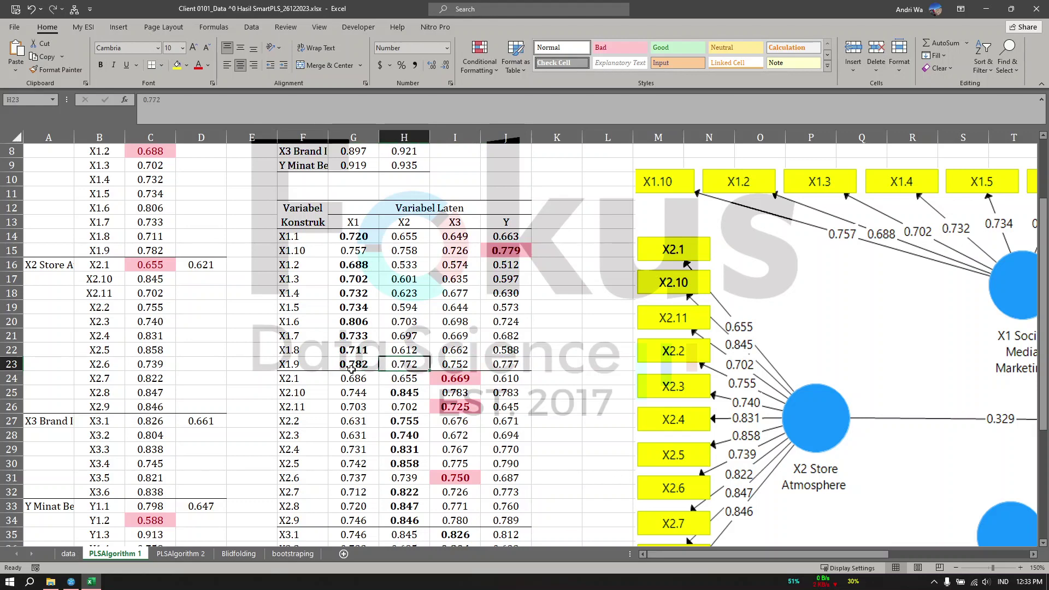
pyautogui.click(351, 370)
pyautogui.click(310, 365)
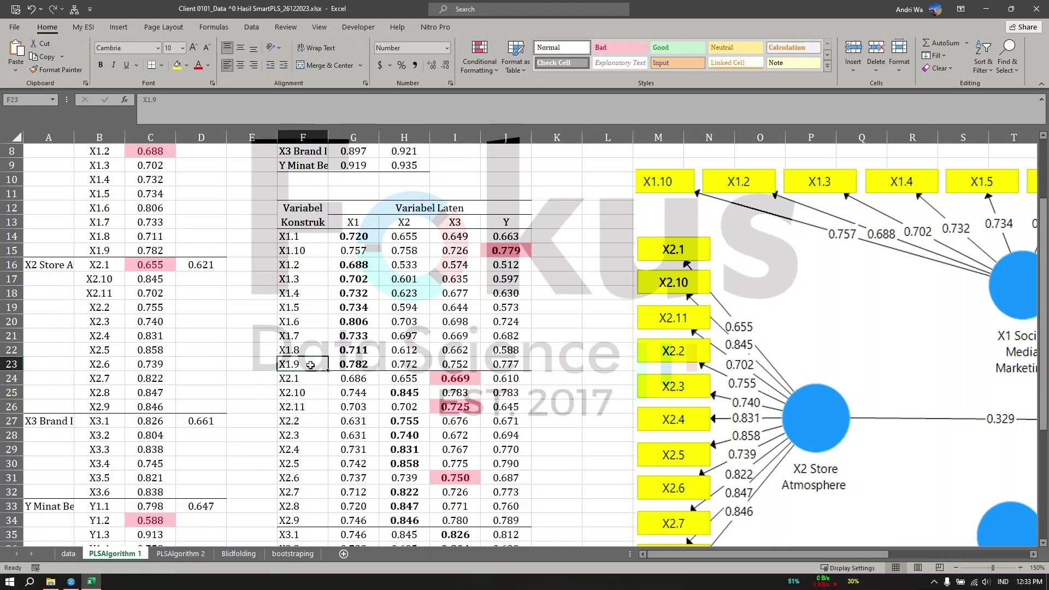
pyautogui.click(412, 365)
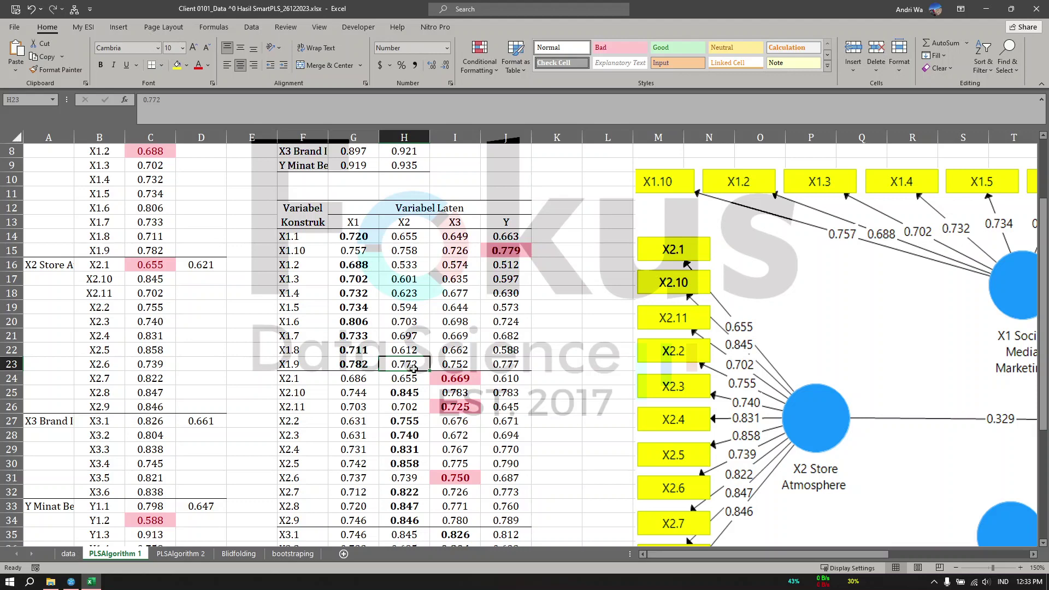
pyautogui.click(459, 366)
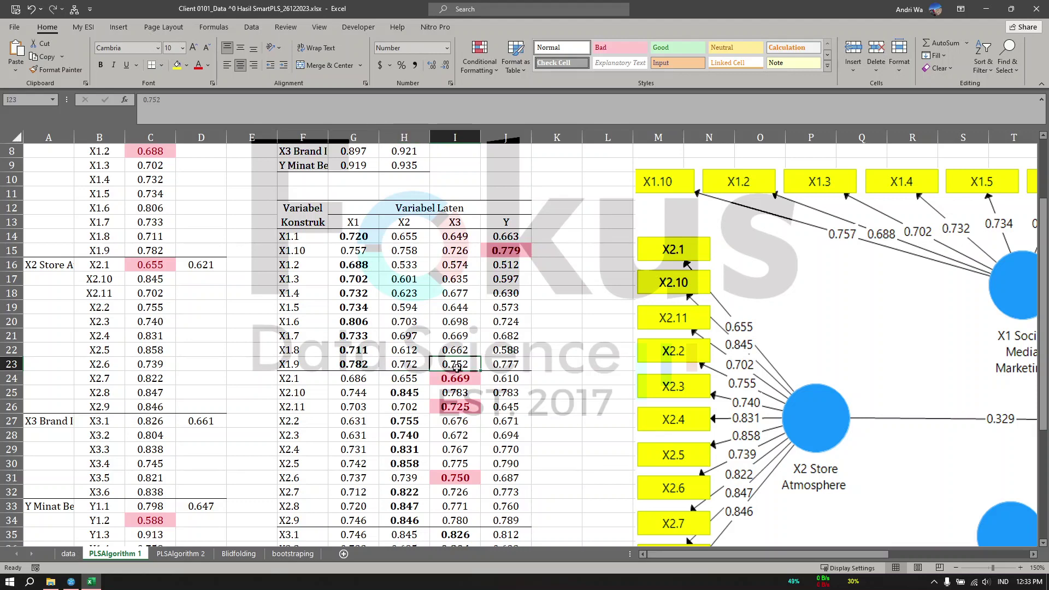
pyautogui.click(512, 365)
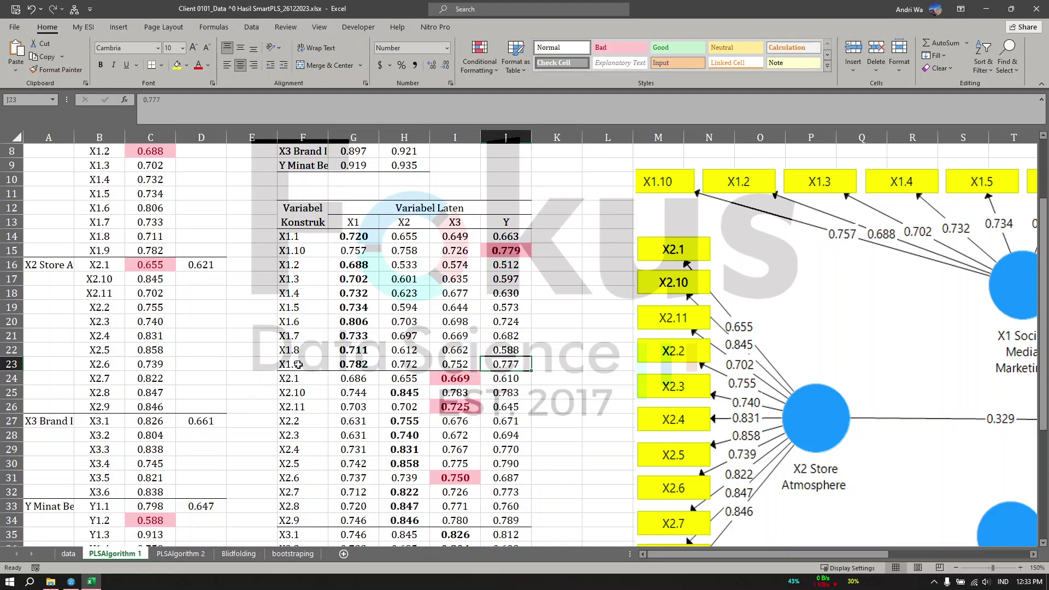
pyautogui.moveTo(299, 366); pyautogui.dragTo(506, 365)
pyautogui.scroll(-4, 519, 383)
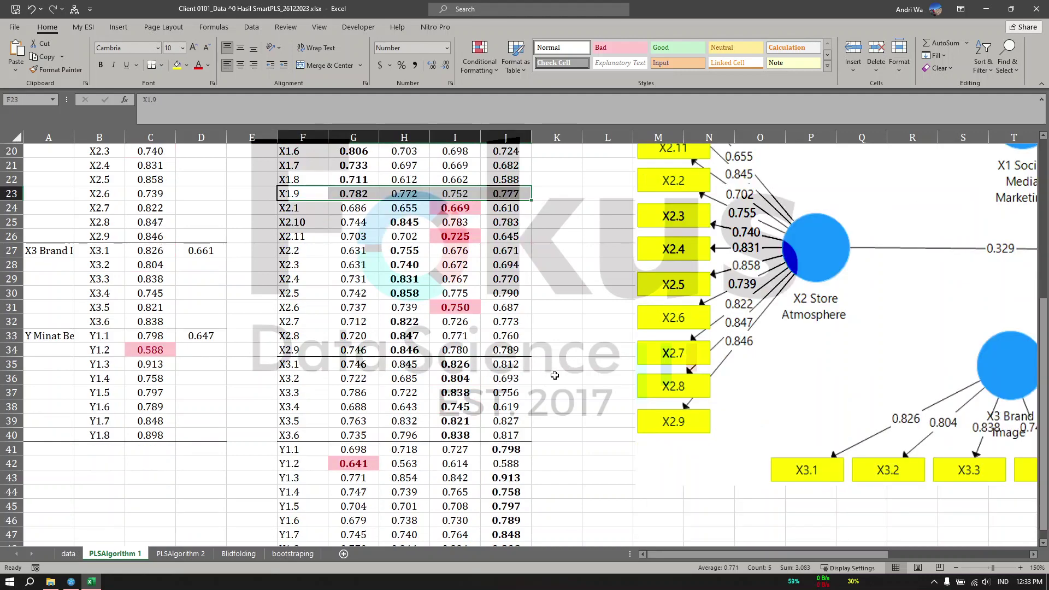
# Look back over the top of the PLSAlgorithm 1 cross-loadings table and re-examine the X1.9 row
pyautogui.scroll(2, 523, 385)
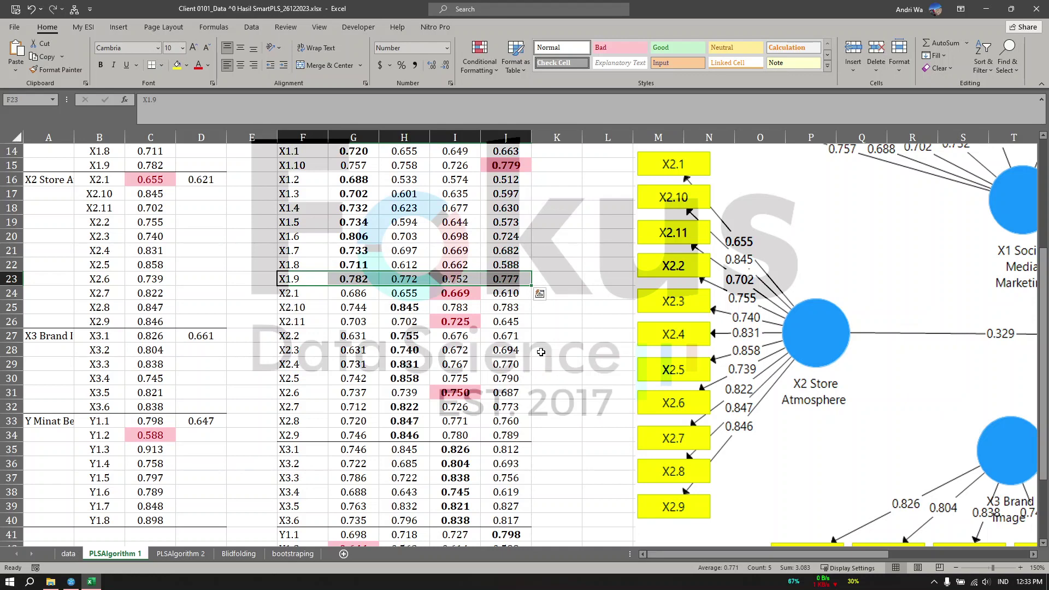
pyautogui.scroll(4, 500, 340)
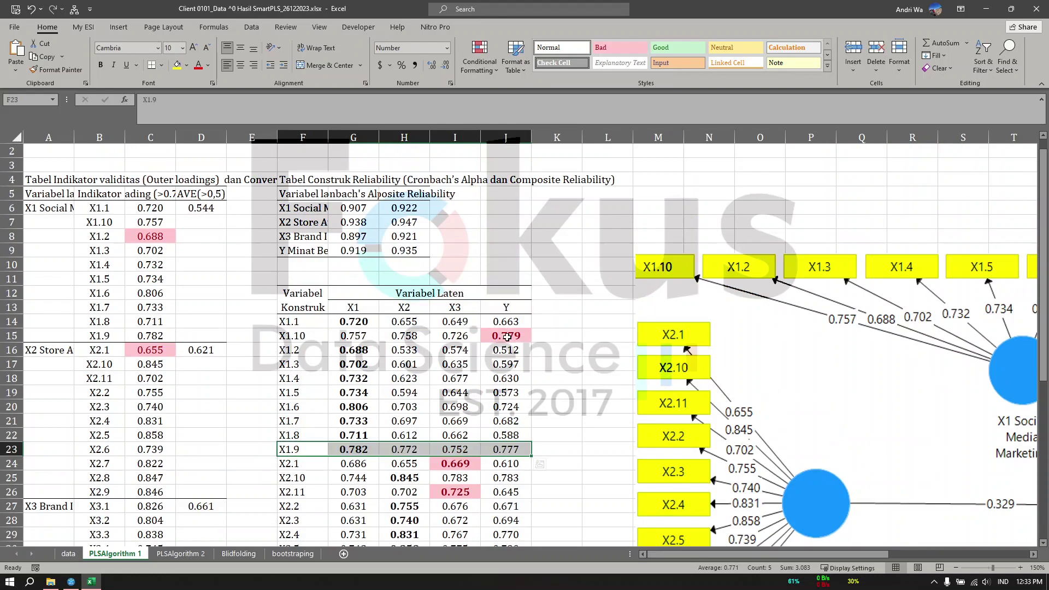
pyautogui.click(576, 396)
pyautogui.scroll(-2, 580, 400)
pyautogui.moveTo(306, 364); pyautogui.dragTo(490, 367)
pyautogui.click(570, 324)
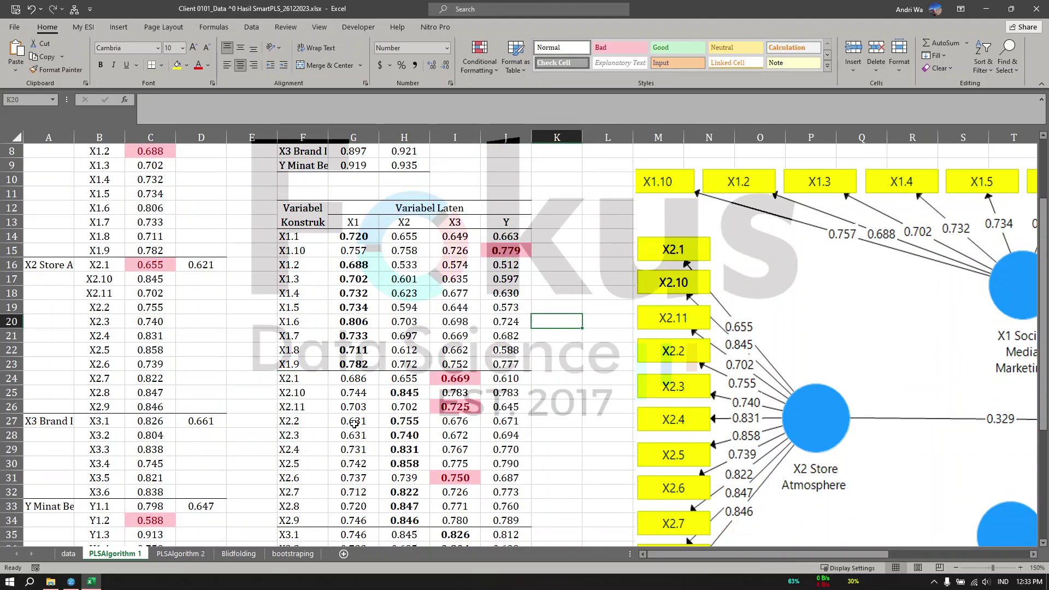
# Examine the retained indicators and inner VIF on the PLSAlgorithm 2 sheet and compare them with the X1 rows on PLSAlgorithm 1
pyautogui.click(190, 555)
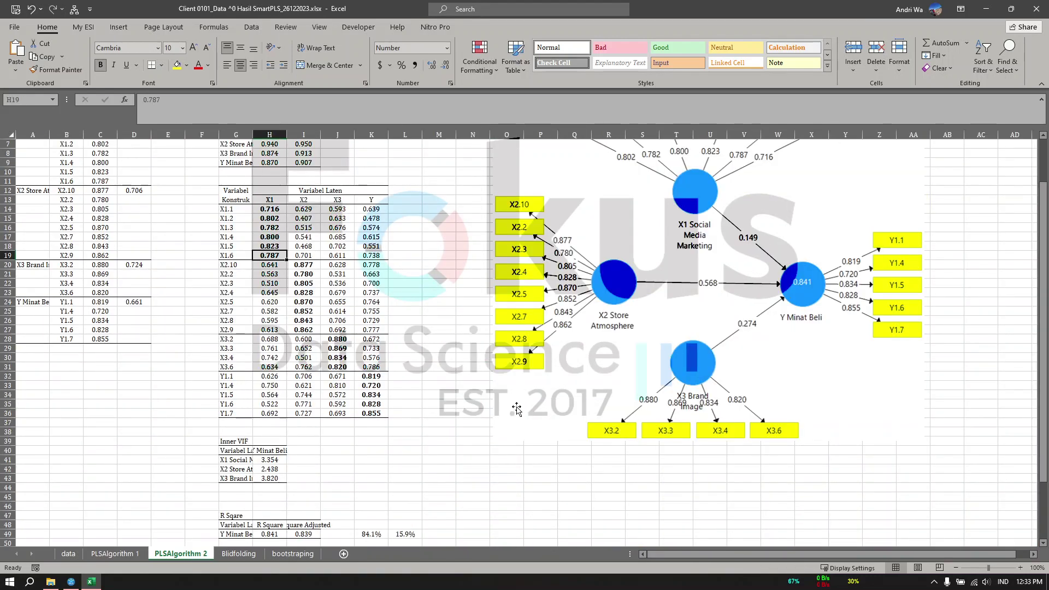
pyautogui.scroll(2, 417, 271)
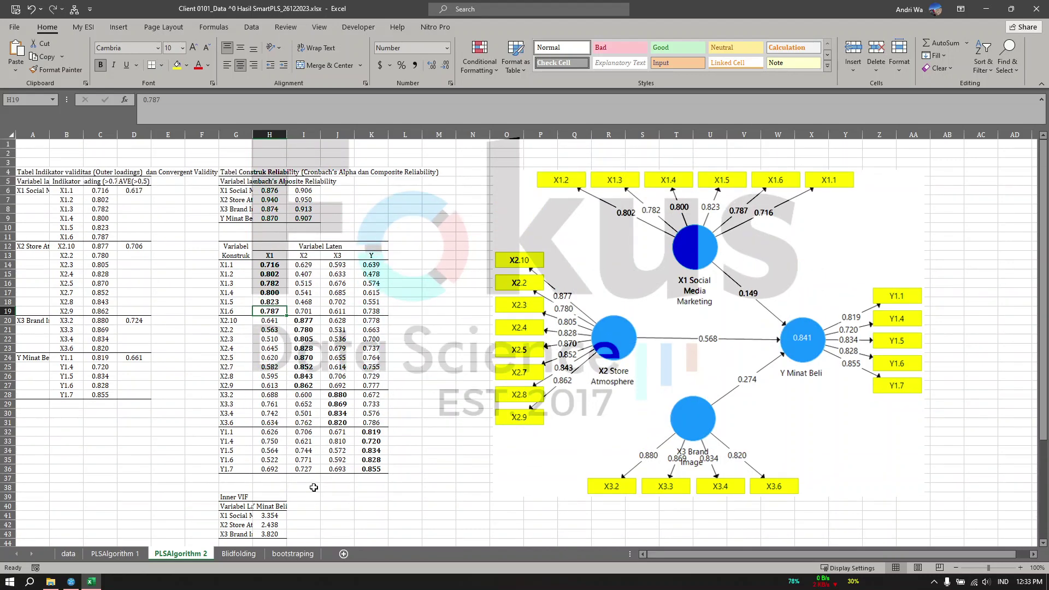
pyautogui.scroll(-4, 315, 488)
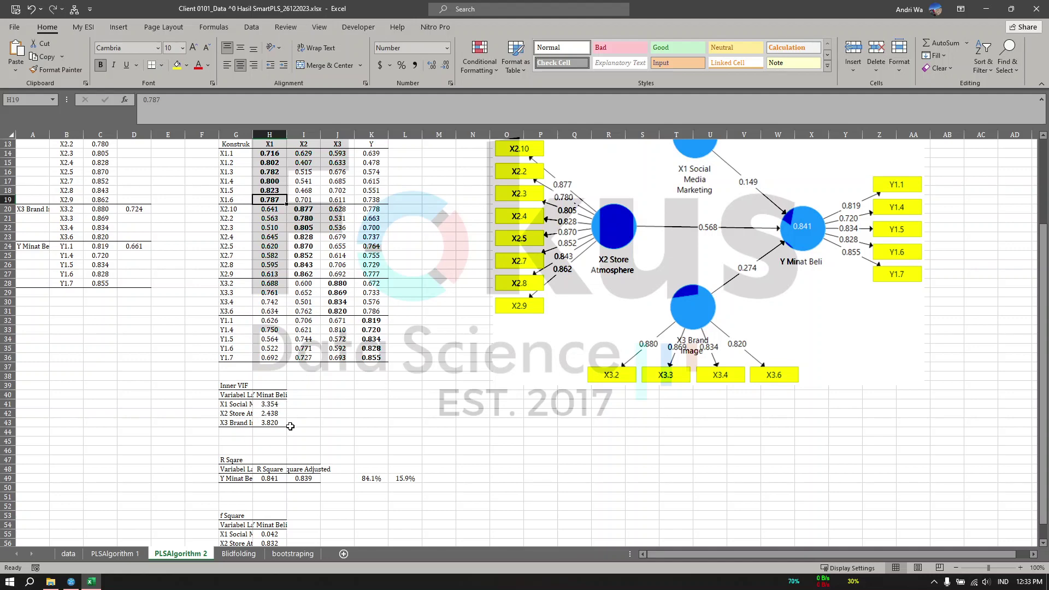
pyautogui.scroll(4, 262, 410)
pyautogui.moveTo(231, 272); pyautogui.dragTo(241, 441)
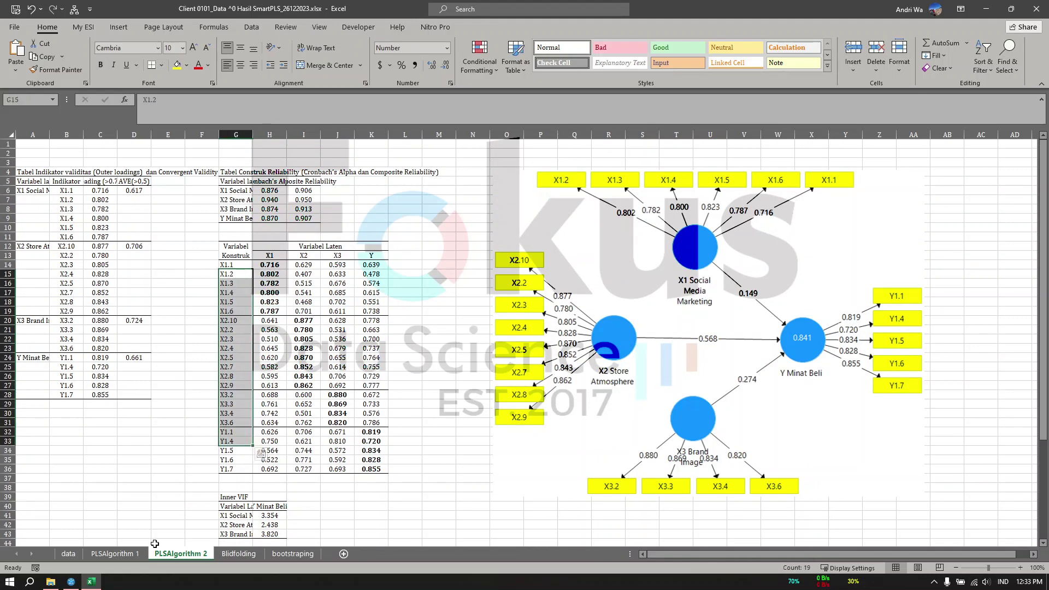
pyautogui.click(115, 553)
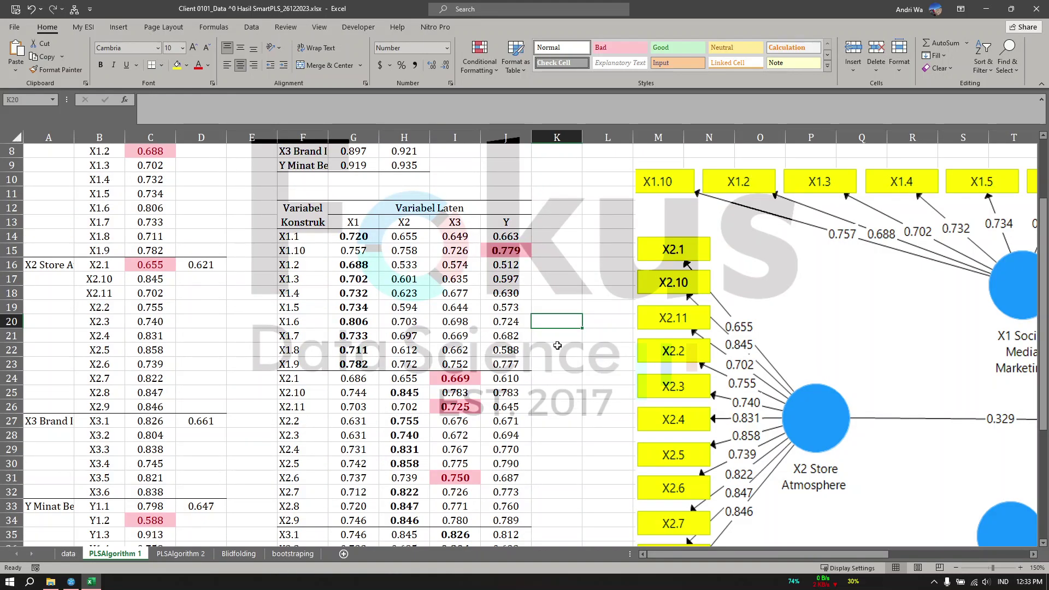
pyautogui.moveTo(314, 357); pyautogui.dragTo(563, 365)
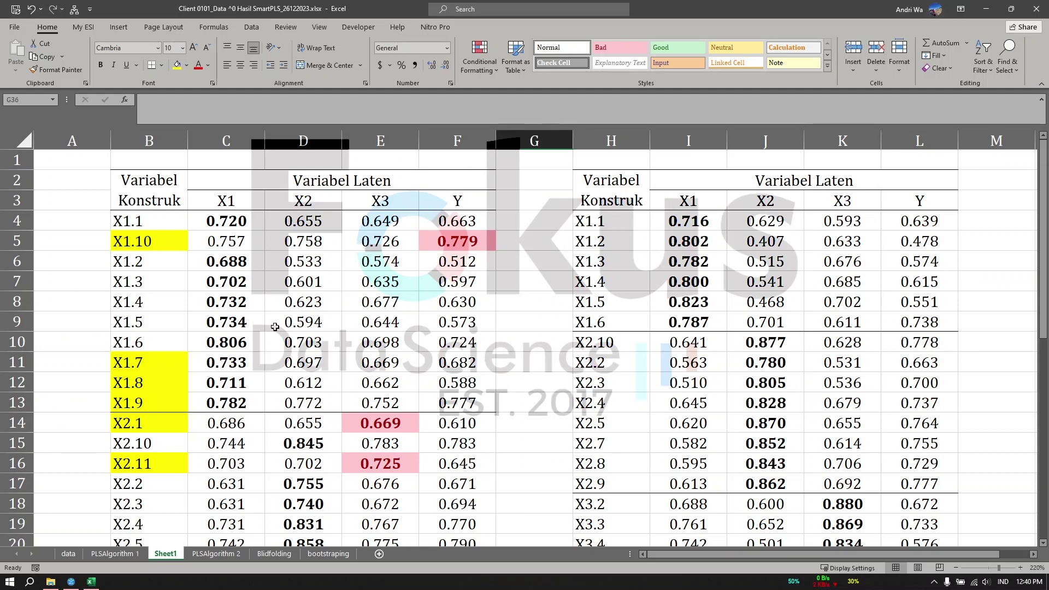
# Examine the cross-loadings of the highlighted indicators X1.10, X1.7, X1.8, X1.9 and X2.1 on Sheet1
pyautogui.moveTo(115, 241); pyautogui.dragTo(487, 245)
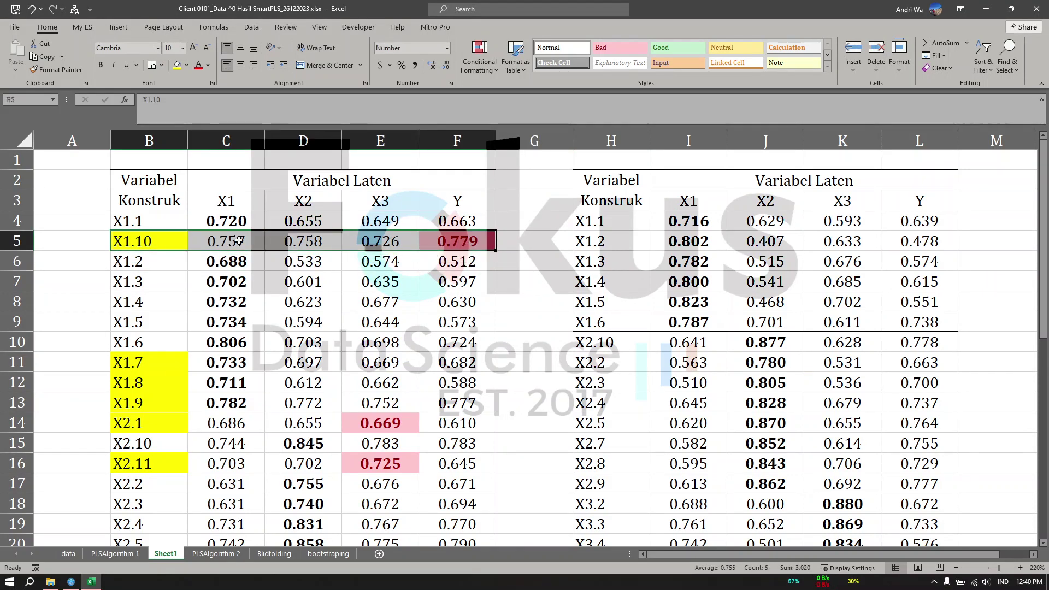
pyautogui.click(168, 368)
pyautogui.moveTo(167, 368); pyautogui.dragTo(442, 369)
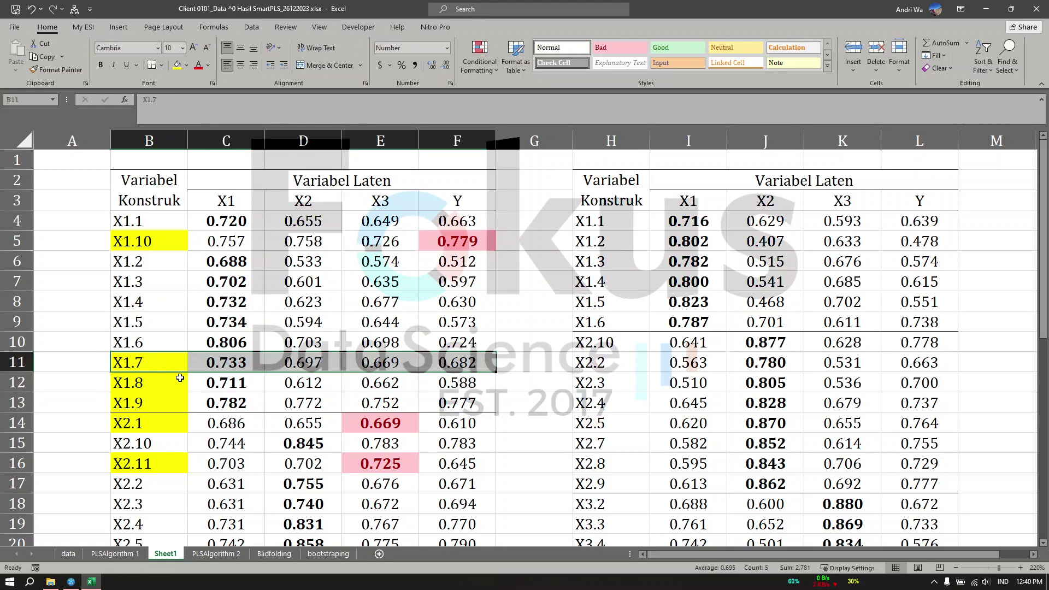
pyautogui.moveTo(176, 382); pyautogui.dragTo(461, 384)
pyautogui.moveTo(134, 362); pyautogui.dragTo(451, 378)
pyautogui.moveTo(247, 383); pyautogui.dragTo(421, 391)
pyautogui.moveTo(220, 405); pyautogui.dragTo(457, 407)
pyautogui.moveTo(139, 425); pyautogui.dragTo(382, 424)
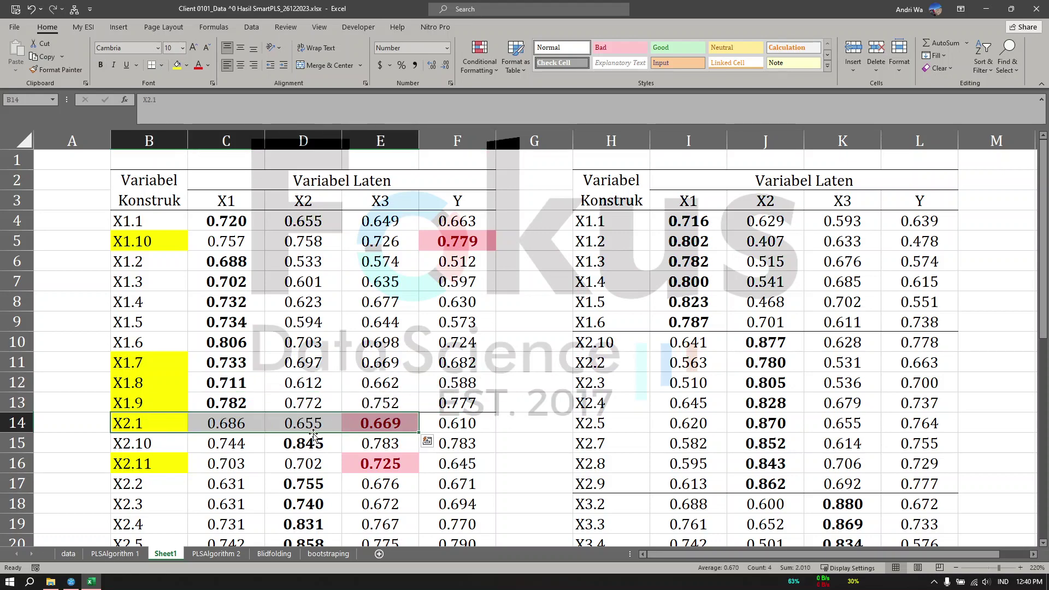
# Review the remaining highlighted X2, X3 and Y indicators against the reduced cross-loadings table beside them
pyautogui.scroll(-6, 313, 434)
pyautogui.scroll(6, 313, 433)
pyautogui.click(551, 261)
pyautogui.click(545, 305)
pyautogui.scroll(-14, 533, 340)
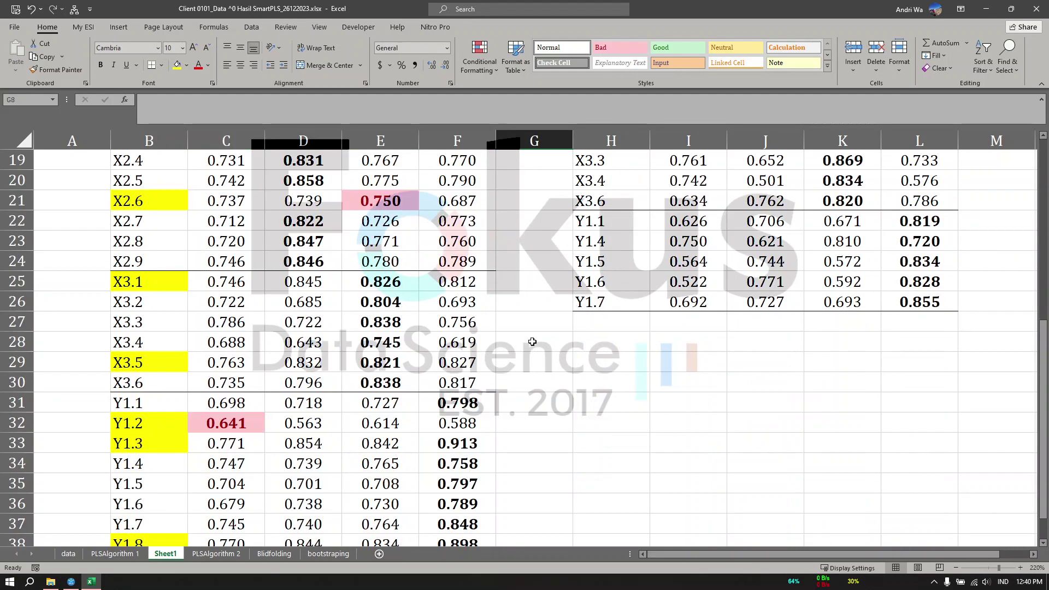
pyautogui.scroll(14, 533, 340)
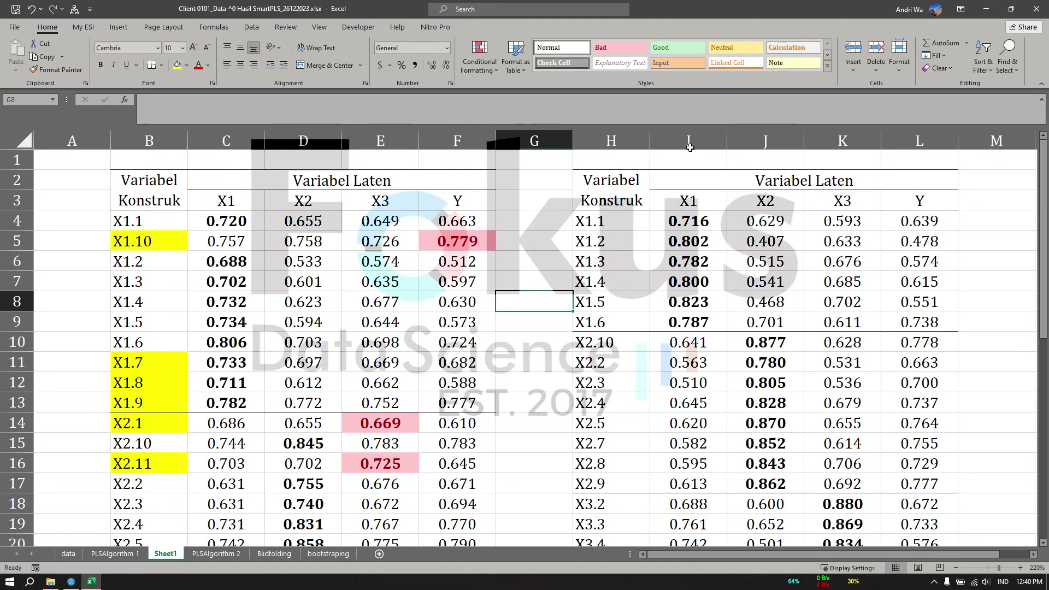
# Switch to SmartPLS, remove indicators X1.7, X1.8 and X1.9, and realign the rest above X1 Social Media Marketing
pyautogui.hotkey('alt', 'Tab')
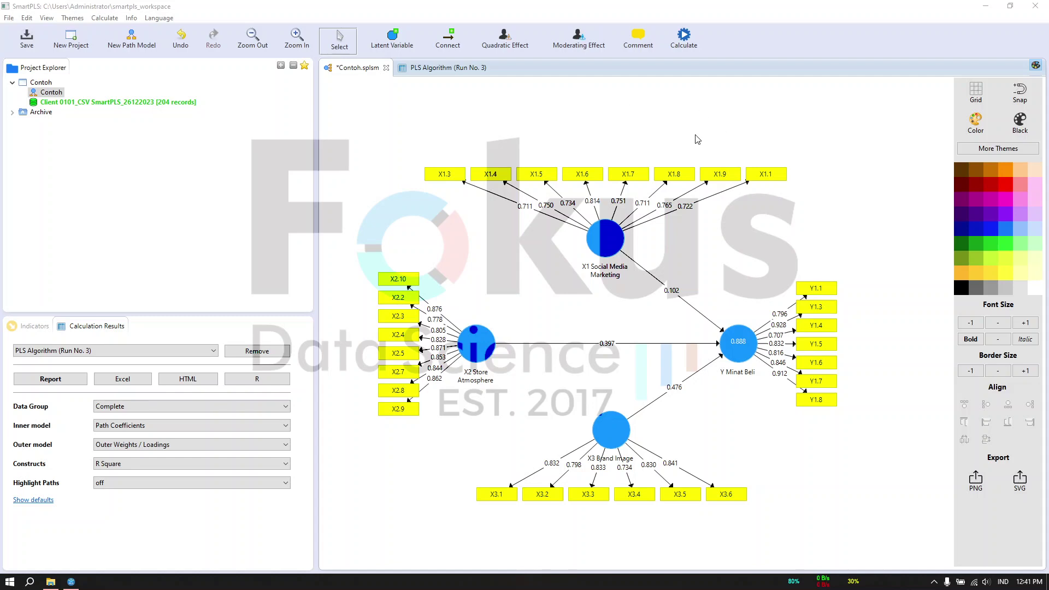
pyautogui.click(627, 176)
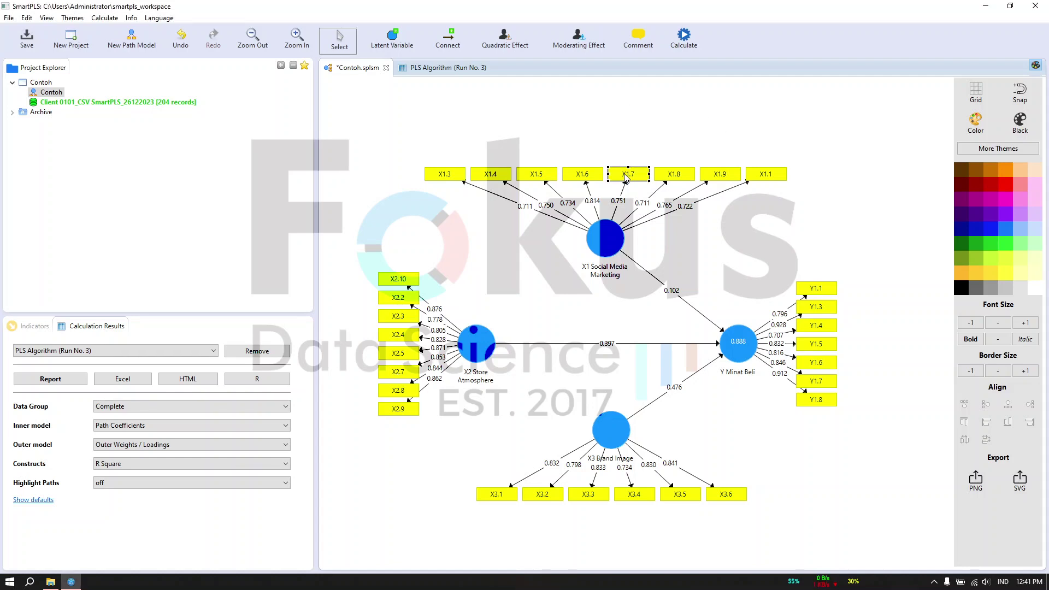
pyautogui.press('Delete')
pyautogui.click(675, 176)
pyautogui.press('Delete')
pyautogui.click(720, 179)
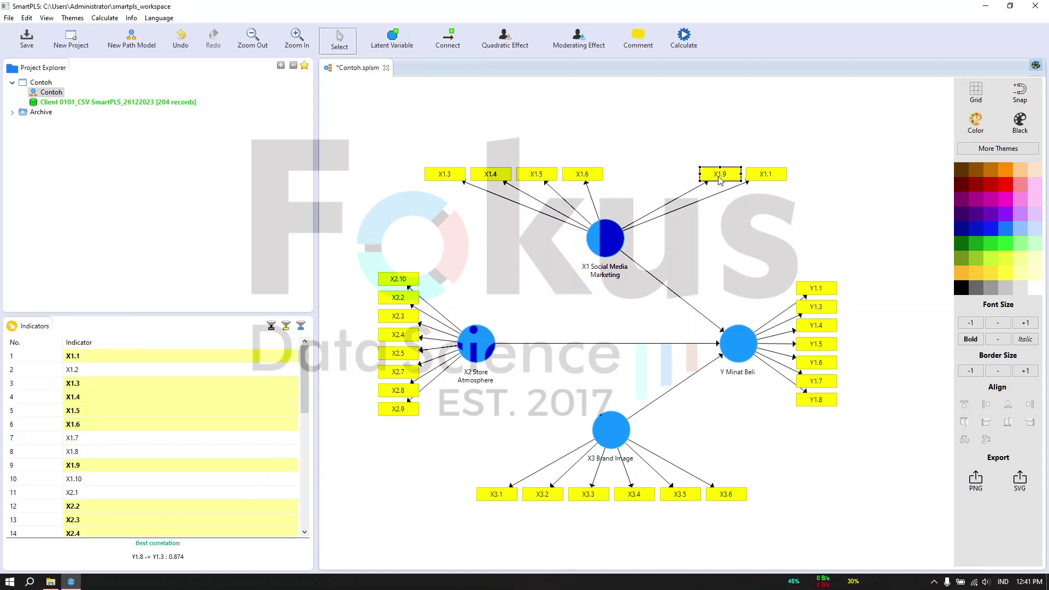
pyautogui.press('Delete')
pyautogui.click(605, 234)
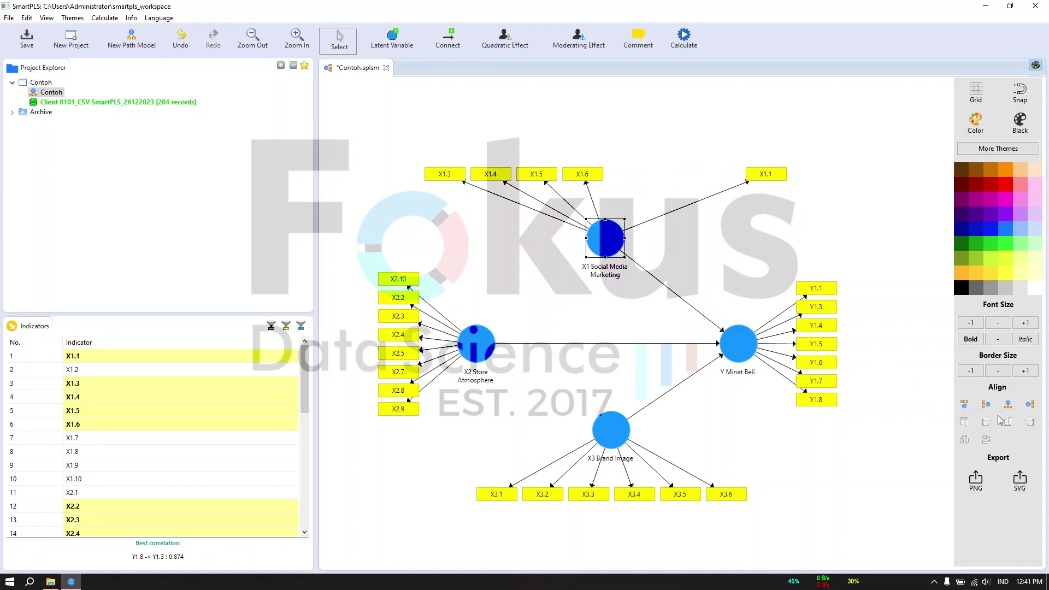
pyautogui.hotkey('ctrl', 'Up')
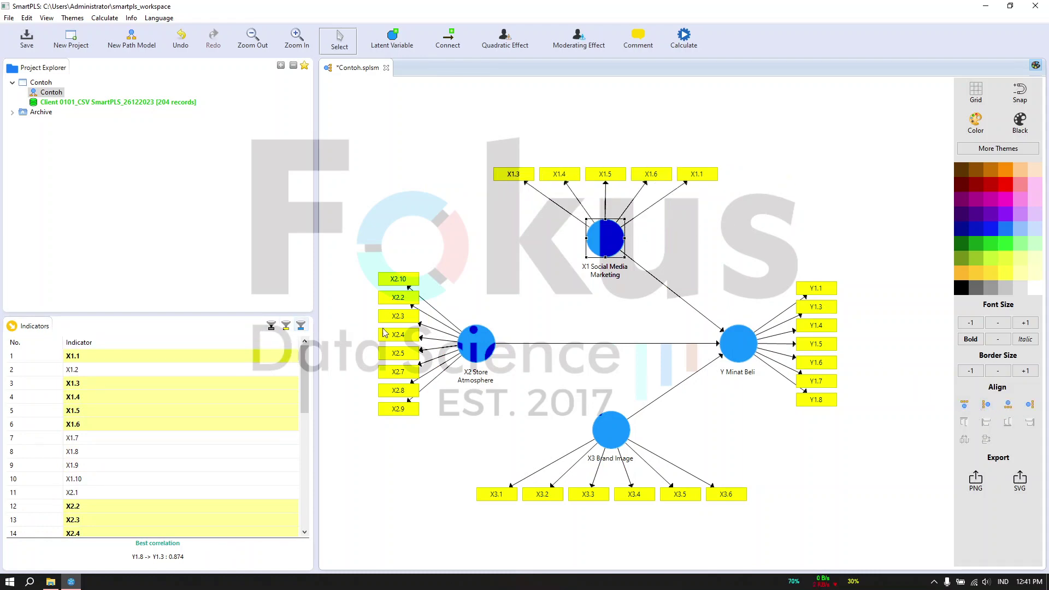
pyautogui.click(489, 355)
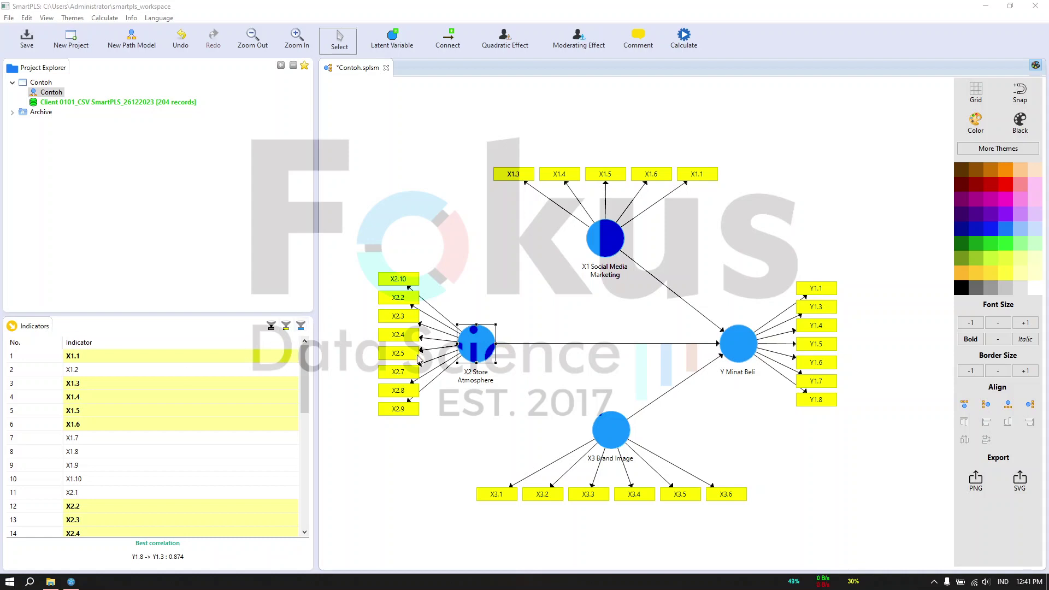
pyautogui.click(441, 400)
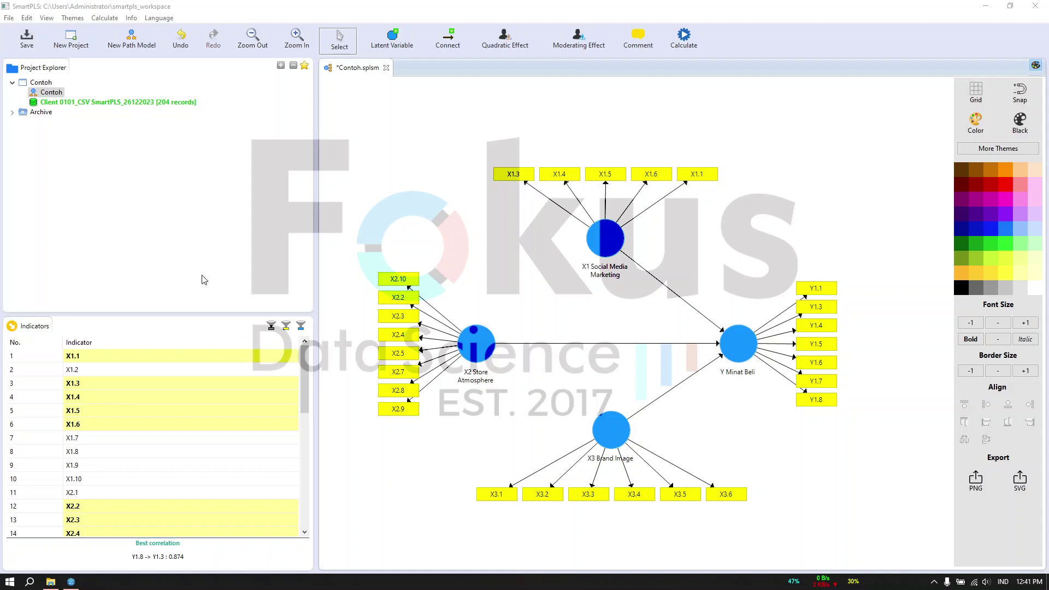
# Remove indicators X3.1 and X3.5 and realign the remaining ones below X3 Brand Image
pyautogui.click(503, 495)
pyautogui.press('Delete')
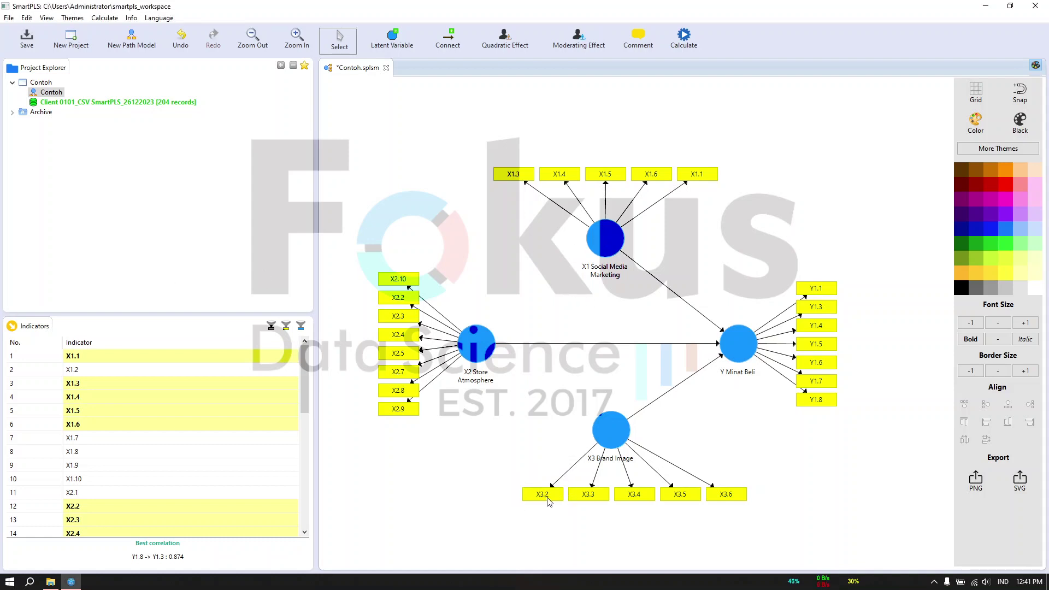
pyautogui.click(679, 496)
pyautogui.press('Delete')
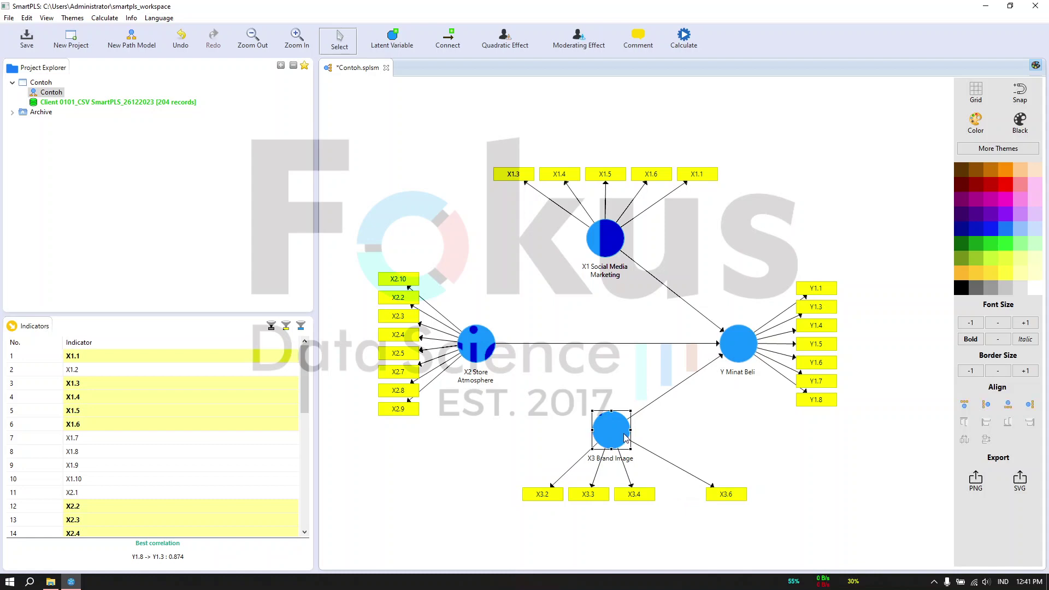
pyautogui.click(1010, 404)
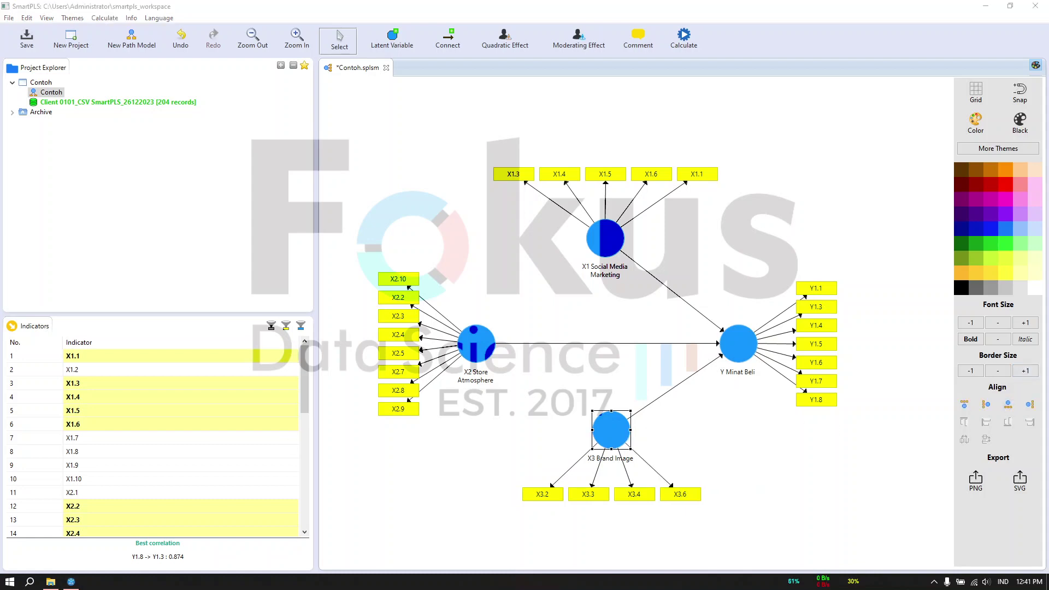
# Remove indicators Y1.3 and Y1.8 and realign the remaining ones to the right of Y Minat Beli
pyautogui.click(823, 309)
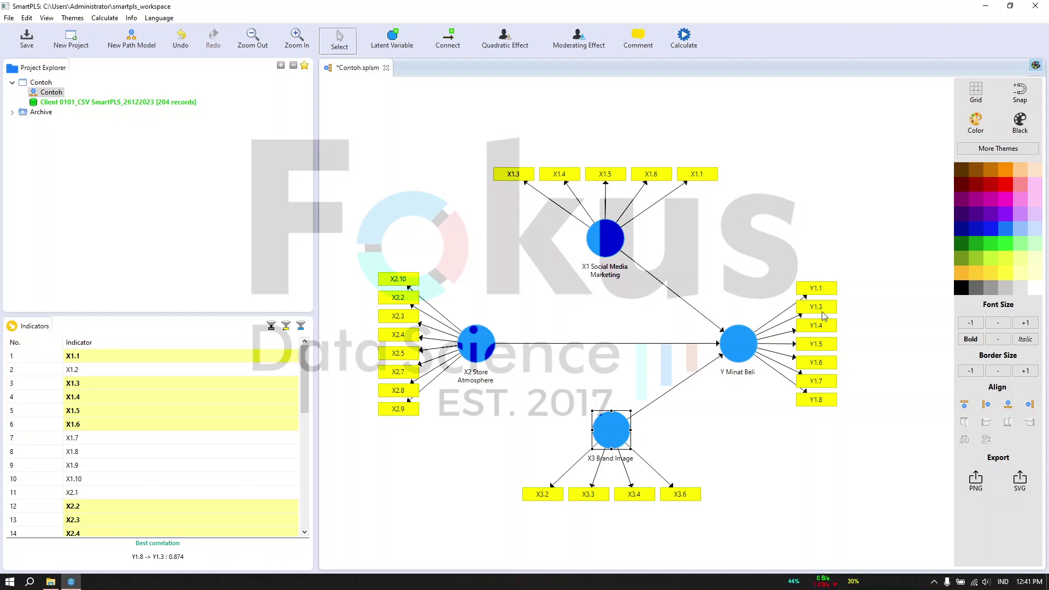
pyautogui.press('Delete')
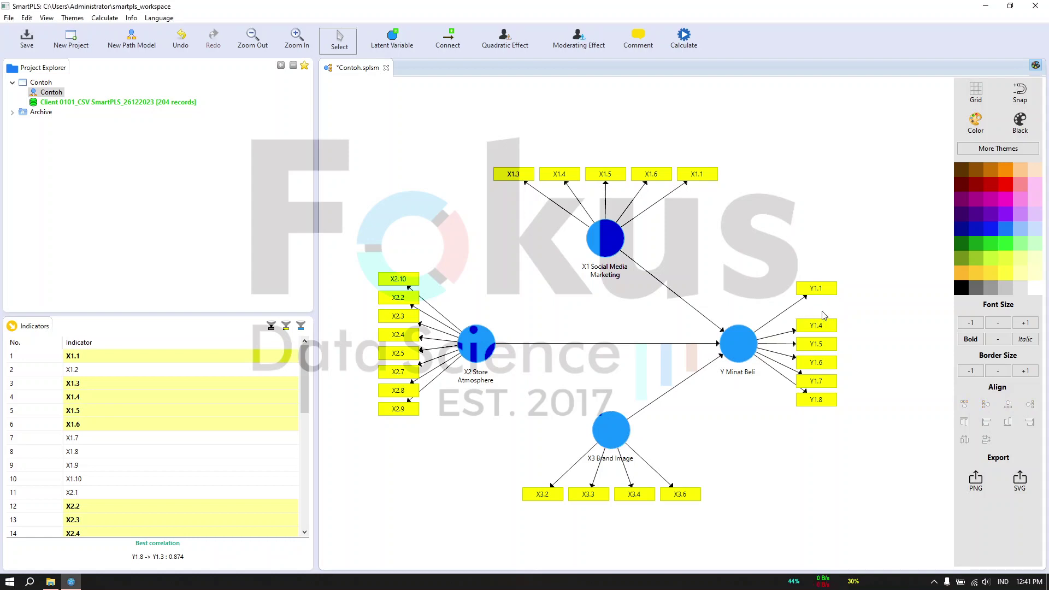
pyautogui.click(822, 403)
pyautogui.press('Delete')
pyautogui.click(1030, 405)
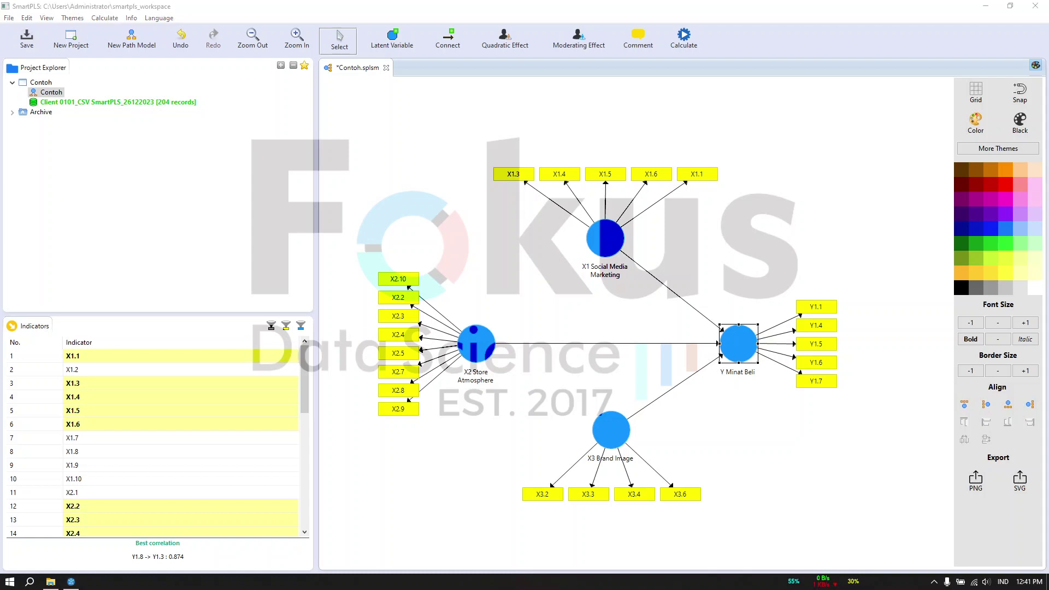
# Recalculate the reduced path model with the PLS Algorithm and open its results report
pyautogui.click(678, 46)
pyautogui.click(711, 48)
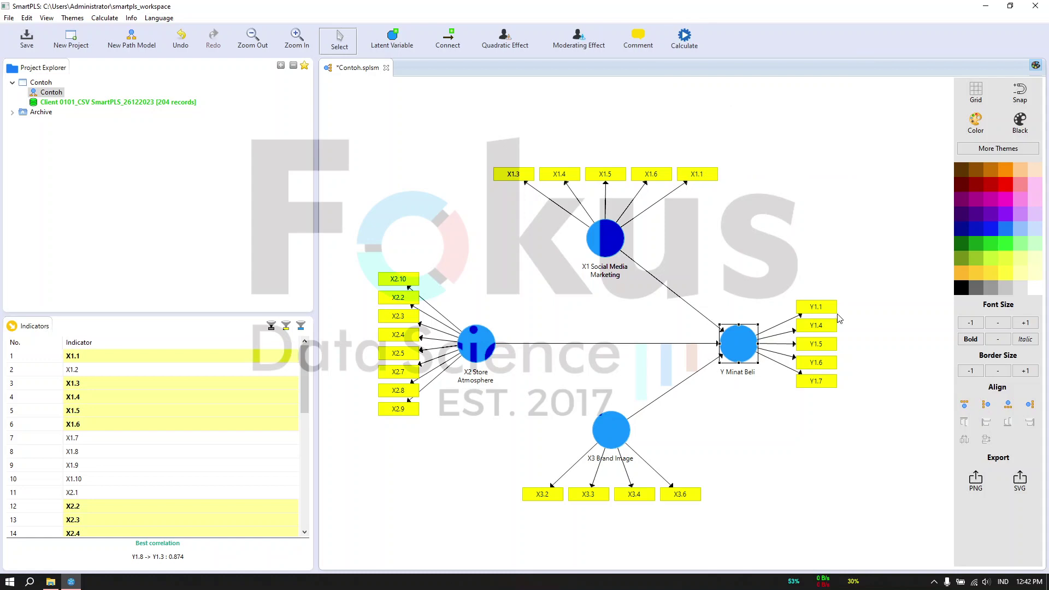
pyautogui.click(791, 382)
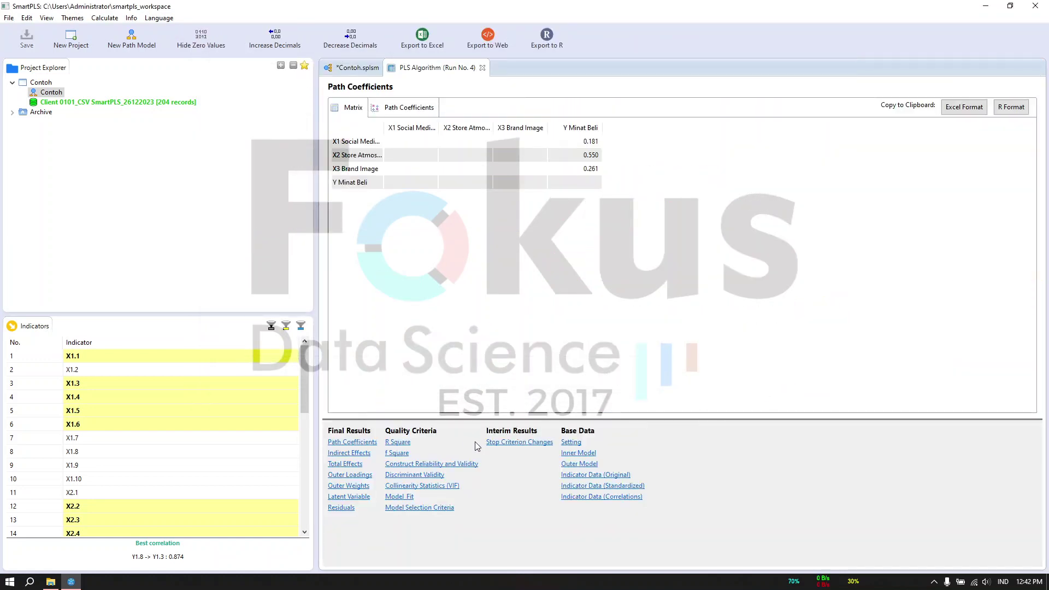
# Check the new run's construct reliability and validity along with its outer and inner VIF values
pyautogui.click(436, 464)
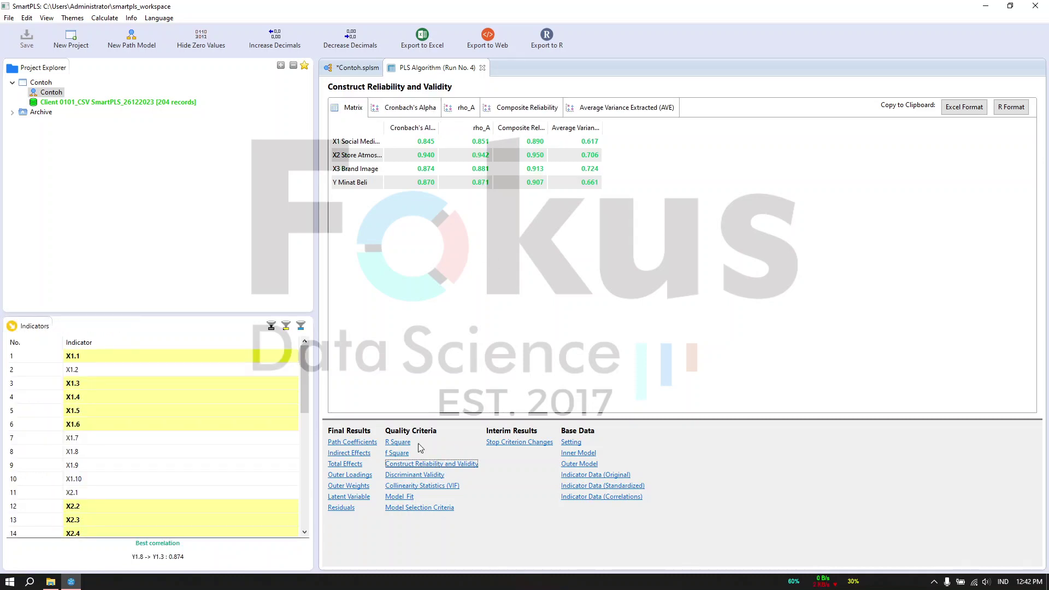
pyautogui.click(422, 486)
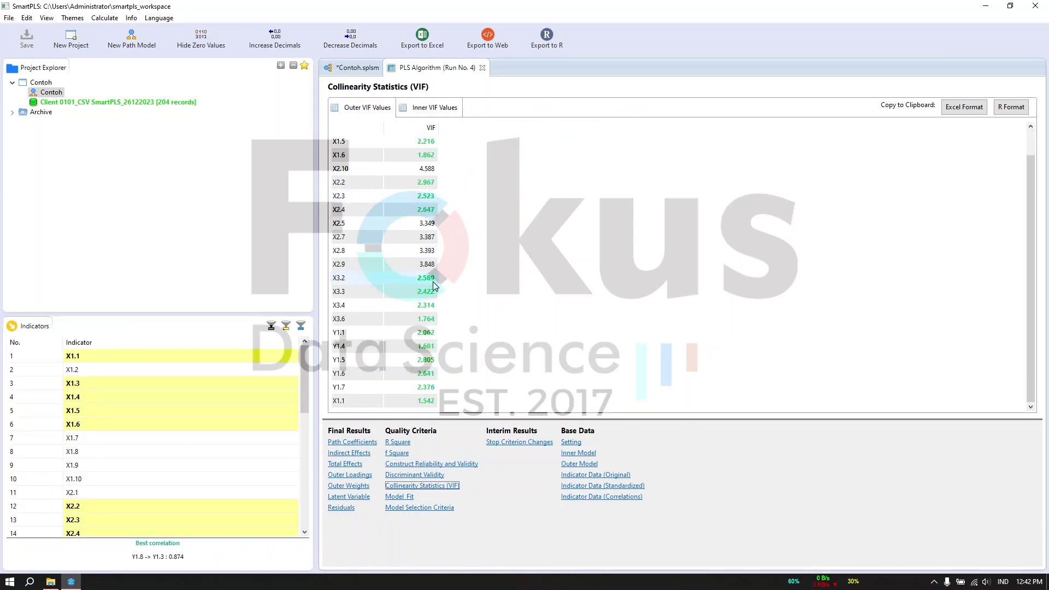
pyautogui.click(428, 111)
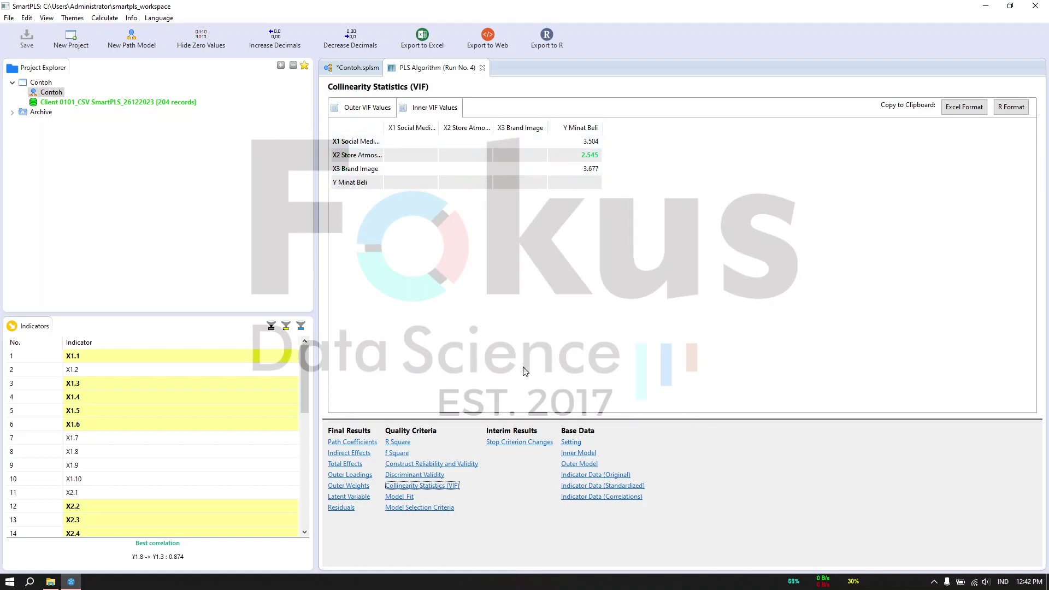
# Review the constructs' average variance extracted values and the indicators' outer loadings
pyautogui.click(430, 464)
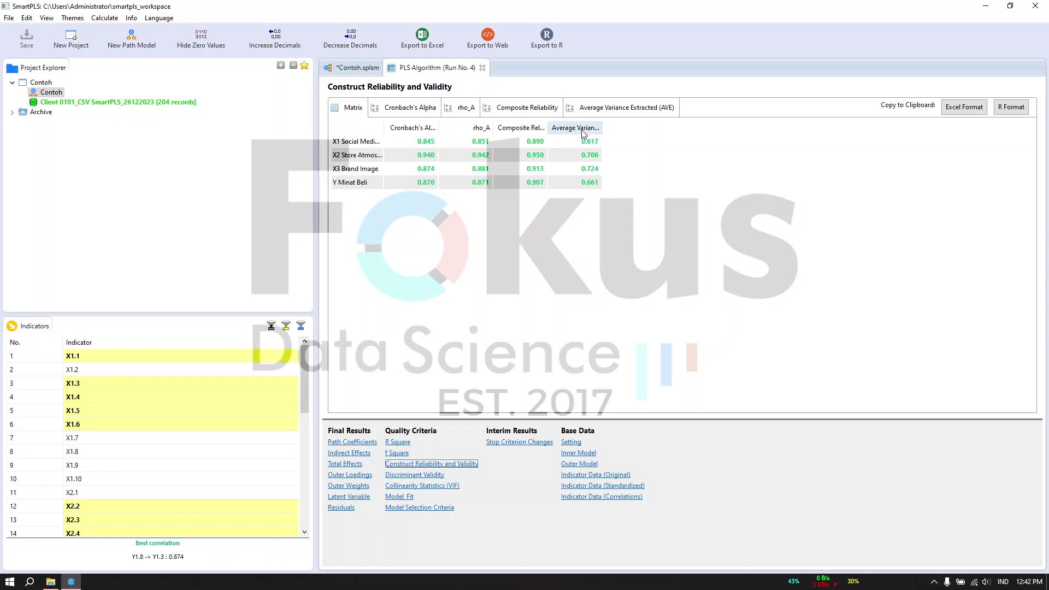
pyautogui.click(342, 475)
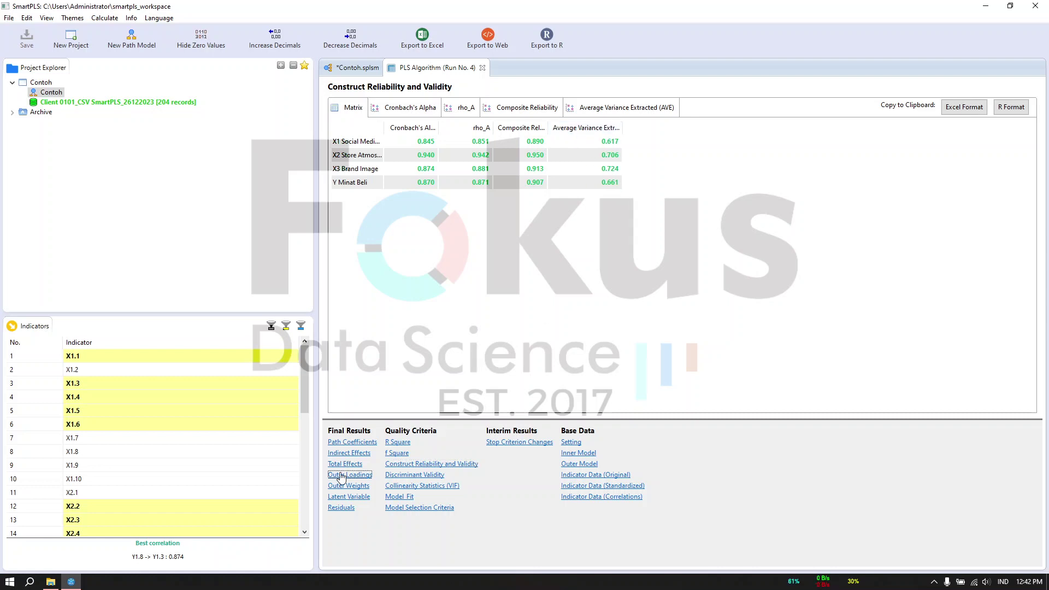
pyautogui.scroll(-1, 502, 322)
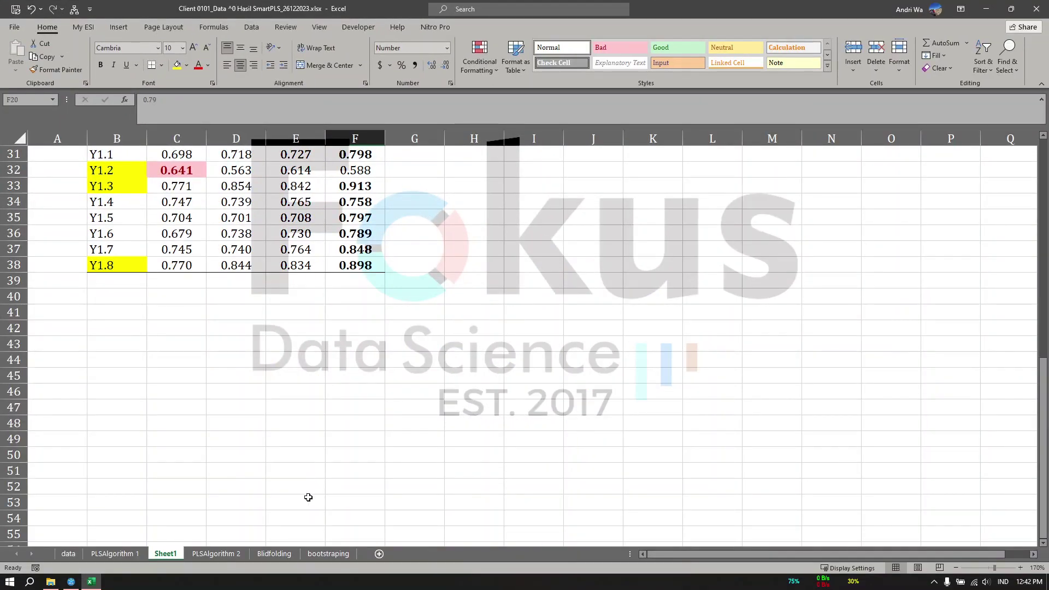
# Review the Inner VIF, R Square and f Square tables on the workbook's PLSAlgorithm 2 sheet
pyautogui.click(214, 554)
pyautogui.scroll(4, 389, 411)
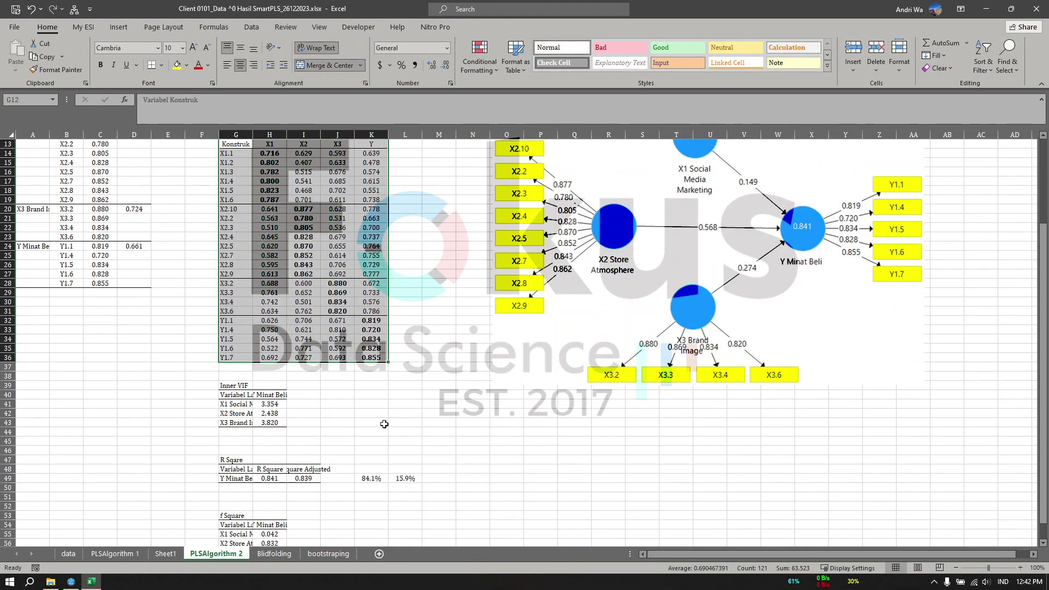
pyautogui.moveTo(241, 386); pyautogui.dragTo(241, 413)
pyautogui.scroll(-4, 240, 402)
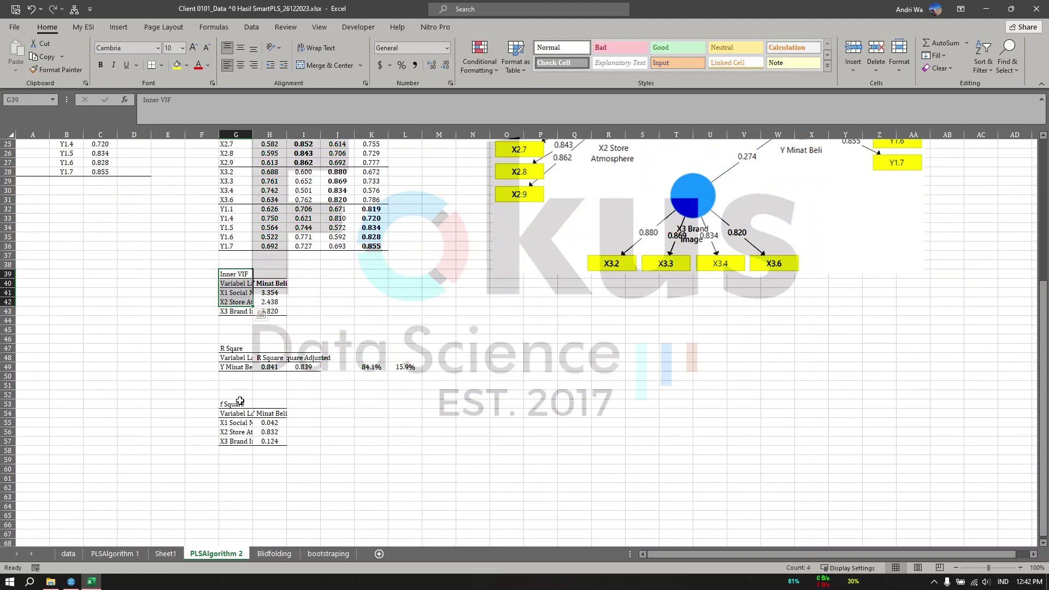
pyautogui.moveTo(235, 349); pyautogui.dragTo(235, 367)
pyautogui.moveTo(236, 404); pyautogui.dragTo(236, 442)
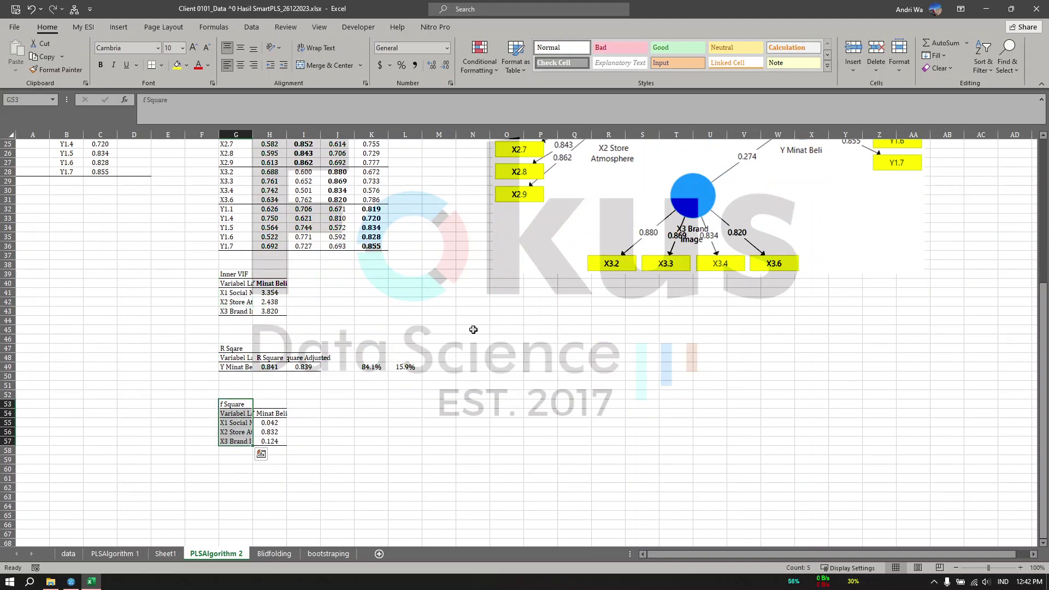
# Switch to SmartPLS, open the PLS Algorithm report's R Square matrix and widen its columns to show the full headings
pyautogui.click(986, 9)
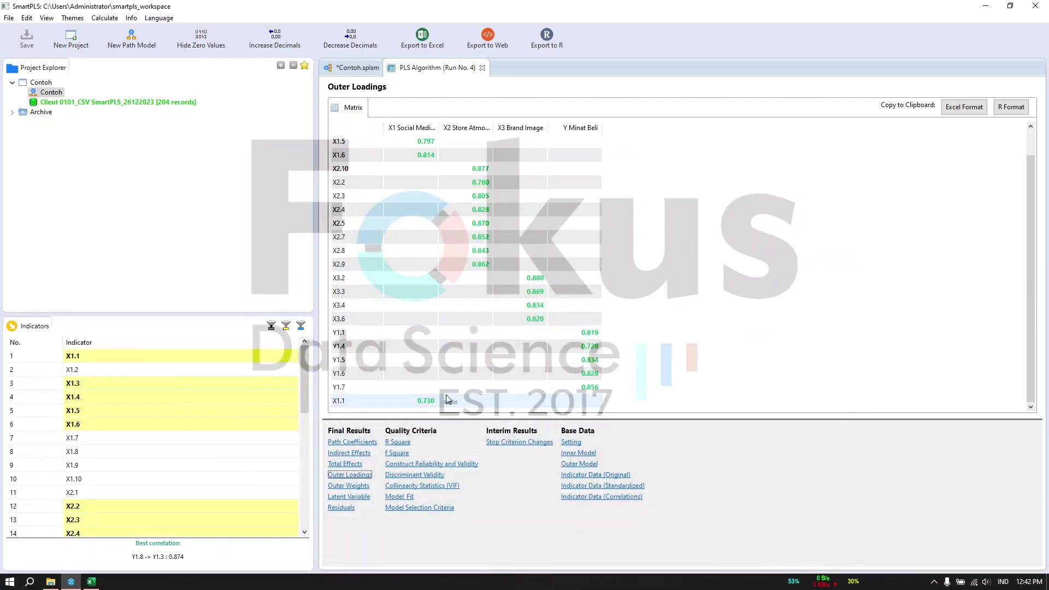
pyautogui.click(396, 443)
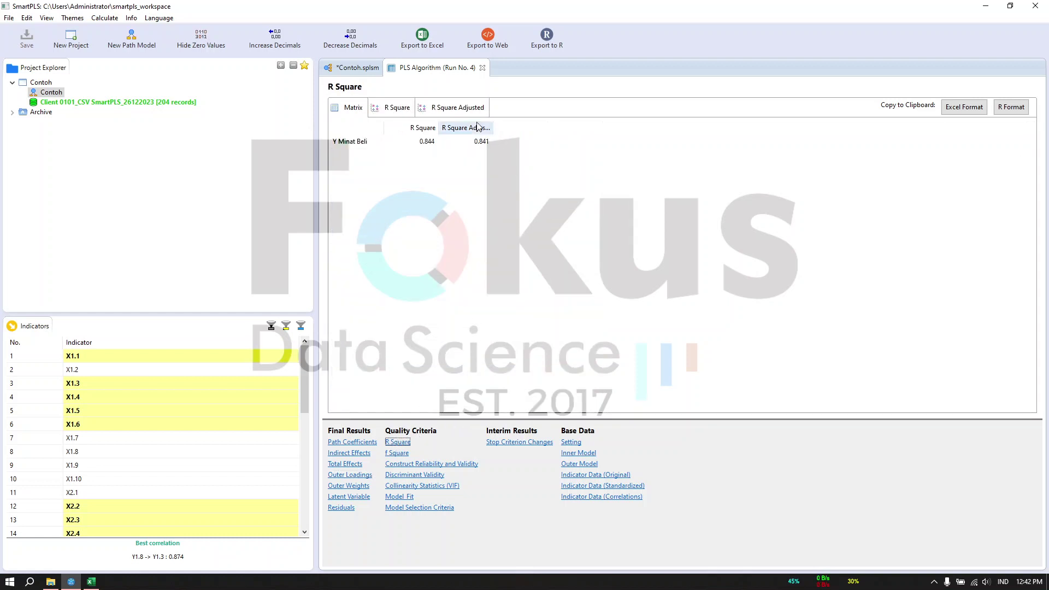
pyautogui.moveTo(385, 124); pyautogui.dragTo(415, 125)
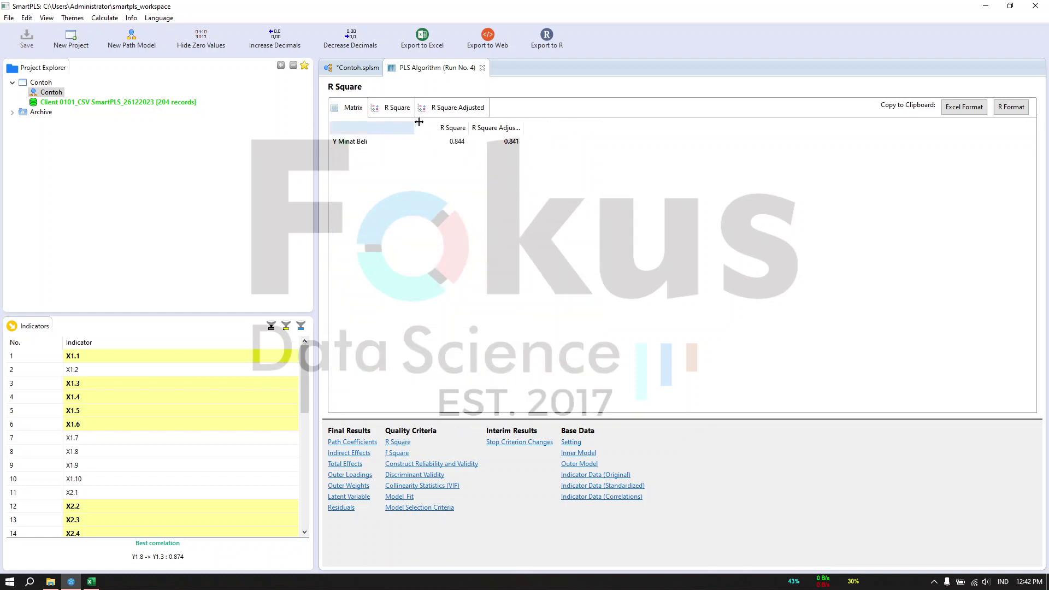
pyautogui.moveTo(528, 127); pyautogui.dragTo(585, 129)
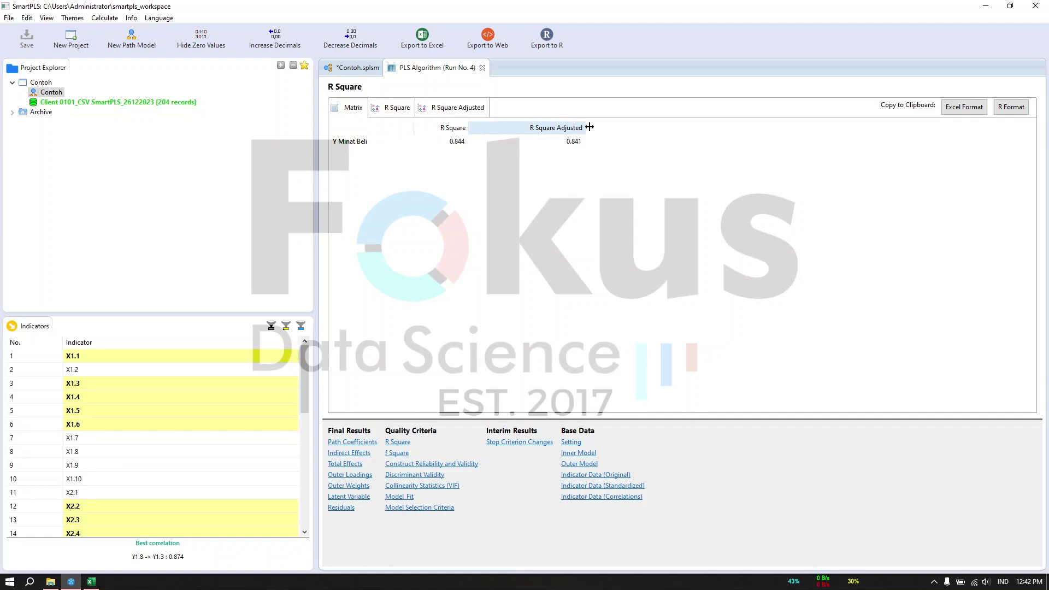
pyautogui.moveTo(468, 127); pyautogui.dragTo(524, 127)
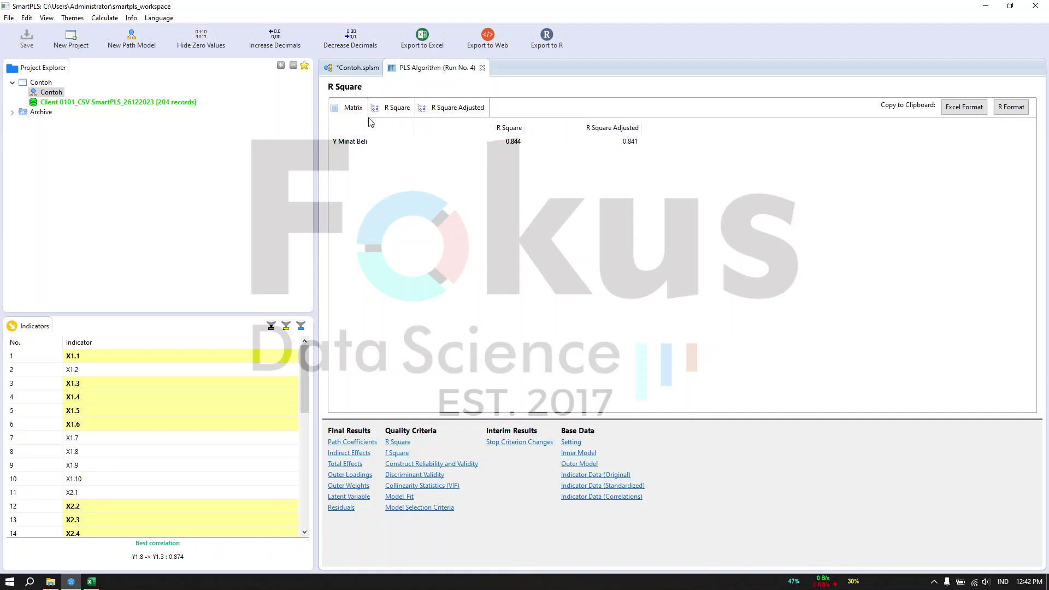
pyautogui.moveTo(413, 124); pyautogui.dragTo(387, 122)
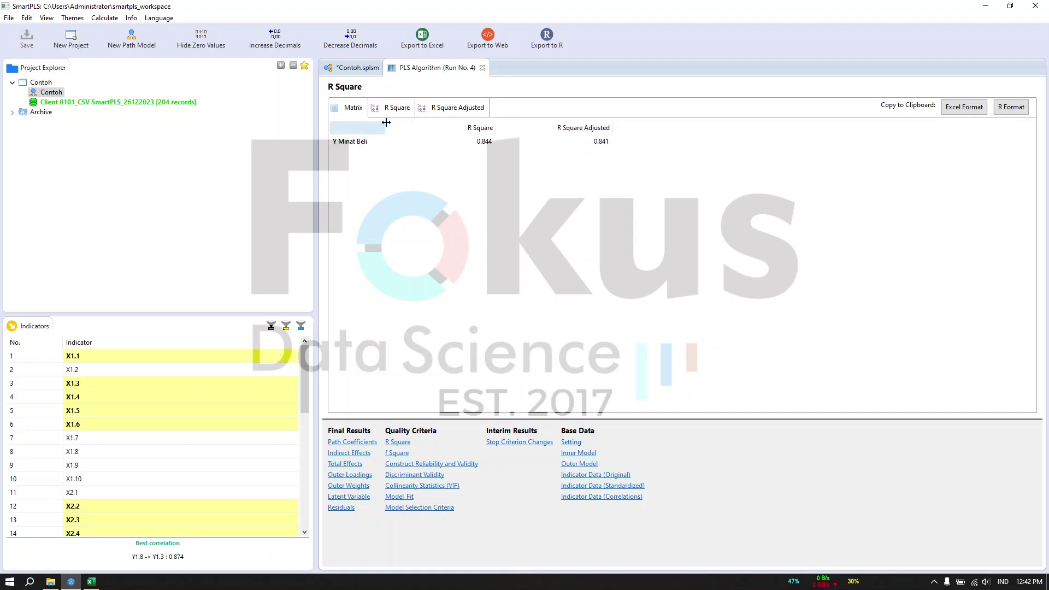
# Check Y Minat Beli's R Square on the path diagram and show the report's f Square matrix with full construct names
pyautogui.click(357, 70)
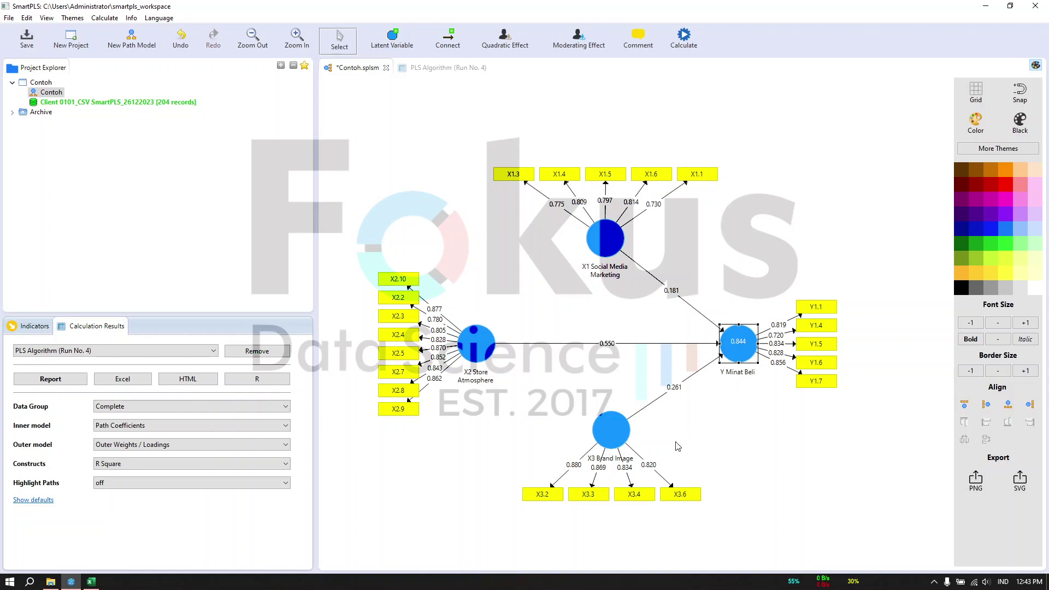
pyautogui.moveTo(736, 352)
pyautogui.click(440, 67)
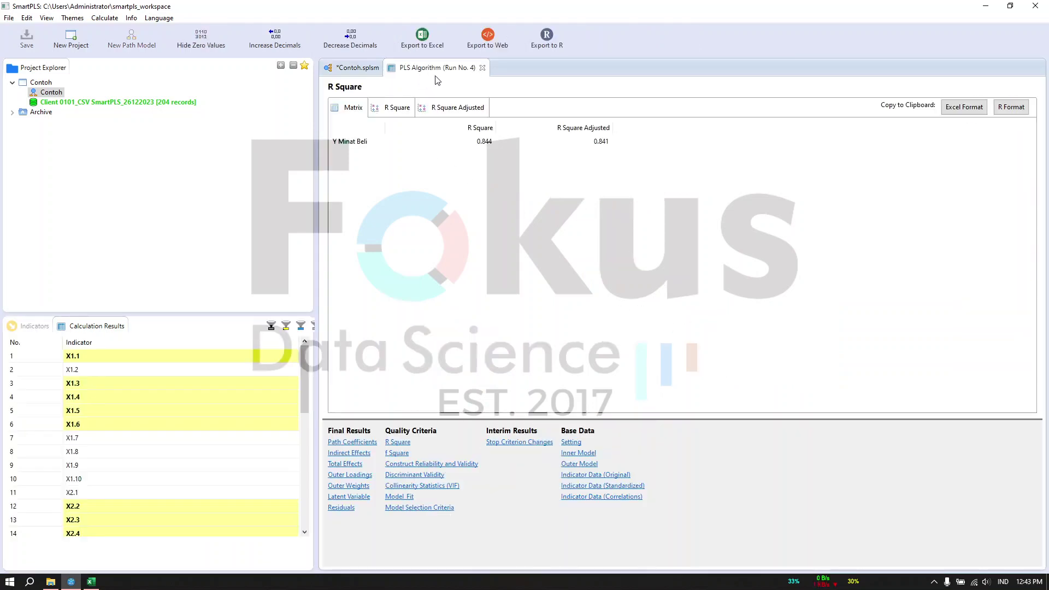
pyautogui.click(392, 455)
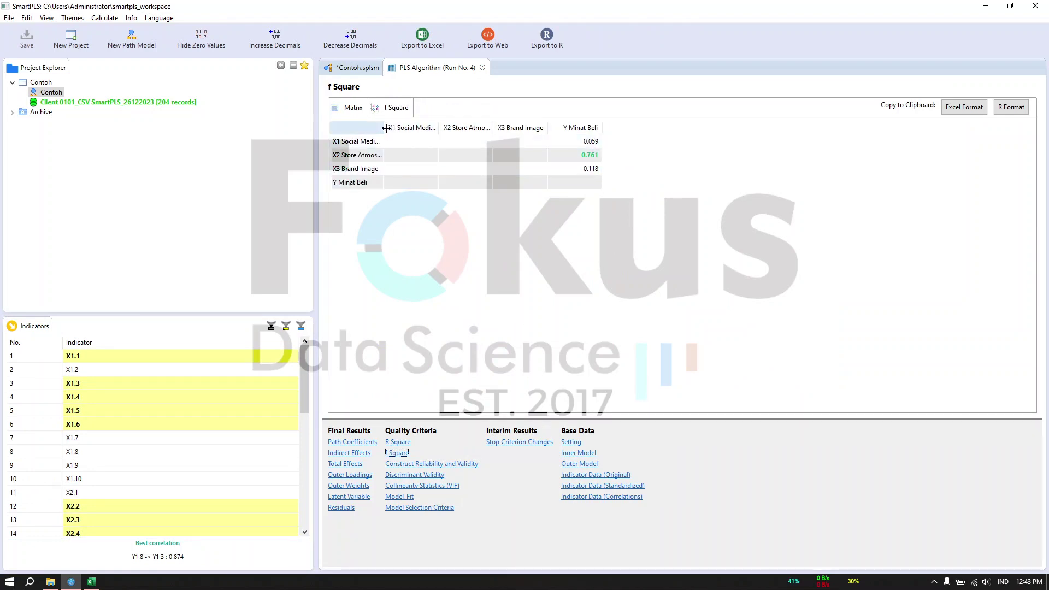
pyautogui.moveTo(386, 127); pyautogui.dragTo(433, 128)
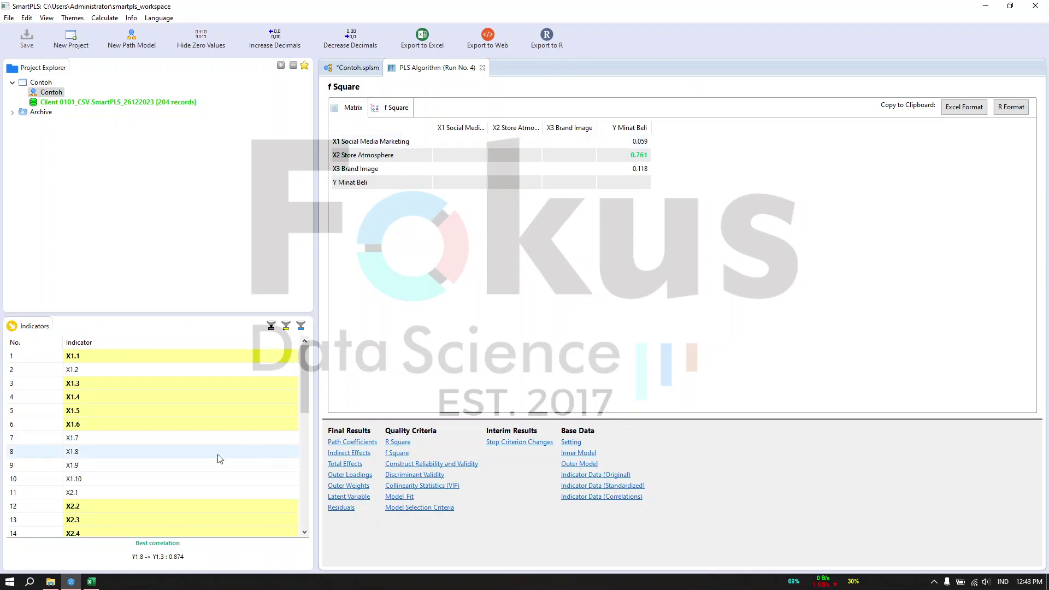
# Open the Word document Client 0101_Interpretasi Hasil SmartPLS_26122023.docx from the project folder and bring it to the front
pyautogui.click(51, 581)
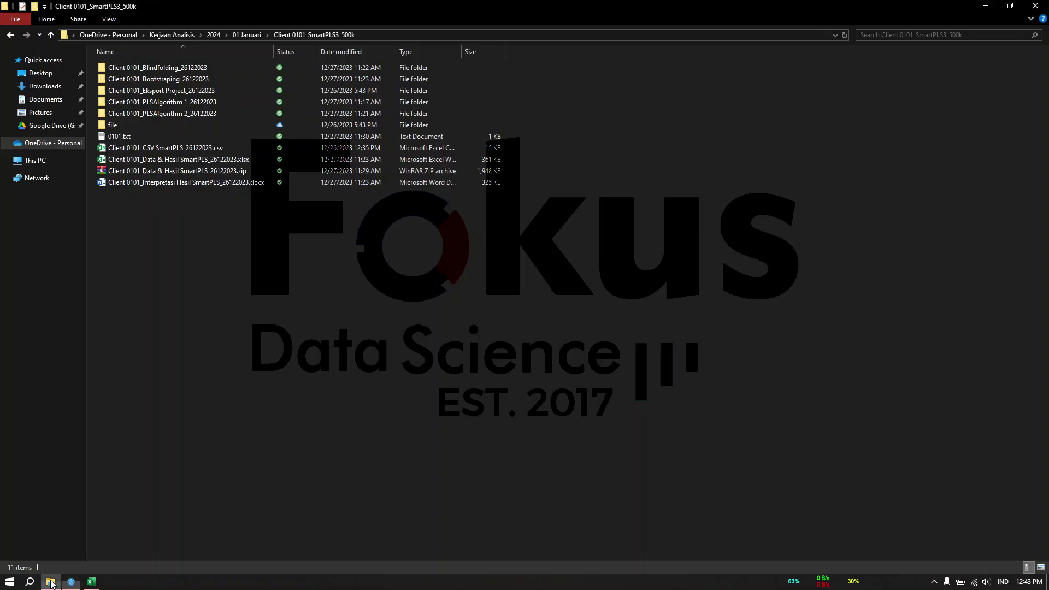
pyautogui.doubleClick(199, 184)
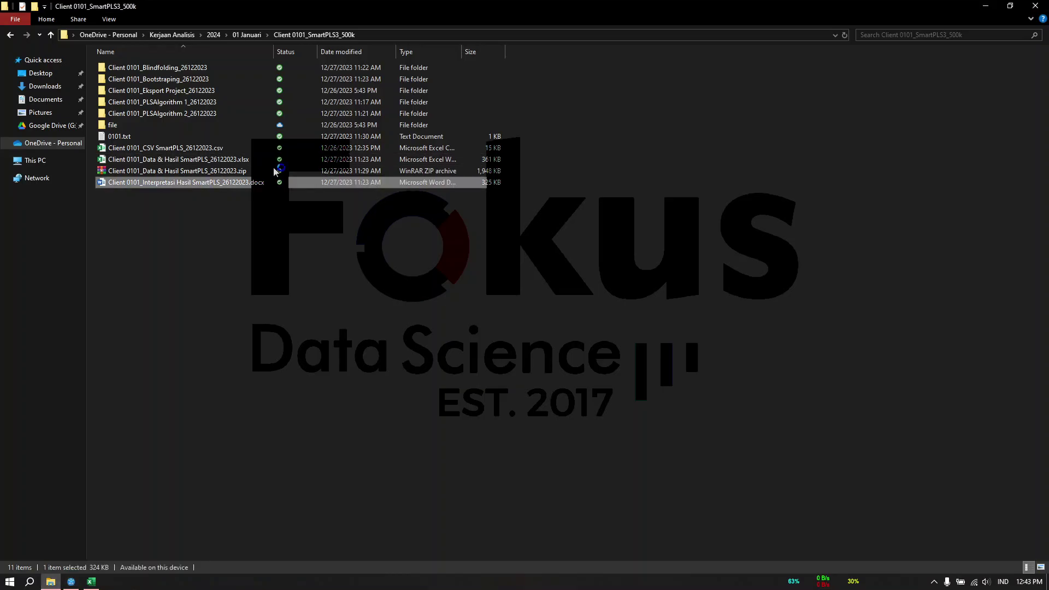
pyautogui.click(987, 8)
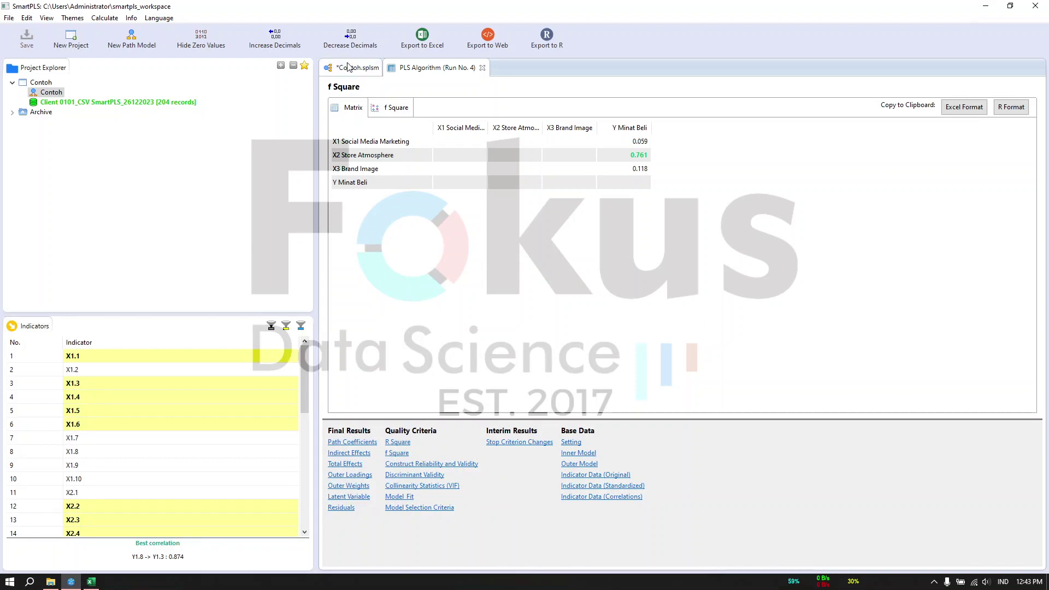
pyautogui.click(348, 67)
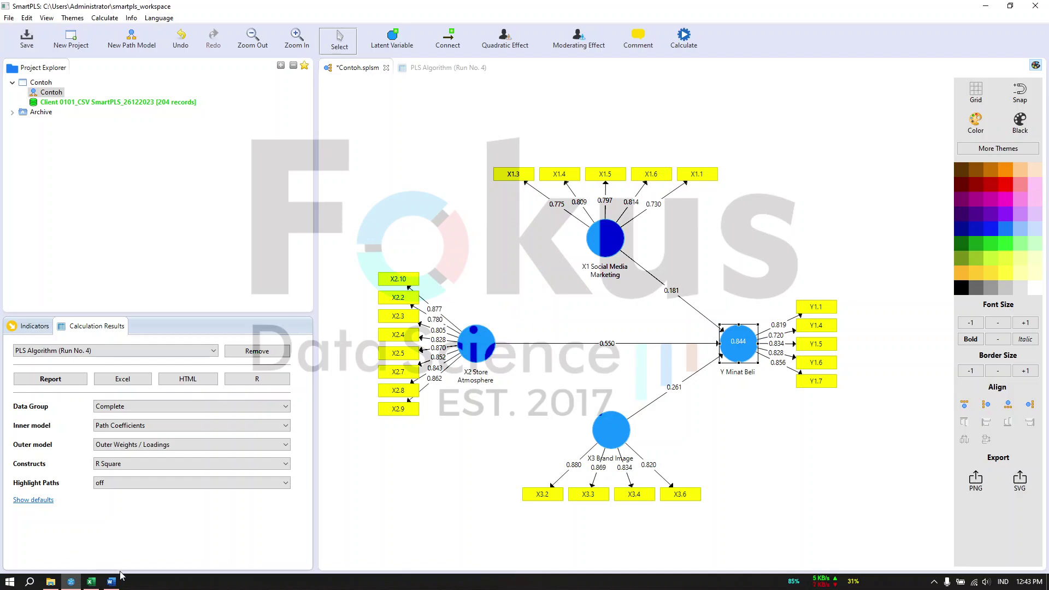
pyautogui.click(112, 581)
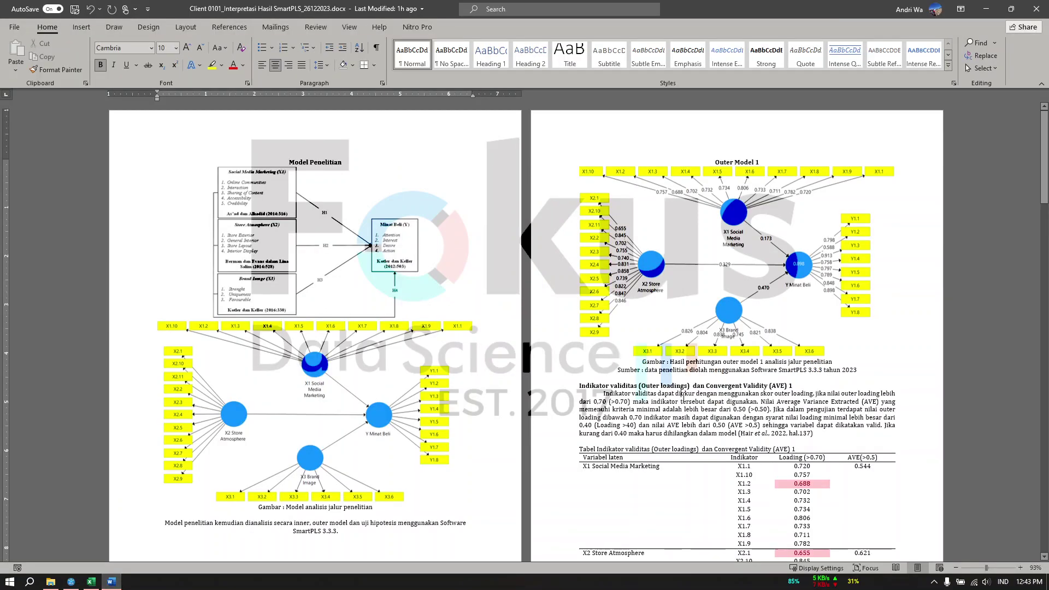
# Find the Predictive relevance (Q²) section in the interpretation document and read it at 150% zoom
pyautogui.scroll(-15, 683, 397)
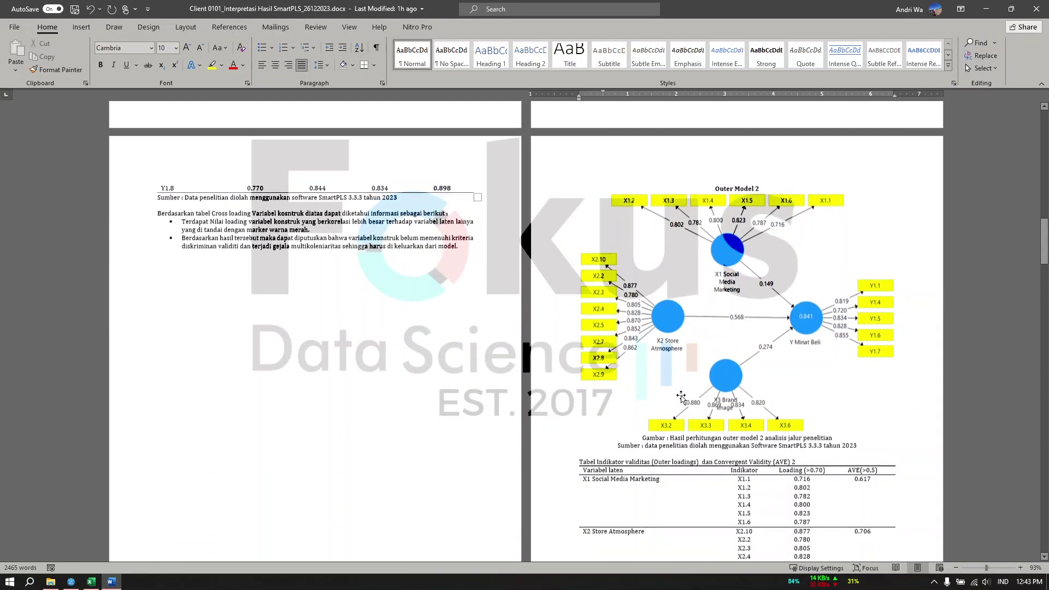
pyautogui.scroll(-15, 681, 397)
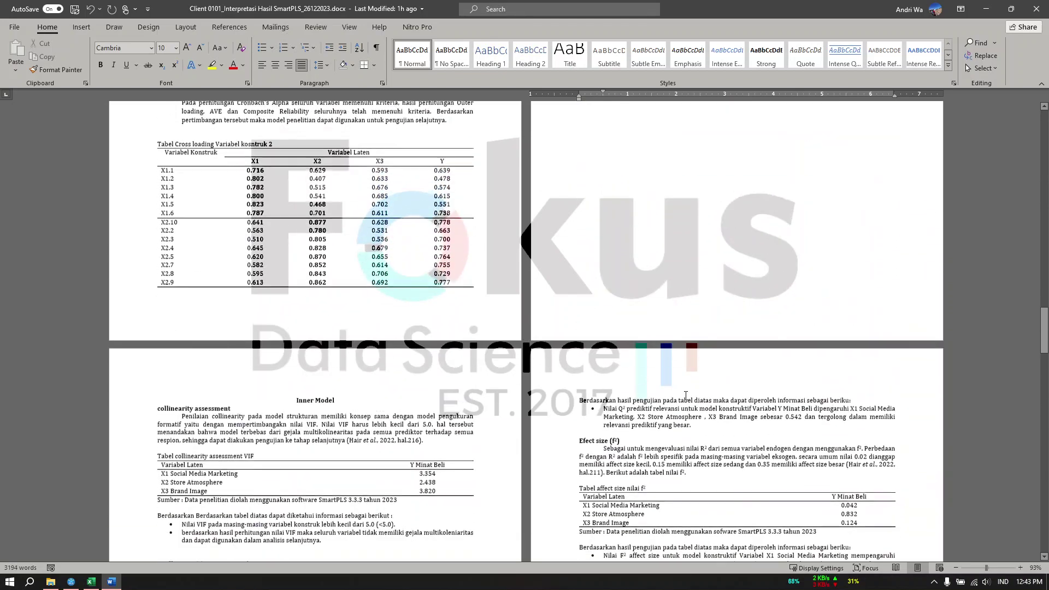
pyautogui.scroll(-10, 685, 394)
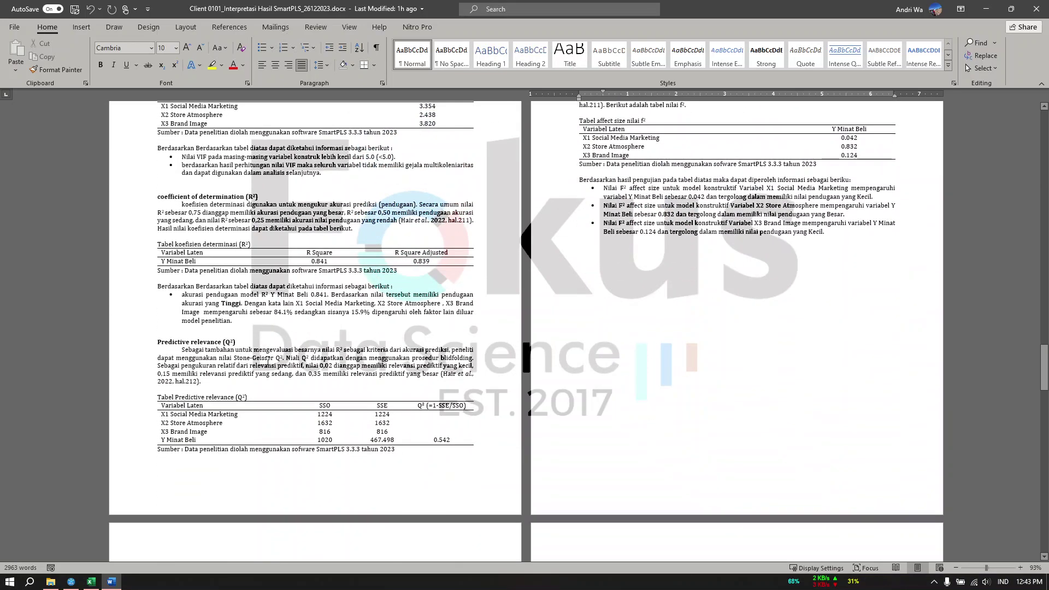
pyautogui.moveTo(181, 350); pyautogui.dragTo(473, 365)
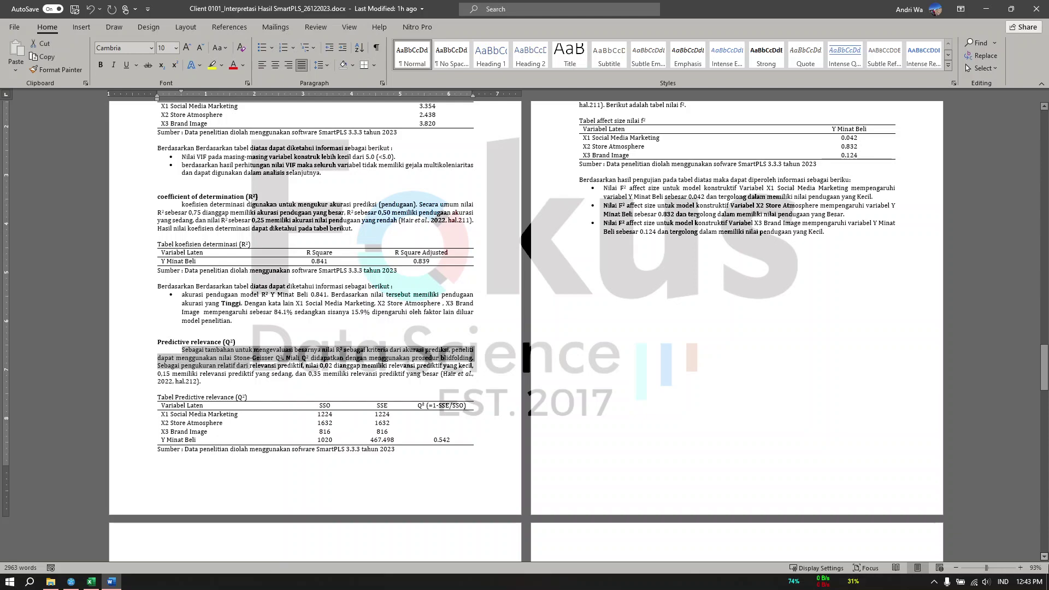
pyautogui.click(1020, 568)
pyautogui.click(1020, 567)
pyautogui.click(1021, 568)
pyautogui.click(1020, 568)
pyautogui.click(1020, 568)
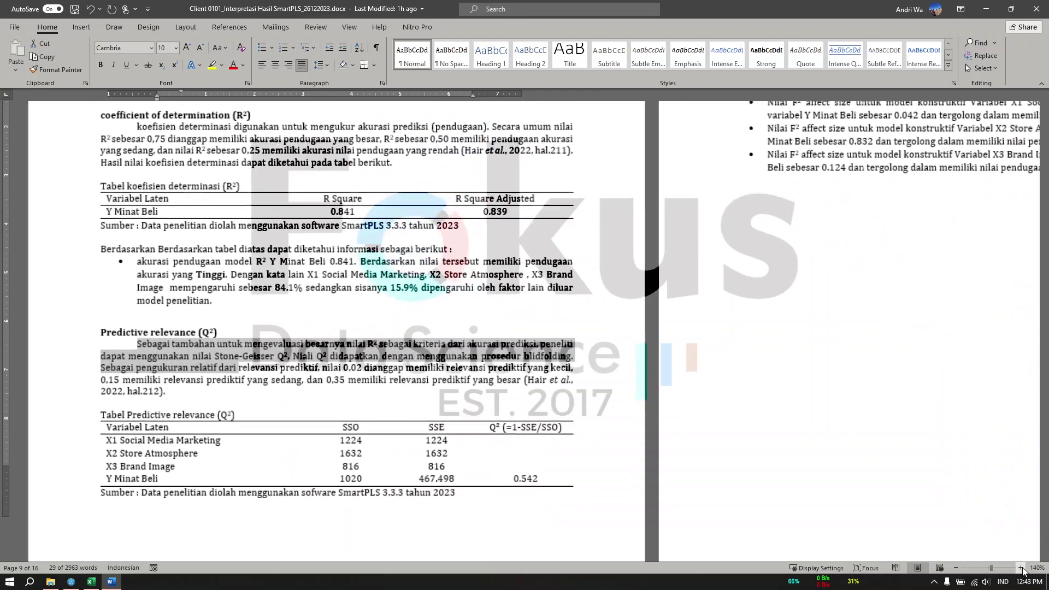
pyautogui.click(1020, 568)
pyautogui.click(411, 394)
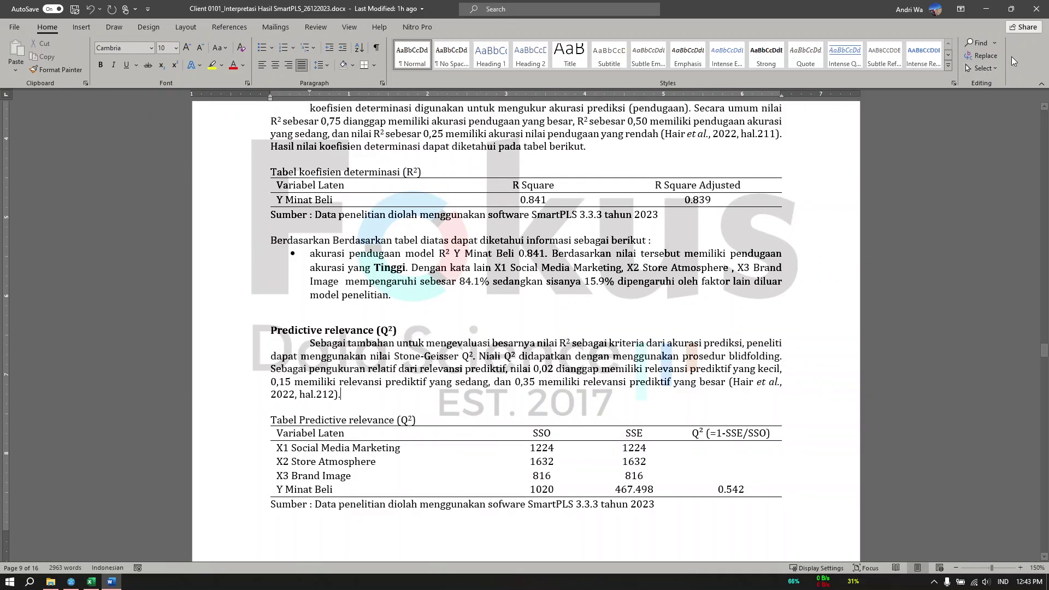
# Switch to SmartPLS and run Blindfolding on the Contoh path model to obtain the construct crossvalidated redundancy report
pyautogui.click(986, 9)
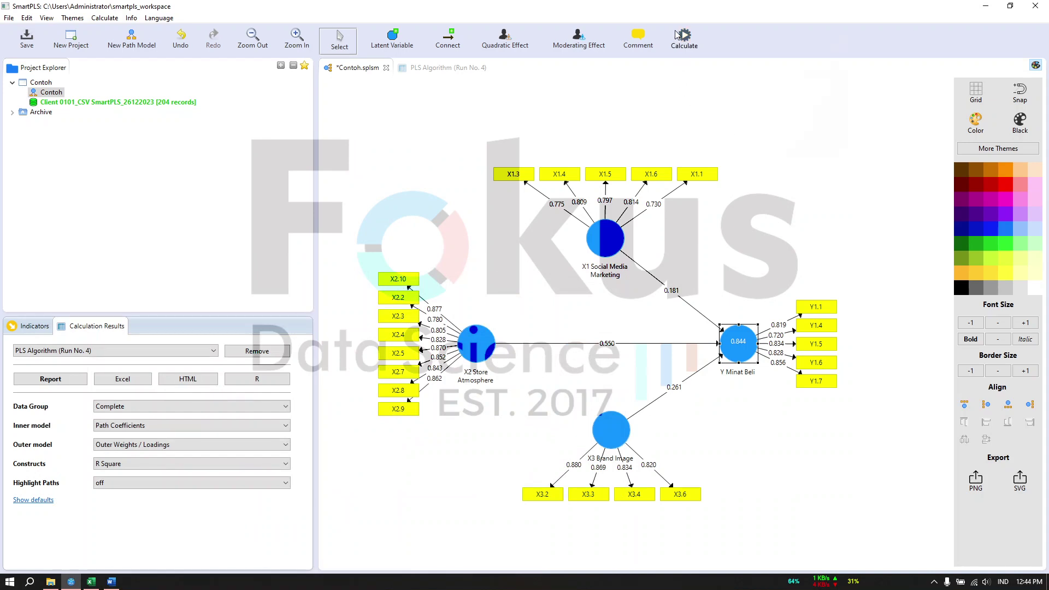
pyautogui.click(682, 36)
pyautogui.click(727, 66)
pyautogui.click(804, 382)
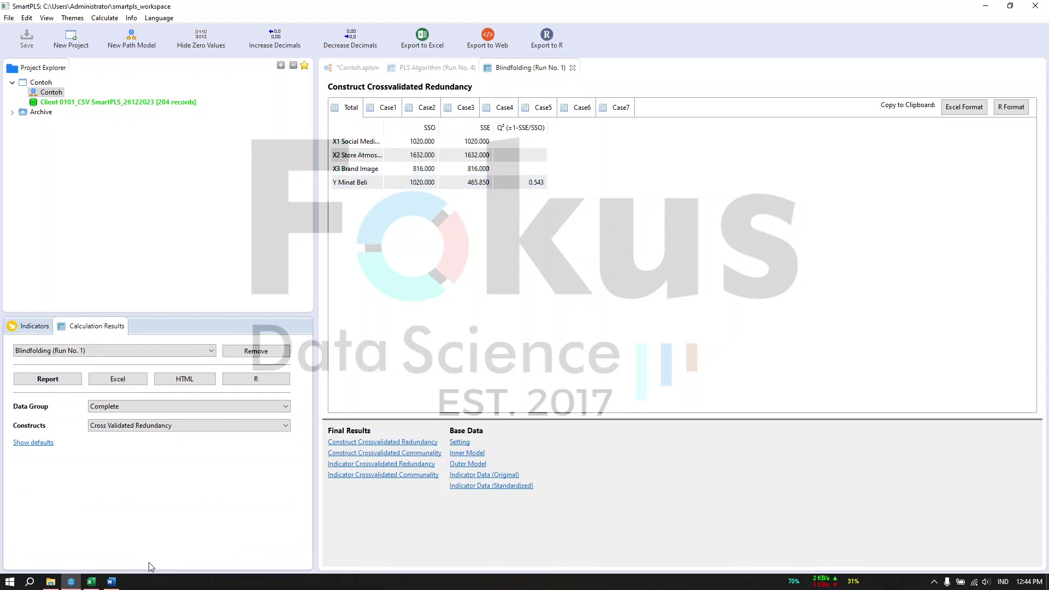
# Switch to the Word interpretation document and review its effect size (f²) section and the Uji Hipotesis Penelitian bootstrapping diagram
pyautogui.click(112, 581)
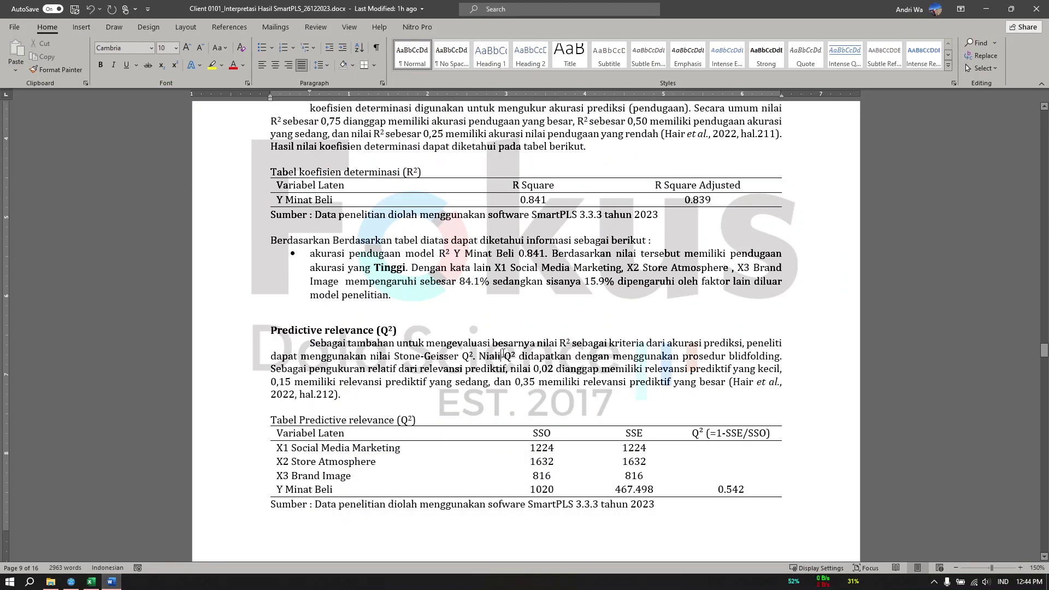
pyautogui.scroll(-10, 503, 354)
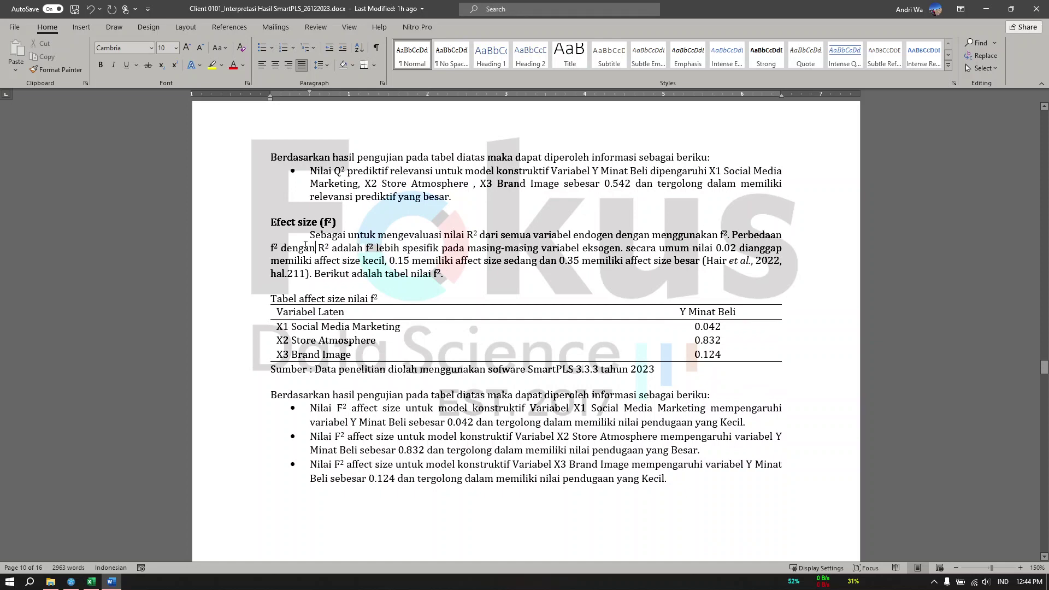
pyautogui.scroll(-5, 429, 372)
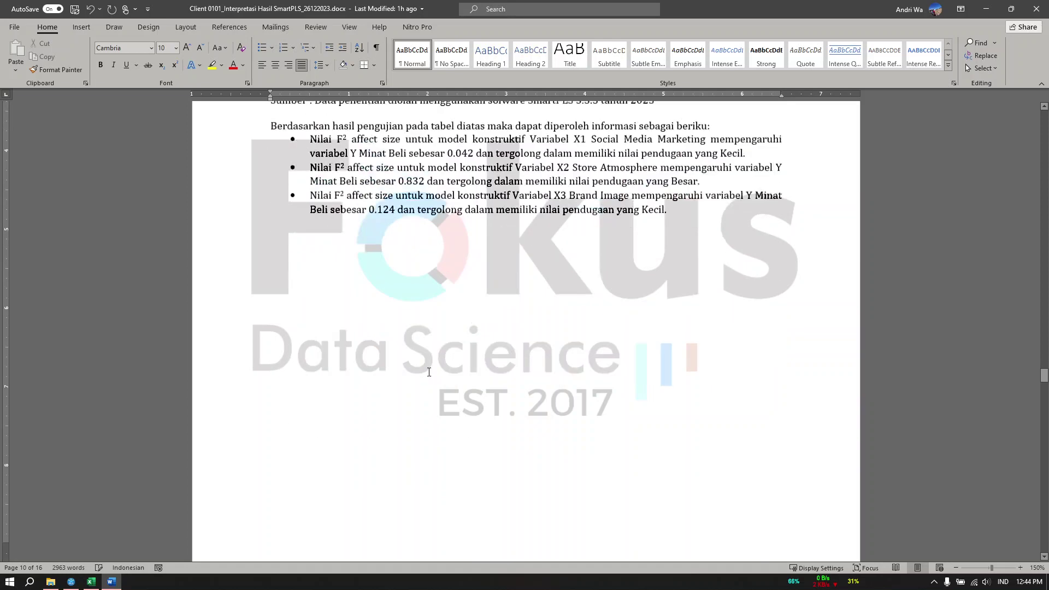
pyautogui.scroll(-8, 429, 372)
pyautogui.scroll(-7, 642, 321)
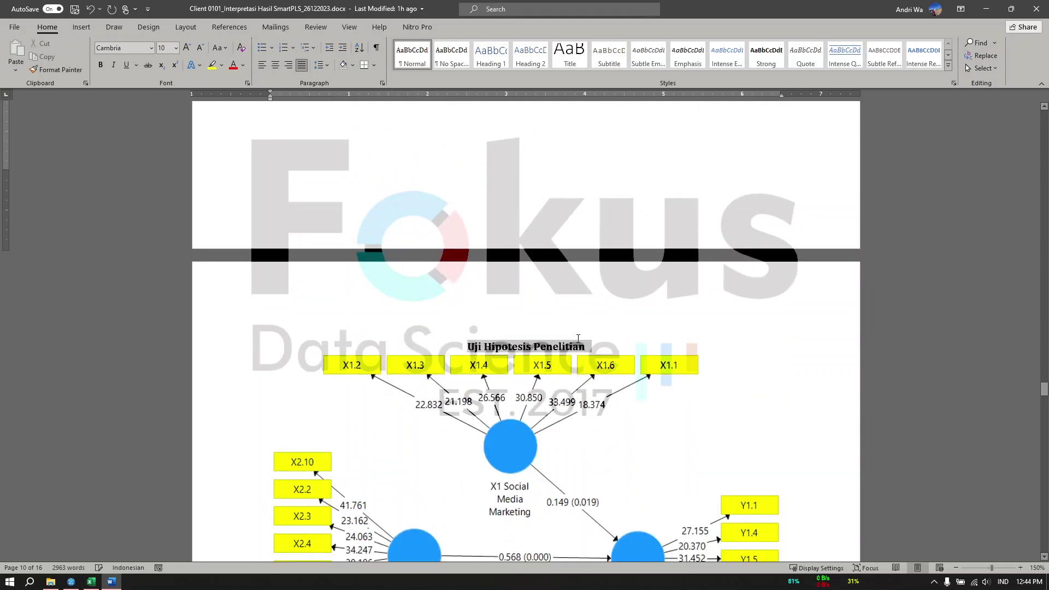
pyautogui.scroll(3, 642, 321)
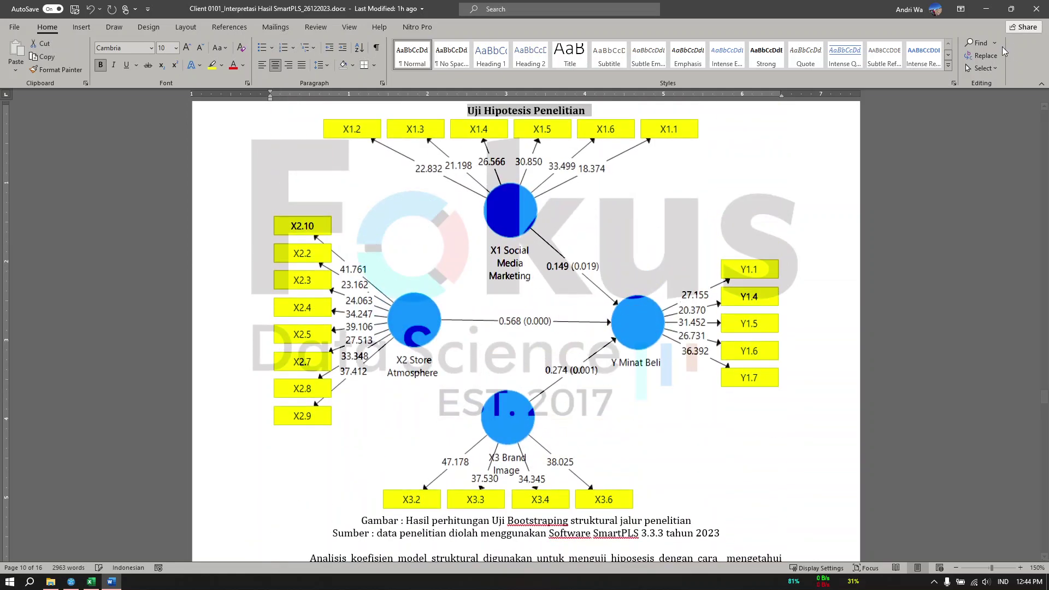
# Switch to SmartPLS and run Basic Bootstrapping on the Contoh model with 500 subsamples, two-tailed at 0.05 significance, opening the full report
pyautogui.click(987, 9)
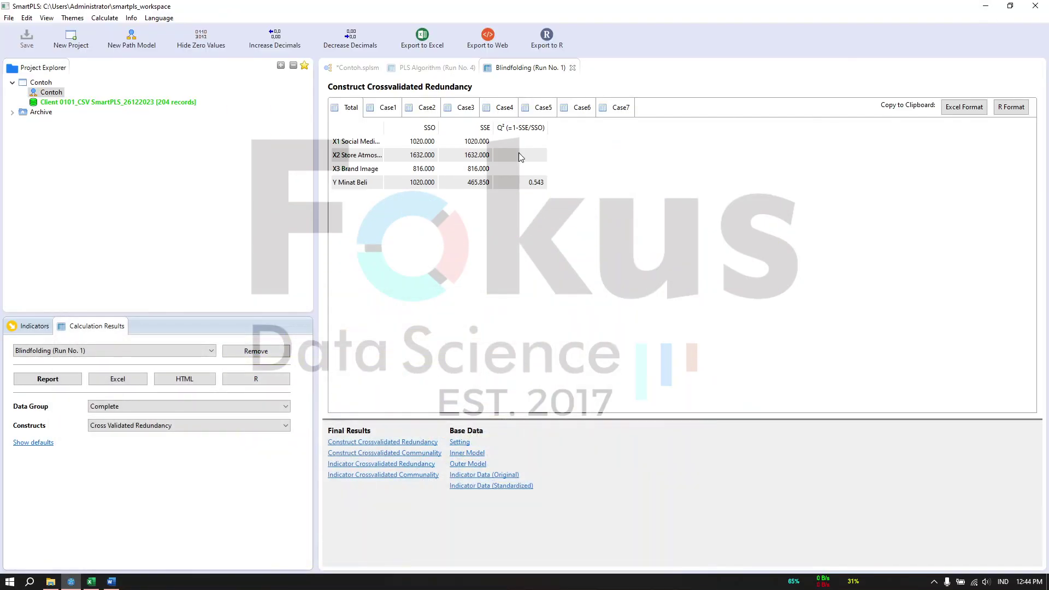
pyautogui.click(350, 69)
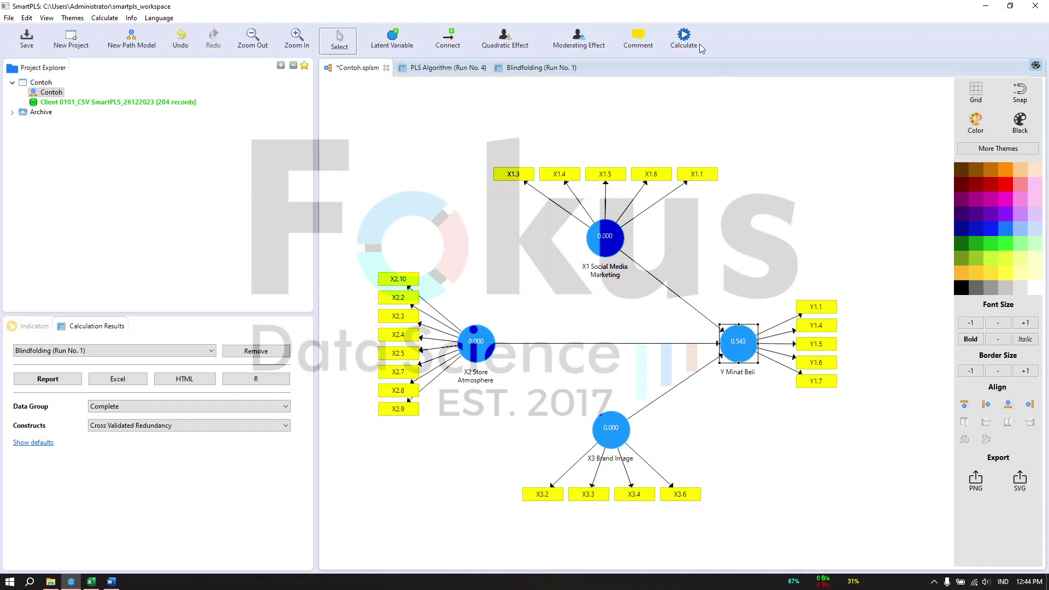
pyautogui.click(684, 37)
pyautogui.click(733, 55)
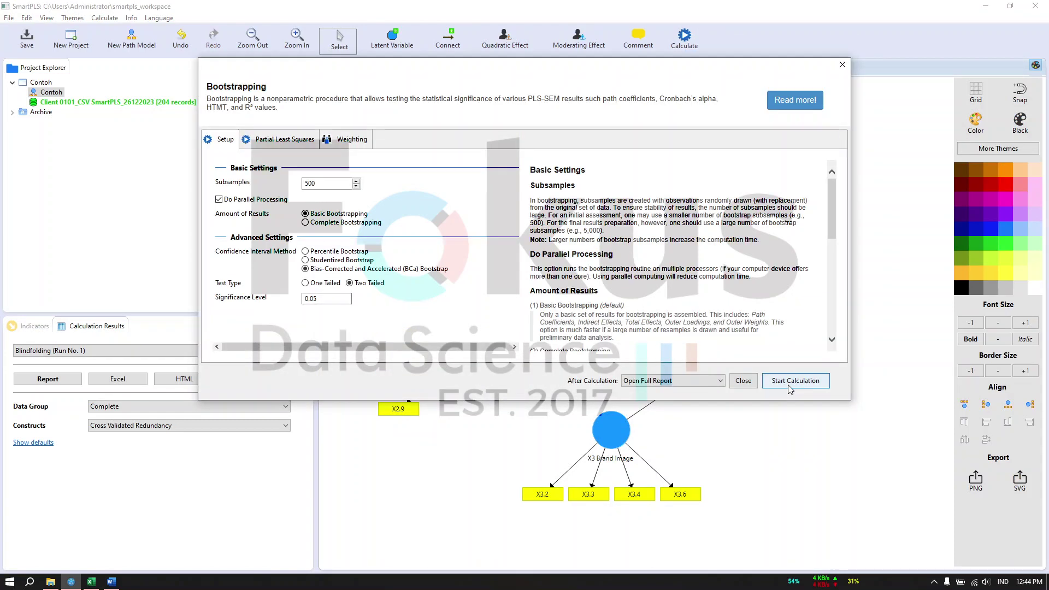
pyautogui.click(790, 386)
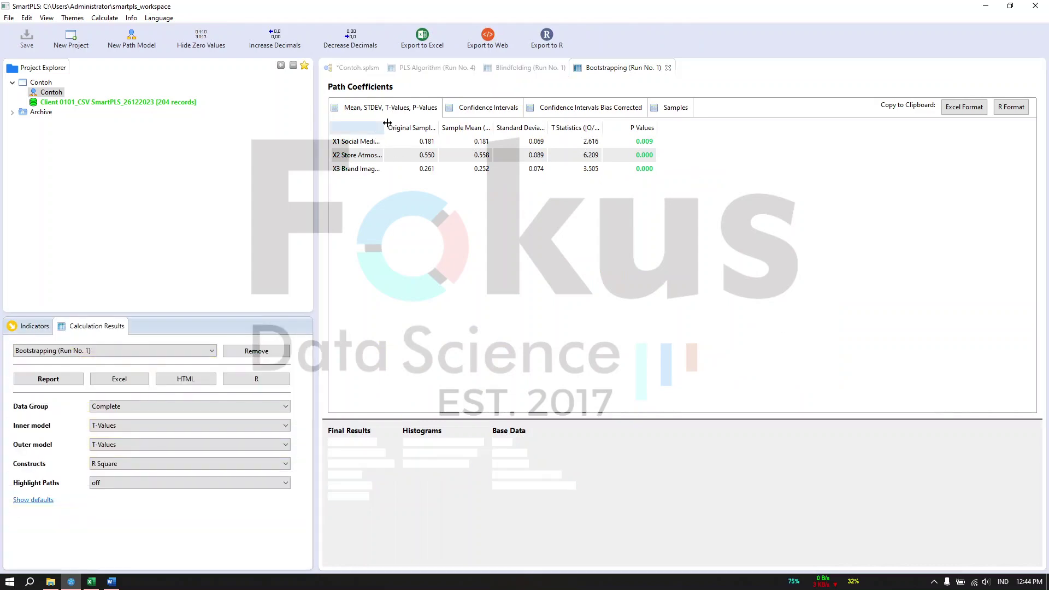
# Widen the path name, P Values and Original Sample columns of the bootstrapping Path Coefficients table for reading
pyautogui.moveTo(385, 121); pyautogui.dragTo(476, 118)
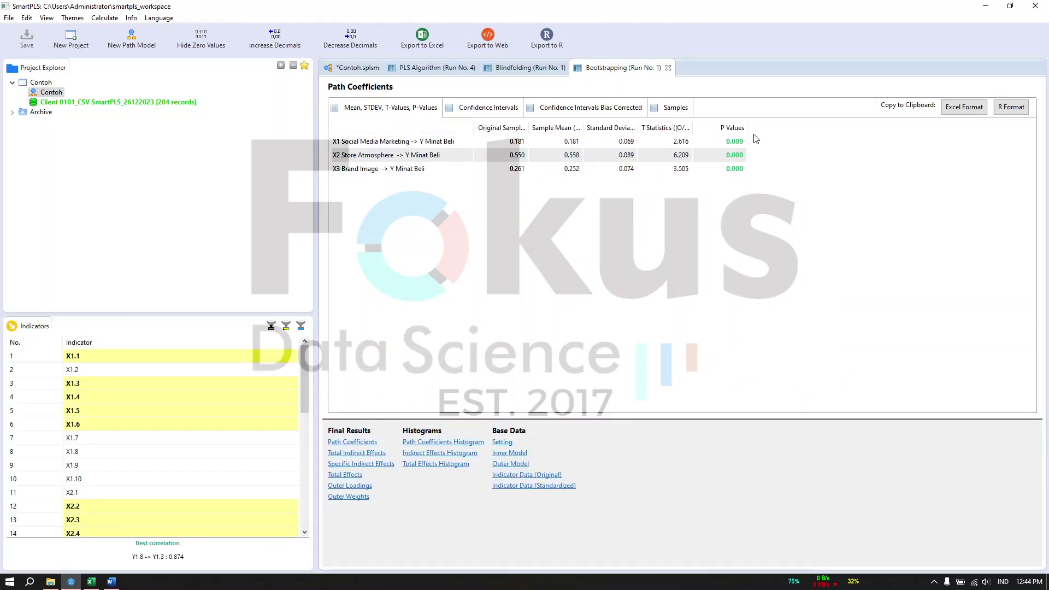
pyautogui.moveTo(750, 126); pyautogui.dragTo(763, 127)
pyautogui.moveTo(527, 127); pyautogui.dragTo(541, 127)
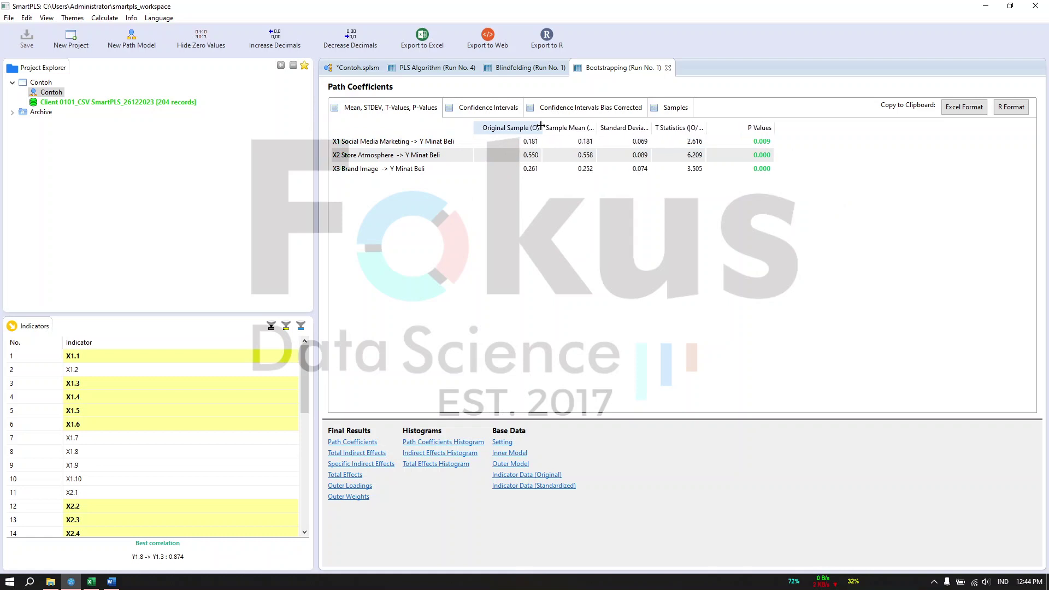